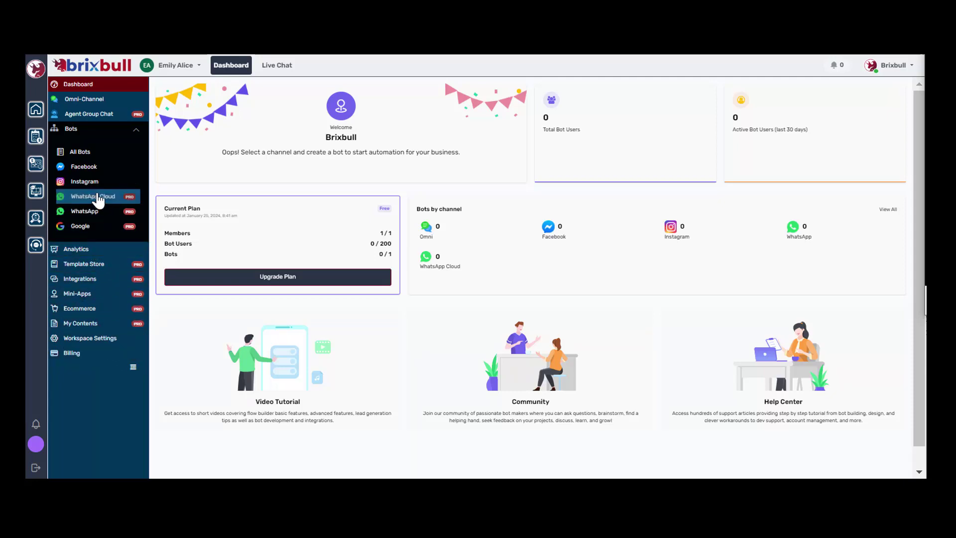
Step: View the setup pages for the Omni-Channel, Facebook, Instagram and WhatsApp Cloud bots
click(115, 104)
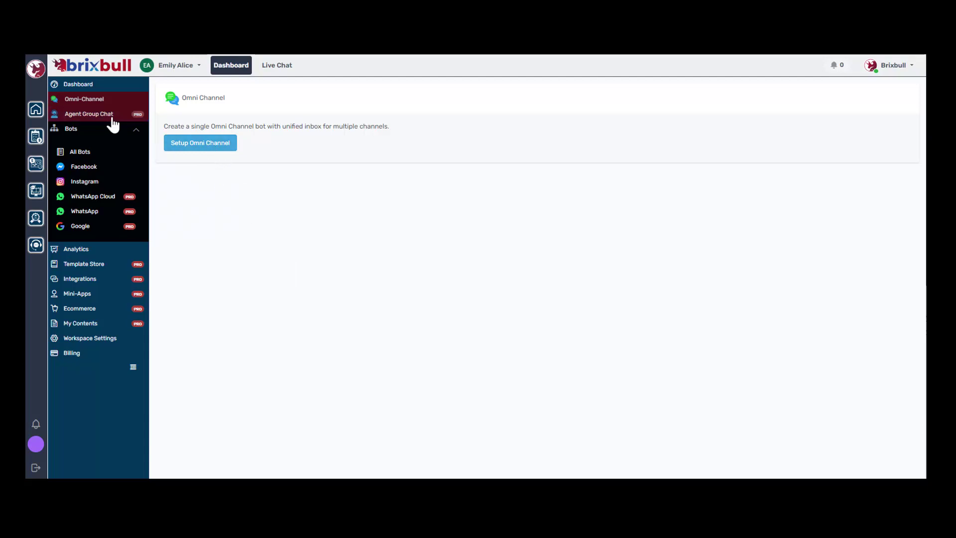
click(105, 175)
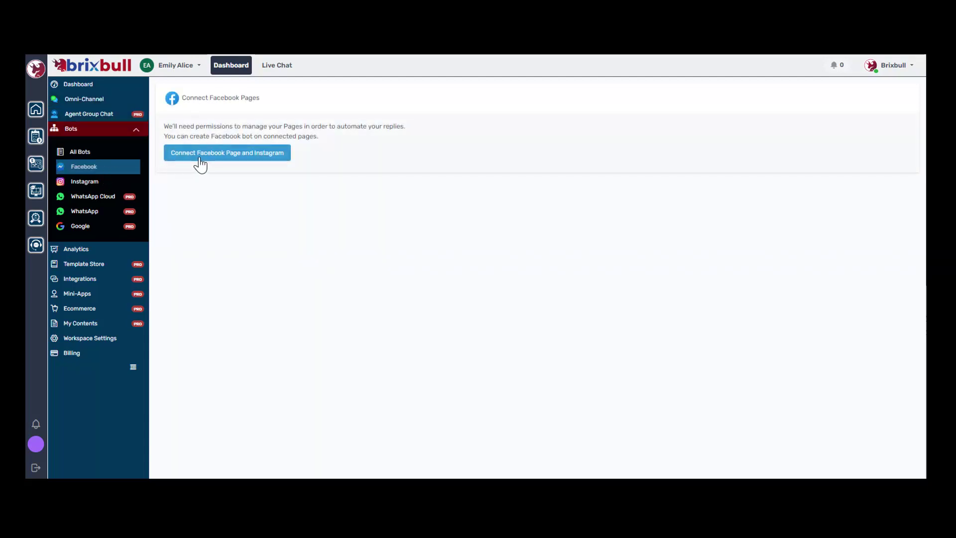
click(112, 183)
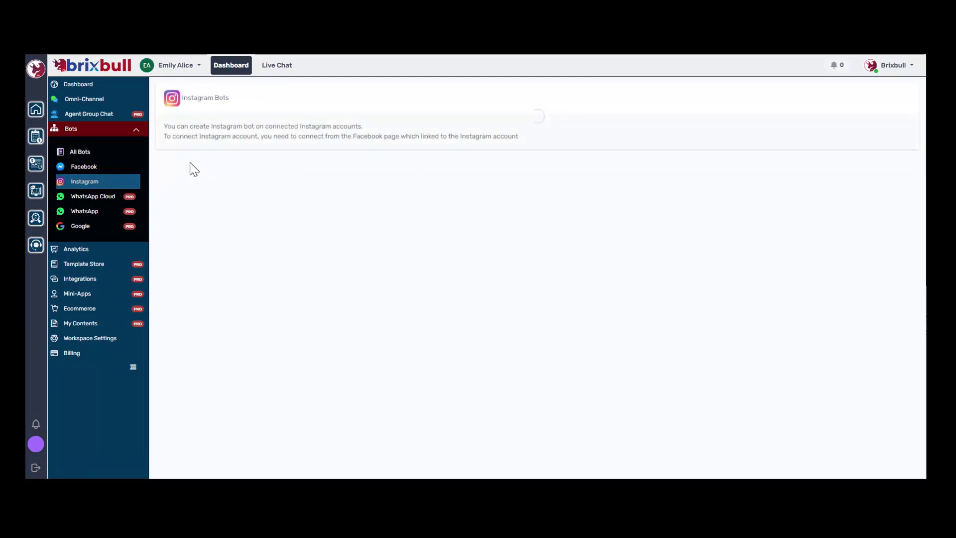
click(118, 199)
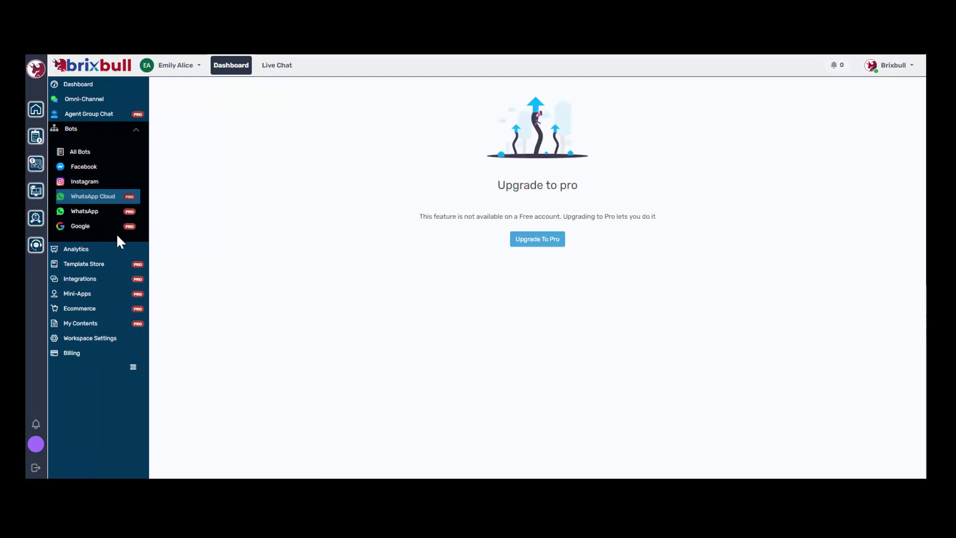
Step: Review the workspace analytics, including the Active Bot Users chart's download options and the channel, message and demographic sections
click(87, 250)
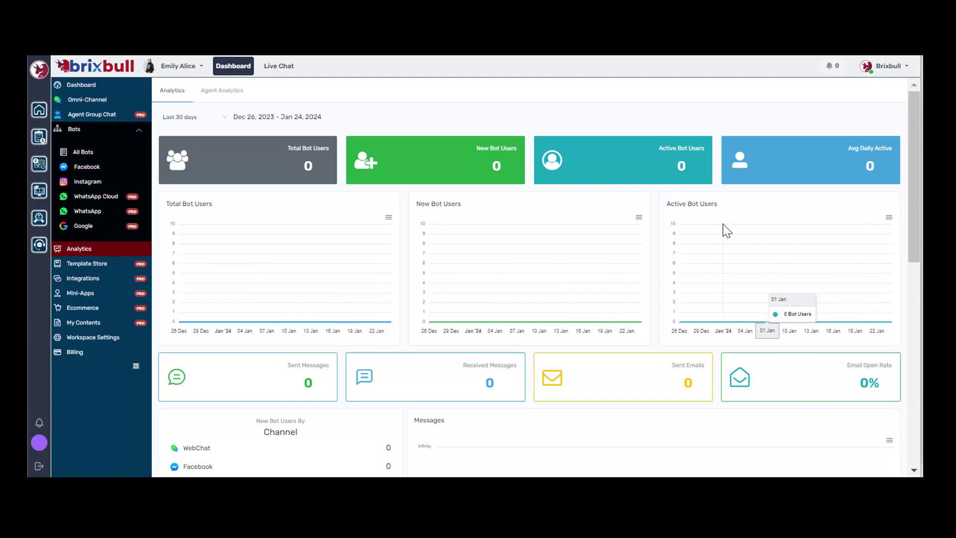
click(889, 219)
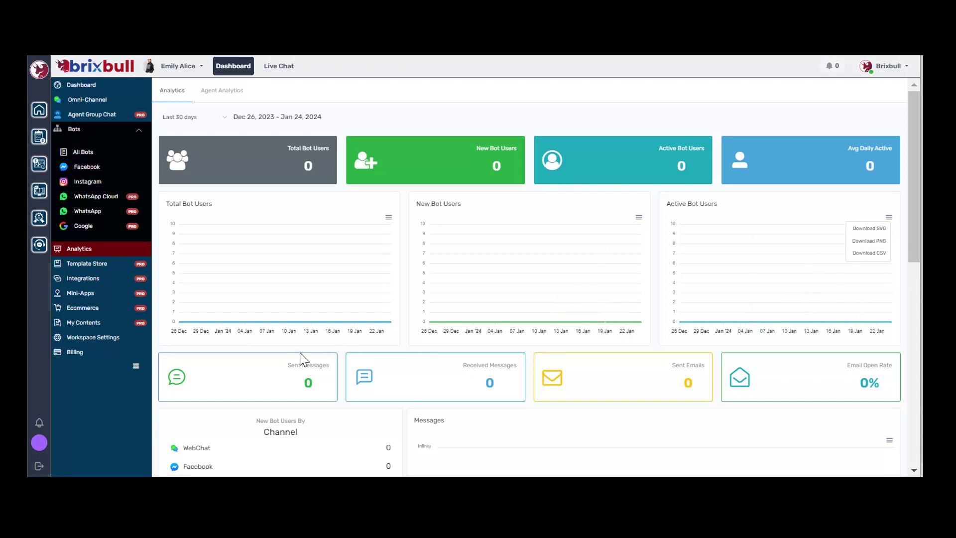
scroll(745, 380, down, 6)
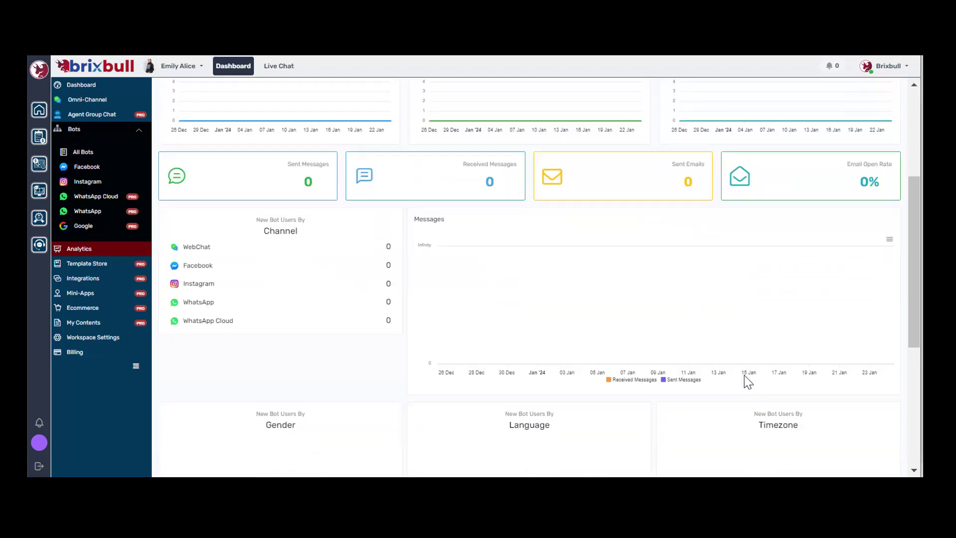
scroll(745, 374, down, 3)
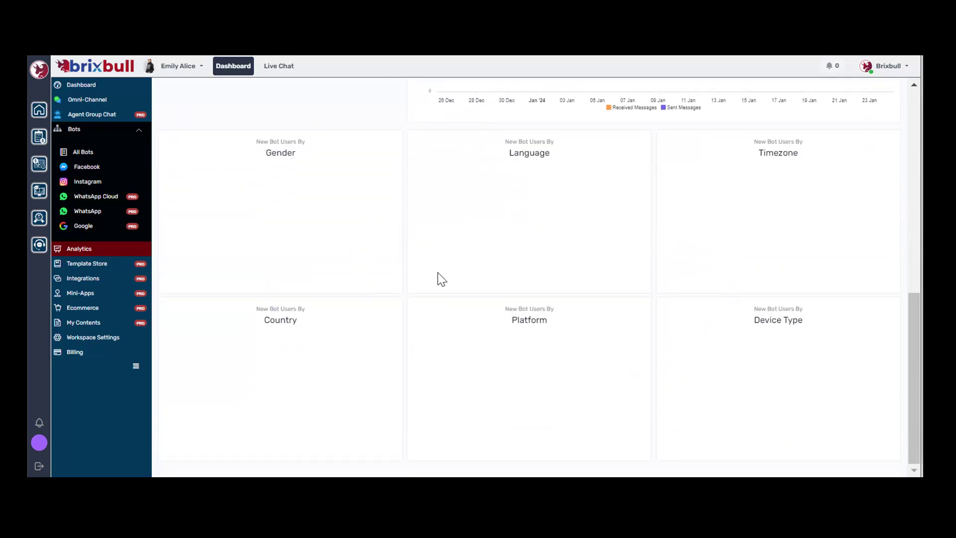
scroll(443, 259, up, 5)
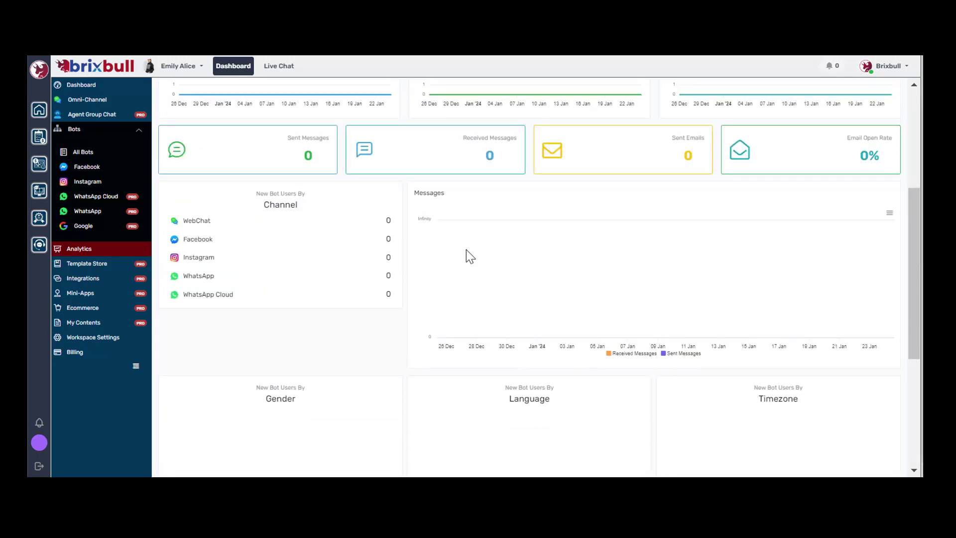
Step: Browse the Template Store, view the Crowd Funding Chatbot template's full details, and return to the template list
double_click(115, 267)
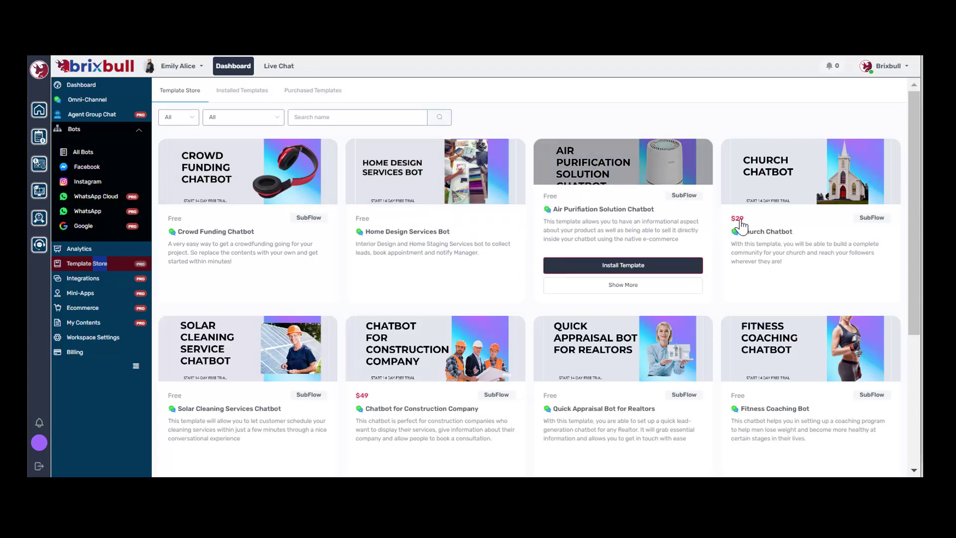
mouse_move(848, 282)
scroll(852, 338, down, 4)
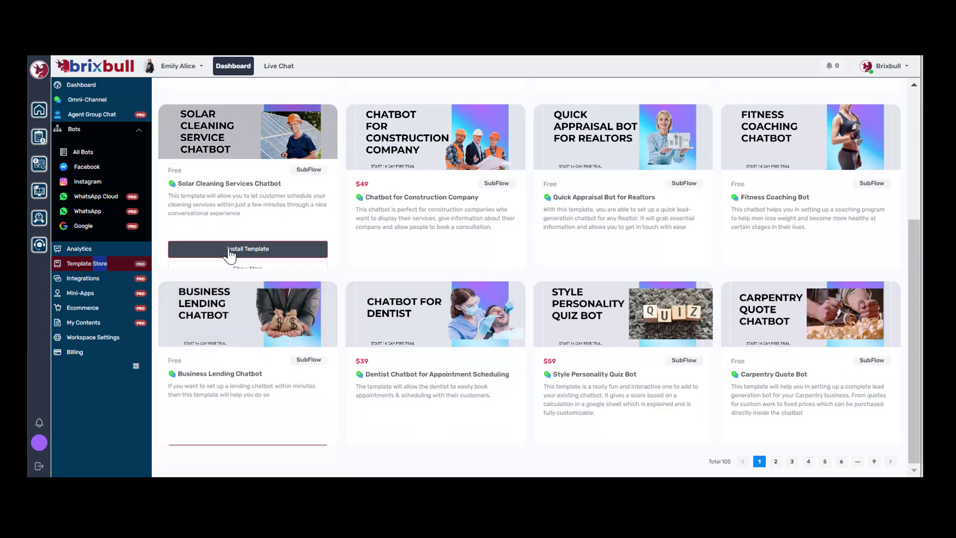
scroll(230, 246, up, 4)
click(288, 279)
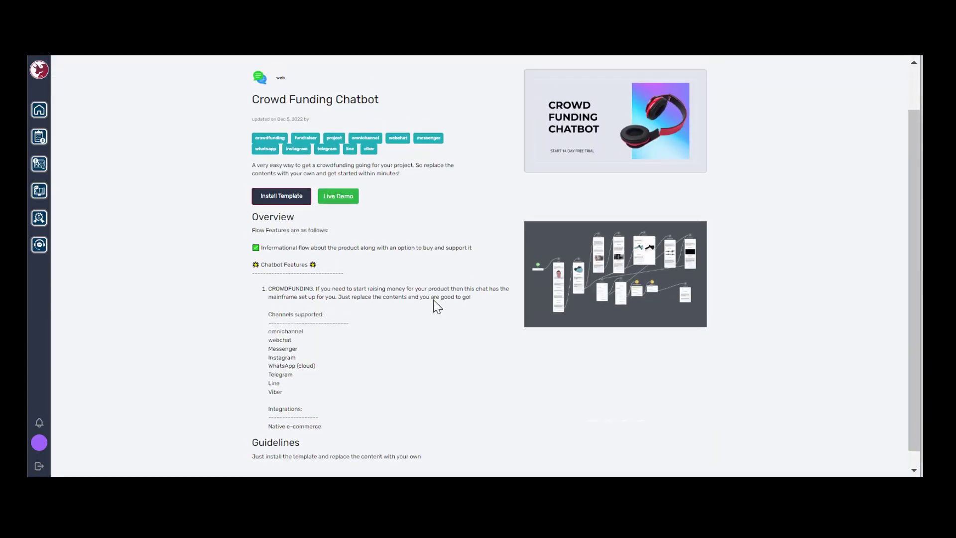
click(88, 76)
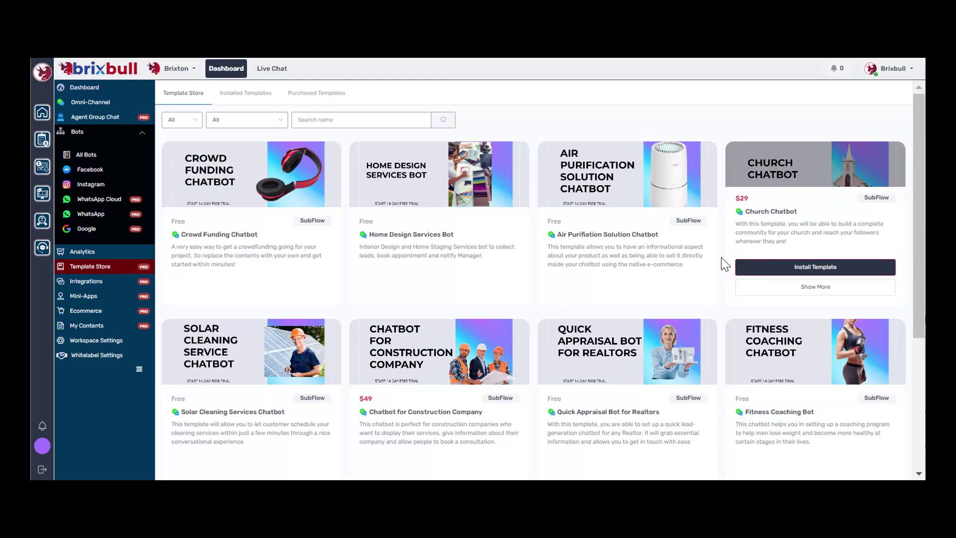
mouse_move(593, 264)
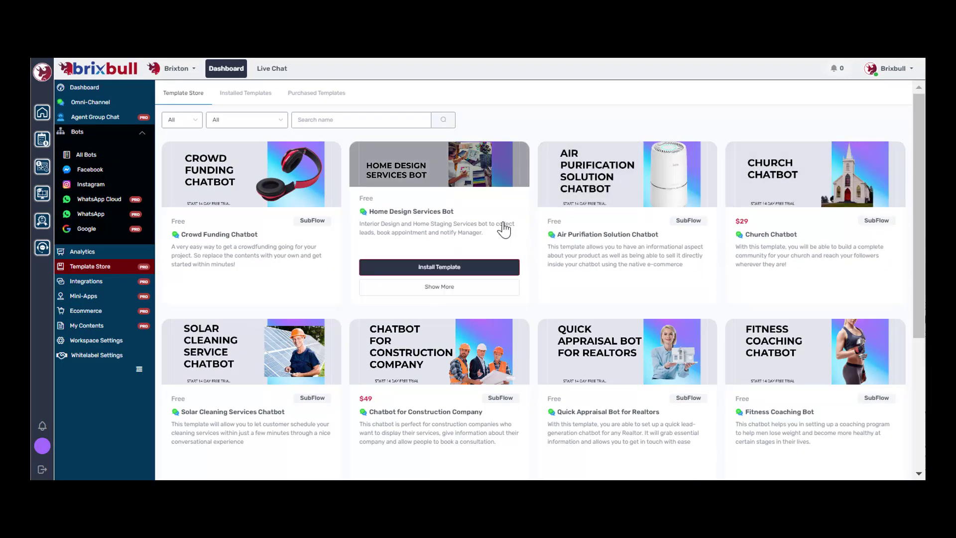
mouse_move(316, 209)
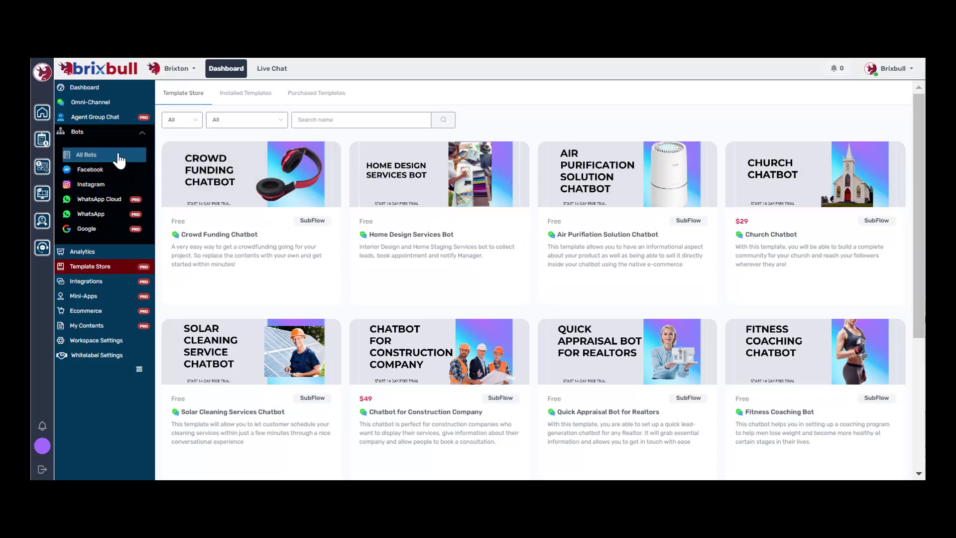
mouse_move(188, 213)
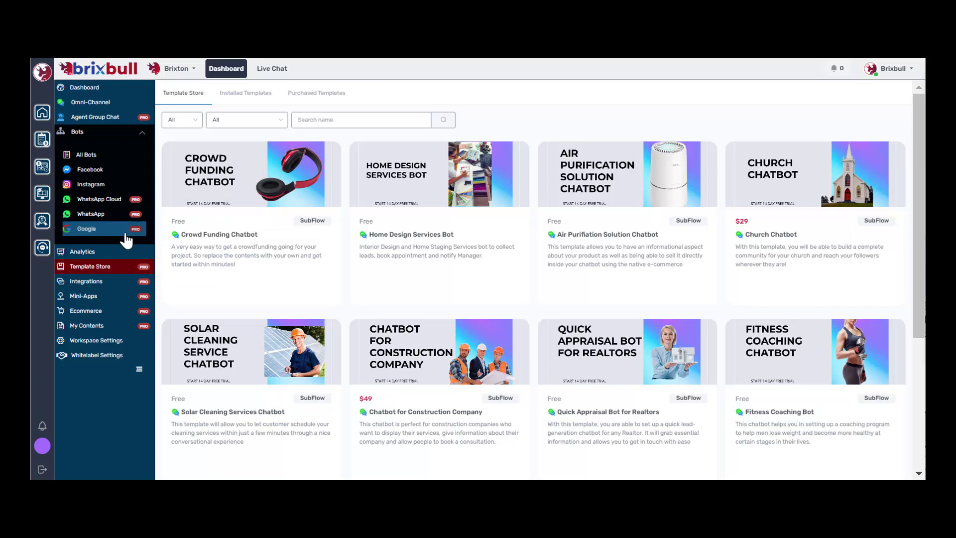
mouse_move(194, 249)
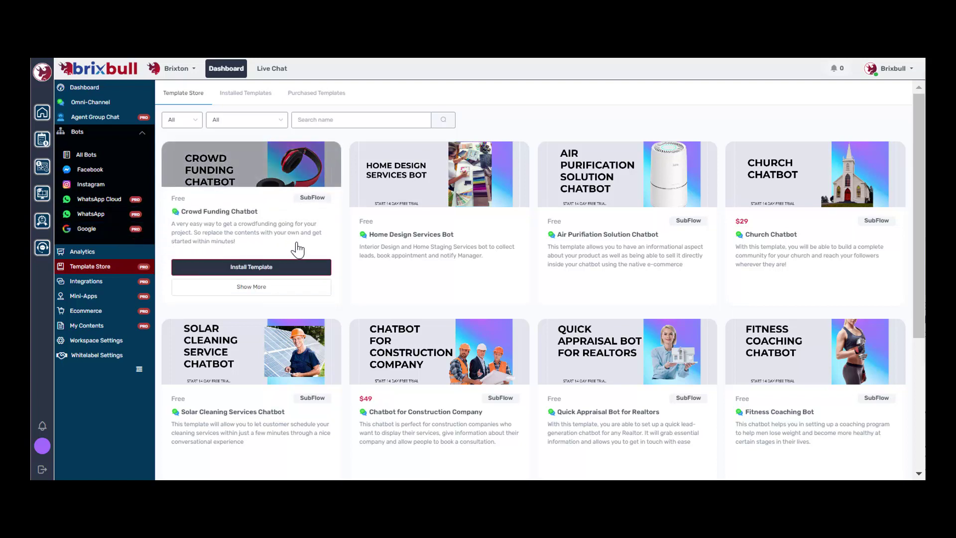
mouse_move(363, 253)
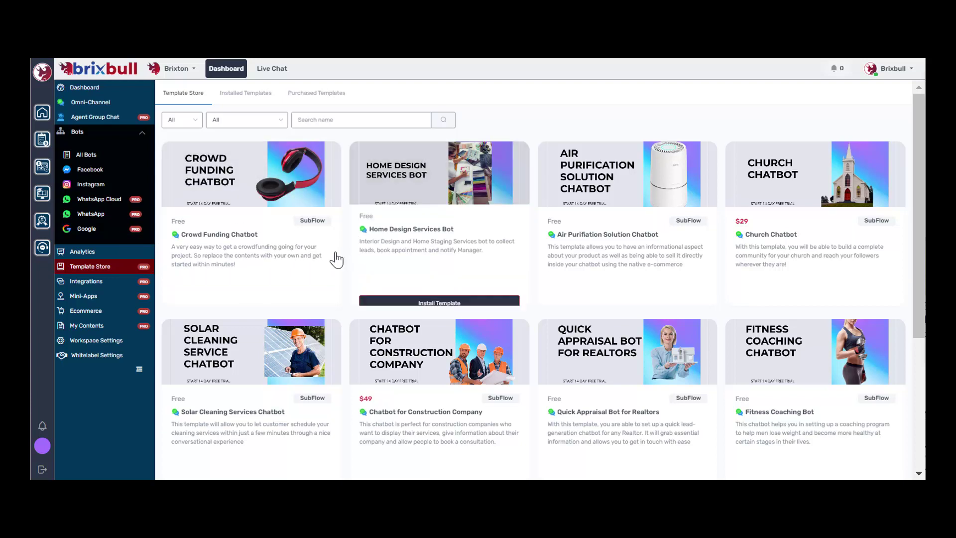
mouse_move(332, 260)
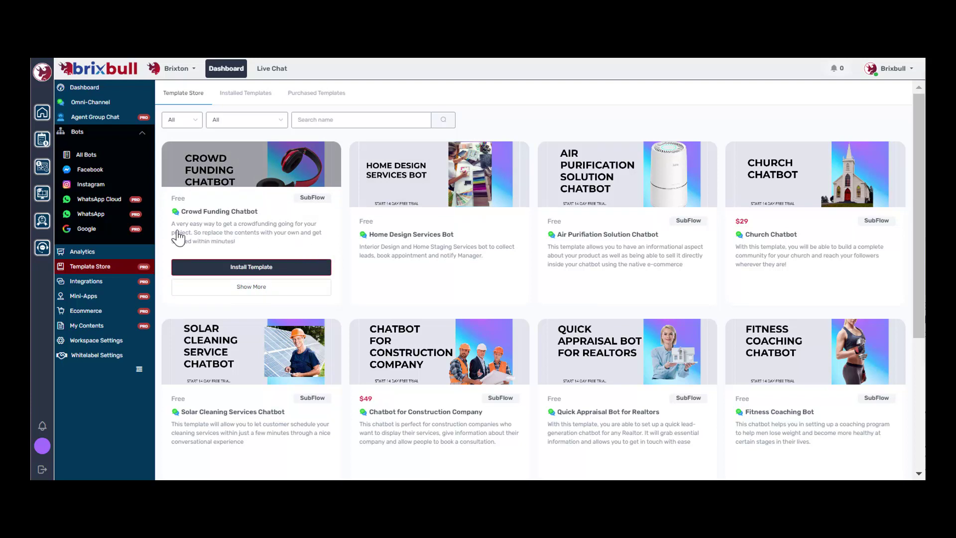
Step: Open the integrations and view the Twilio page and the Phone Numbers provider list
click(110, 280)
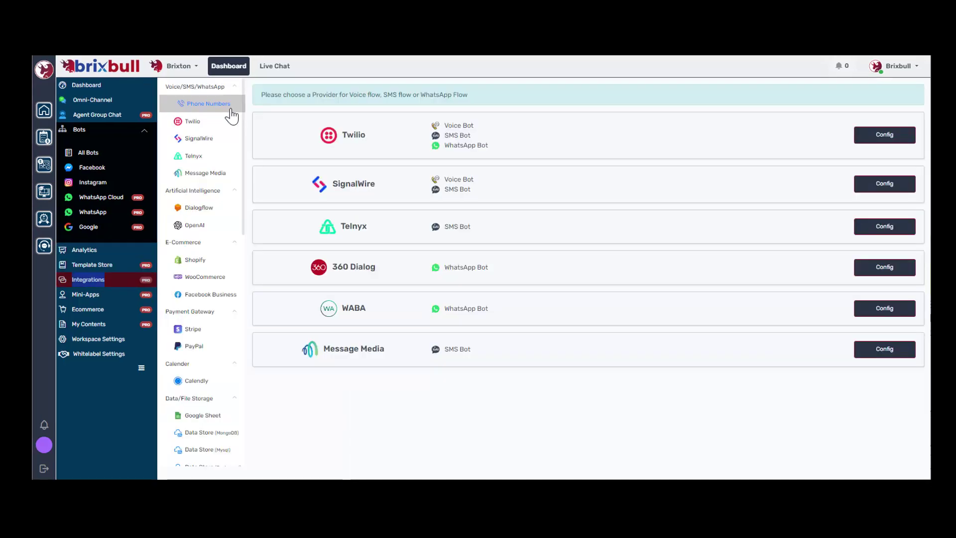
click(228, 121)
click(203, 107)
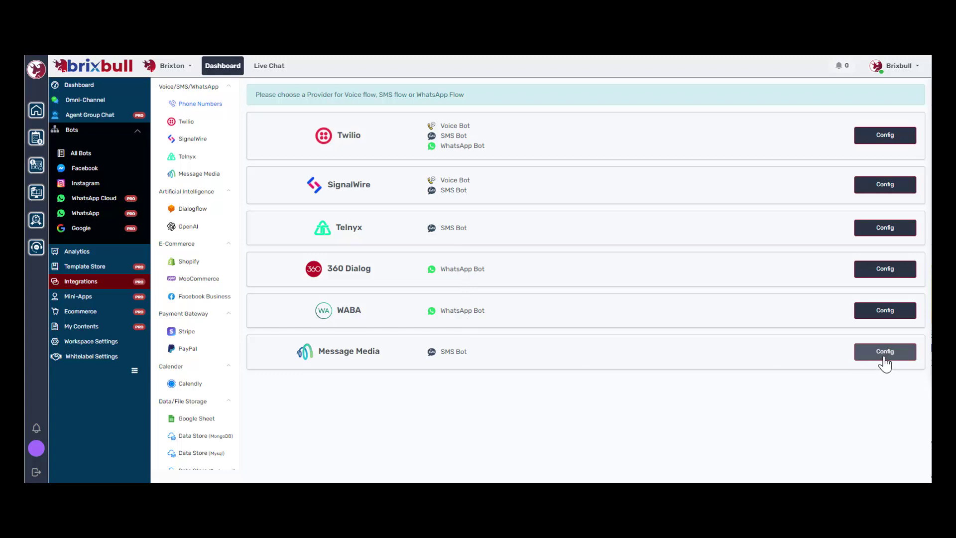
Step: View the Stripe payment gateway integration and look through the data storage, email marketing and live chat integrations on offer
click(205, 334)
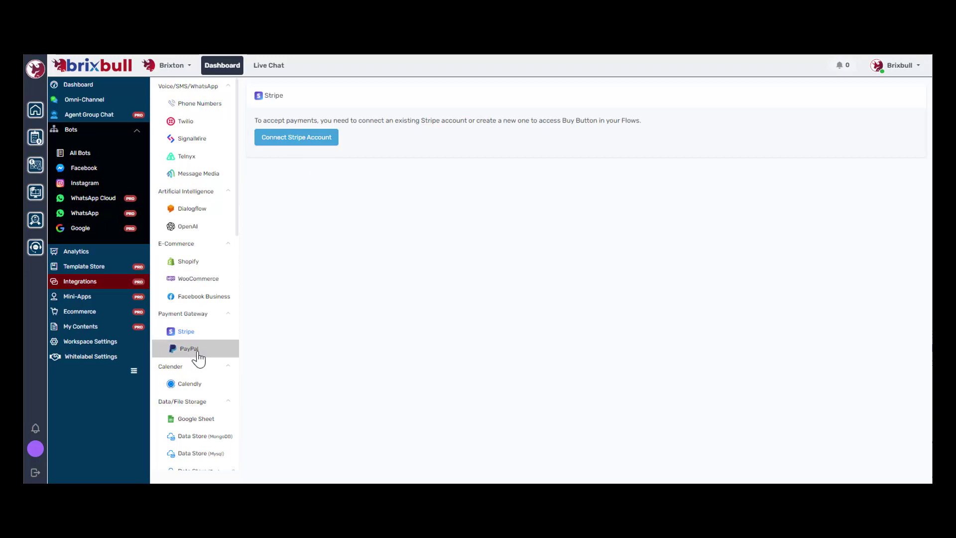
scroll(198, 368, down, 1)
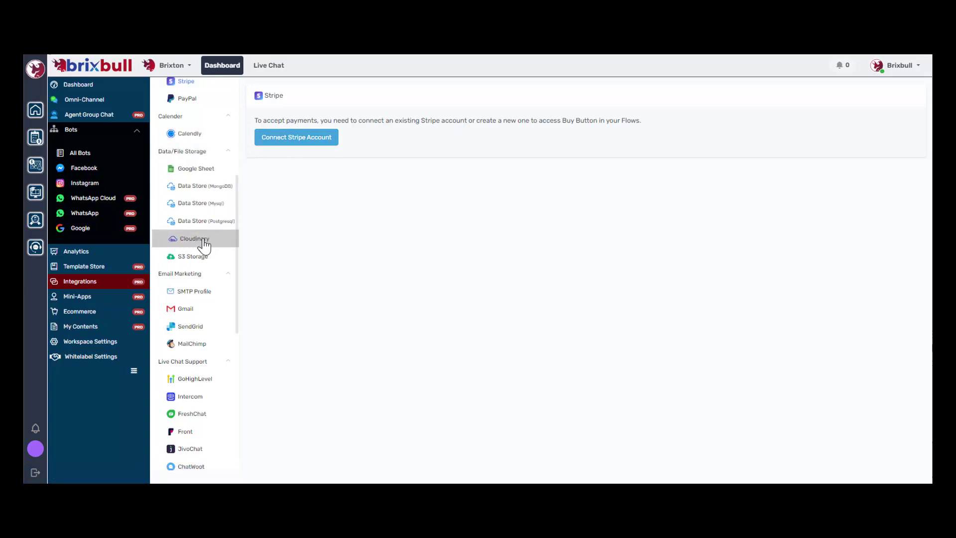
scroll(202, 241, up, 5)
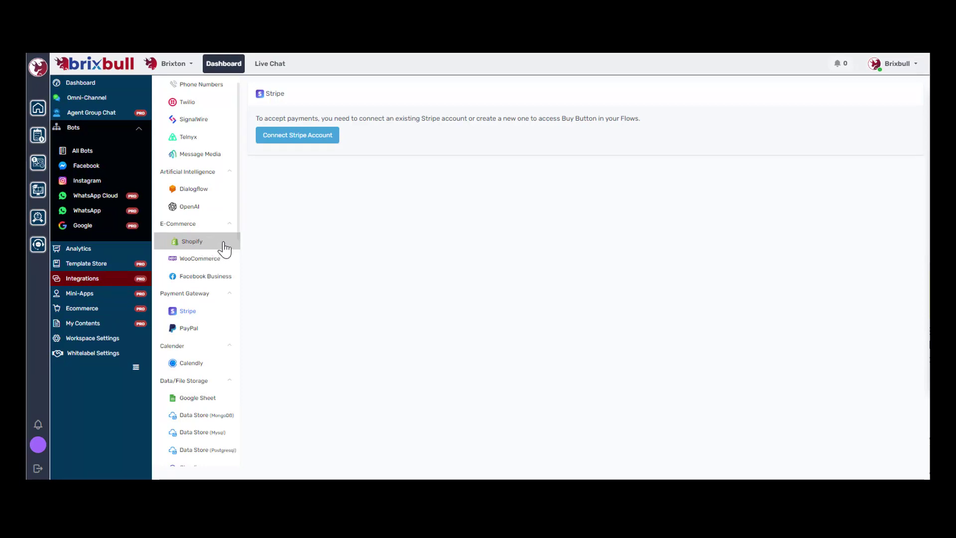
Step: View the Shopify and Facebook Business e-commerce integrations and list the business catalogs
click(223, 246)
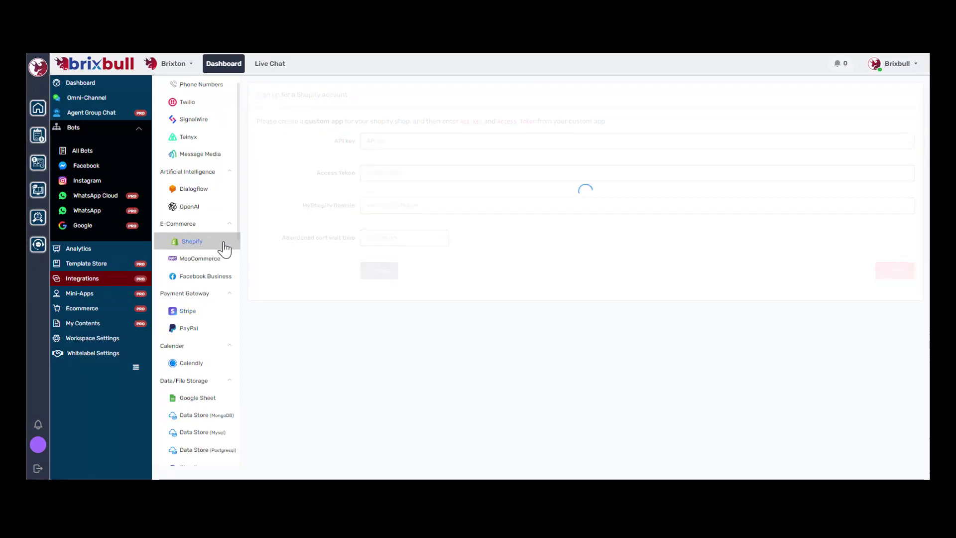
click(213, 282)
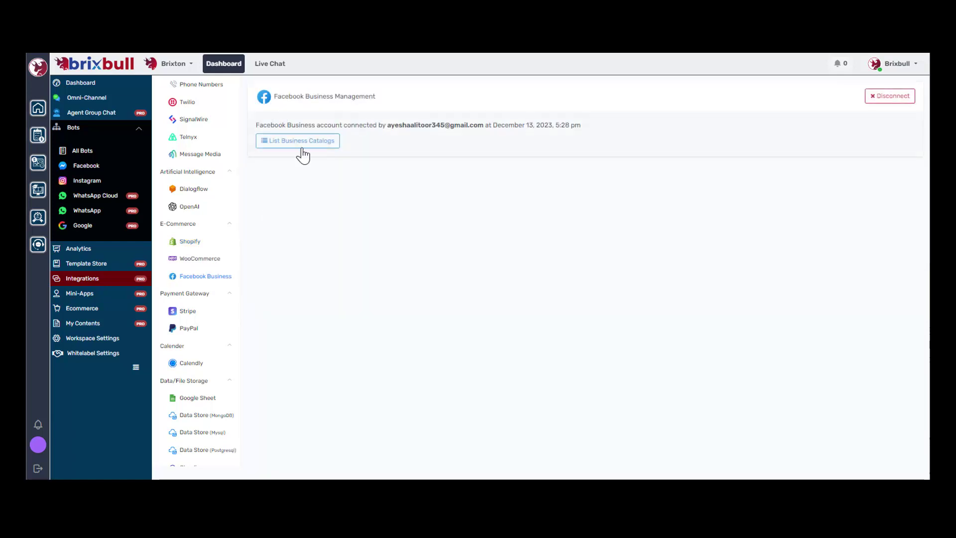
click(304, 146)
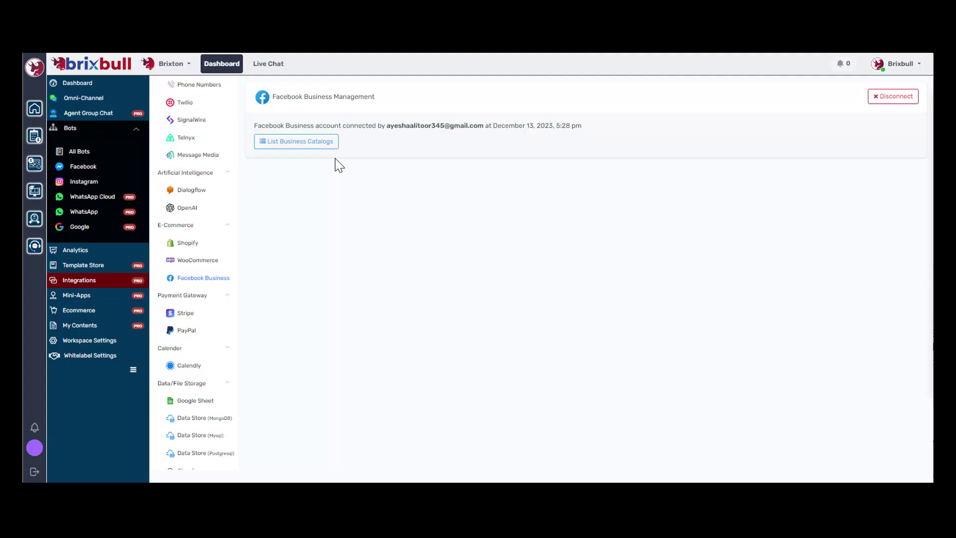
Step: View the Dialogflow, Google Sheet and Message Media integration pages
scroll(204, 137, down, 5)
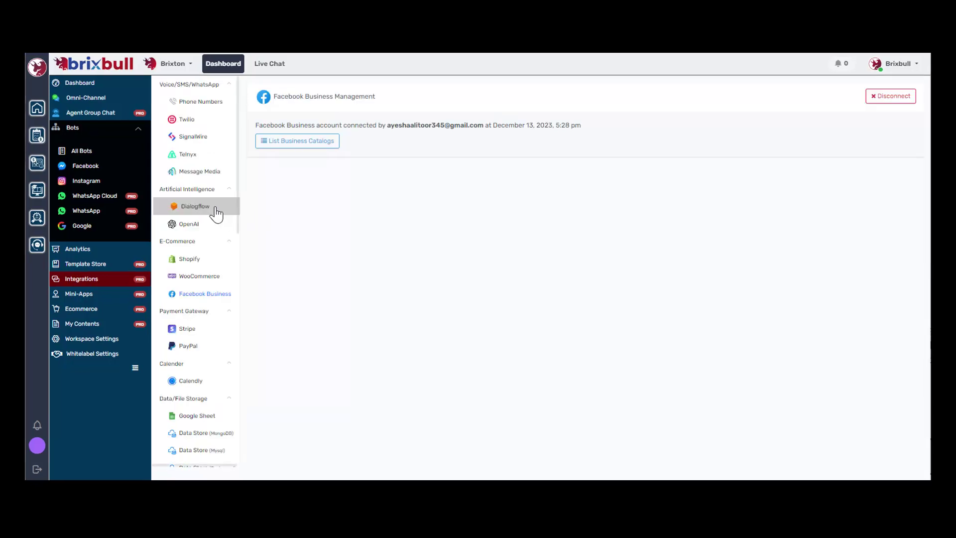
click(215, 212)
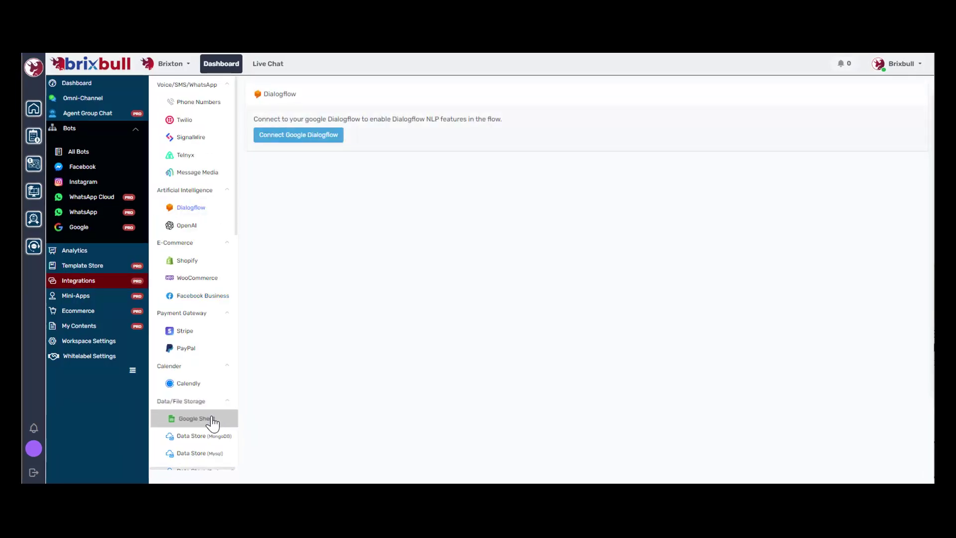
click(211, 421)
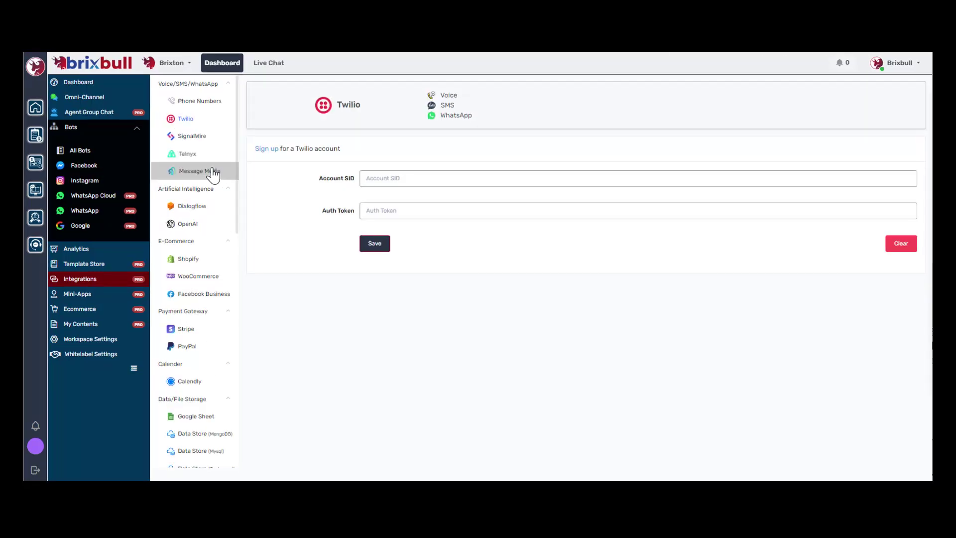
click(217, 177)
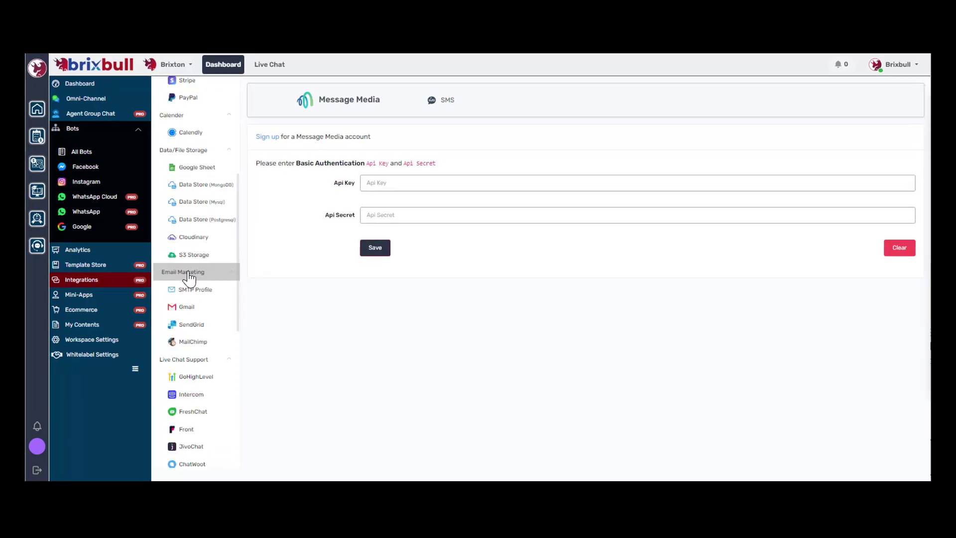
Step: View the Gmail and SMTP Profile email integrations, inspect the new SMTP profile form, and close it without creating a profile
click(198, 308)
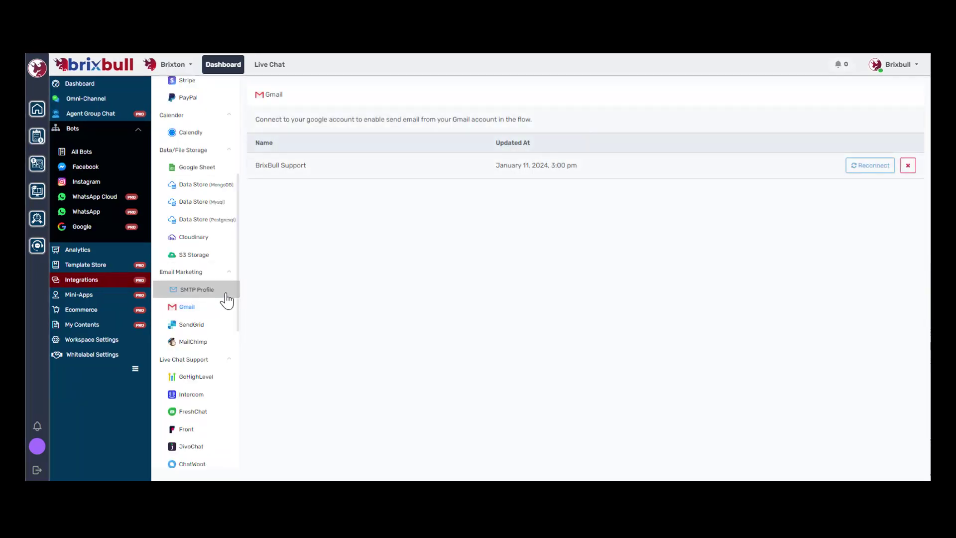
click(210, 299)
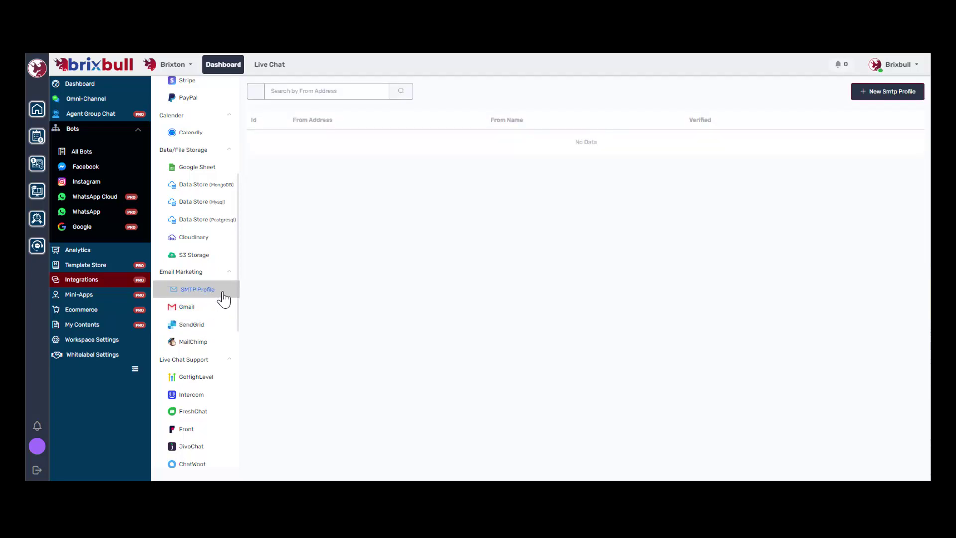
click(894, 92)
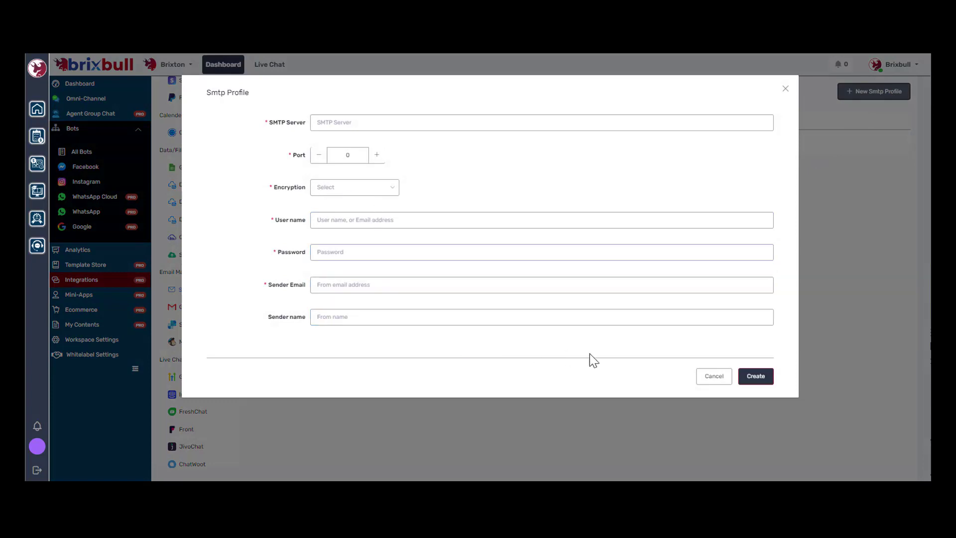
click(716, 377)
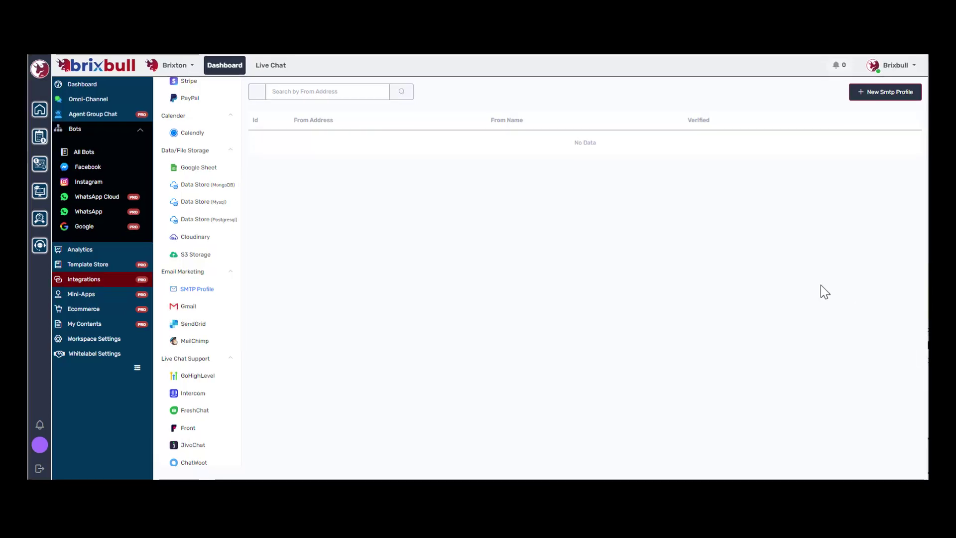
Step: Look through the live chat, integration platform, map, CRM and other integrations, viewing the Zapier and VideoSdk pages
click(213, 329)
click(219, 342)
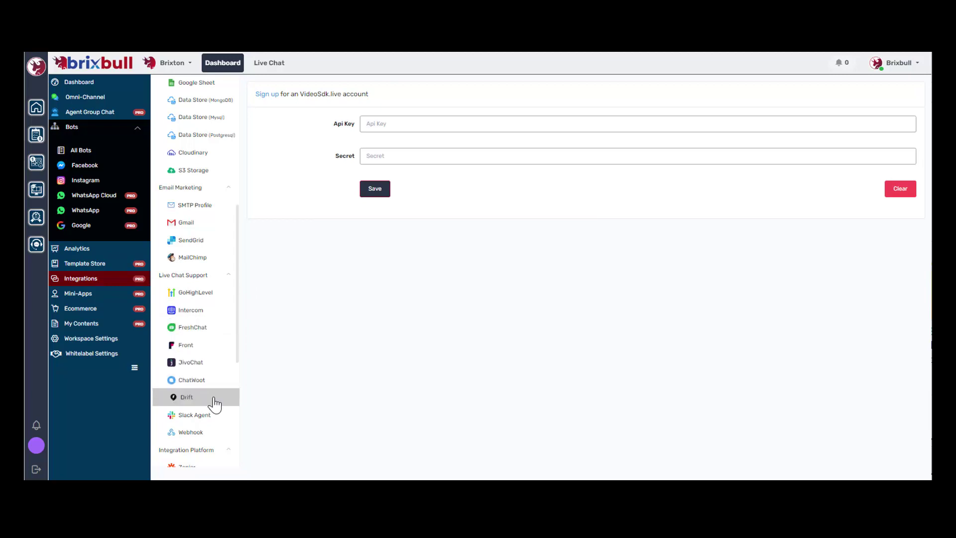
scroll(215, 401, down, 3)
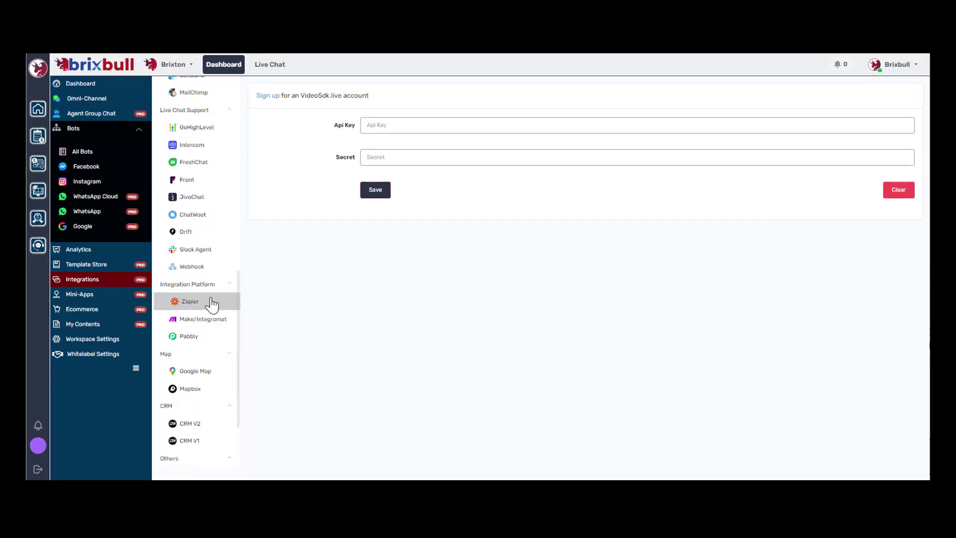
click(219, 338)
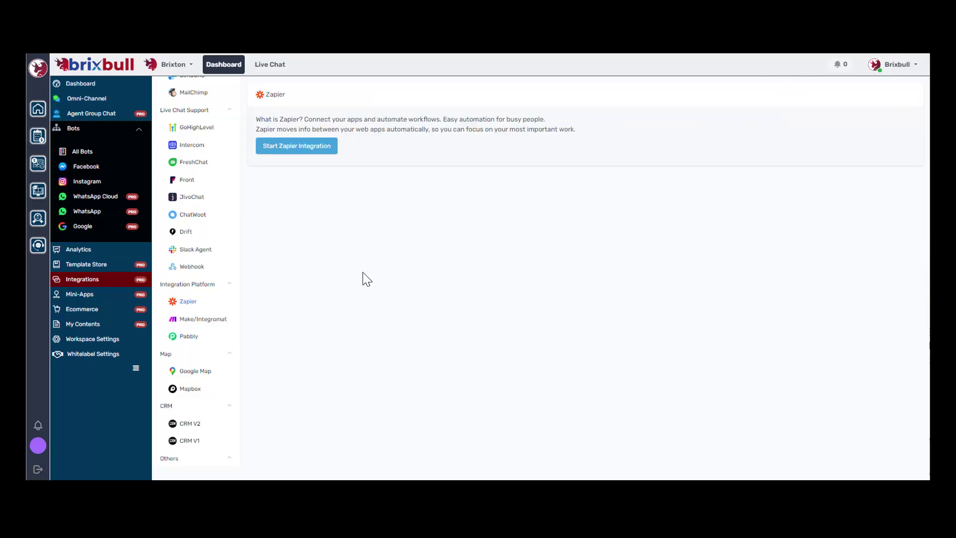
scroll(195, 438, down, 2)
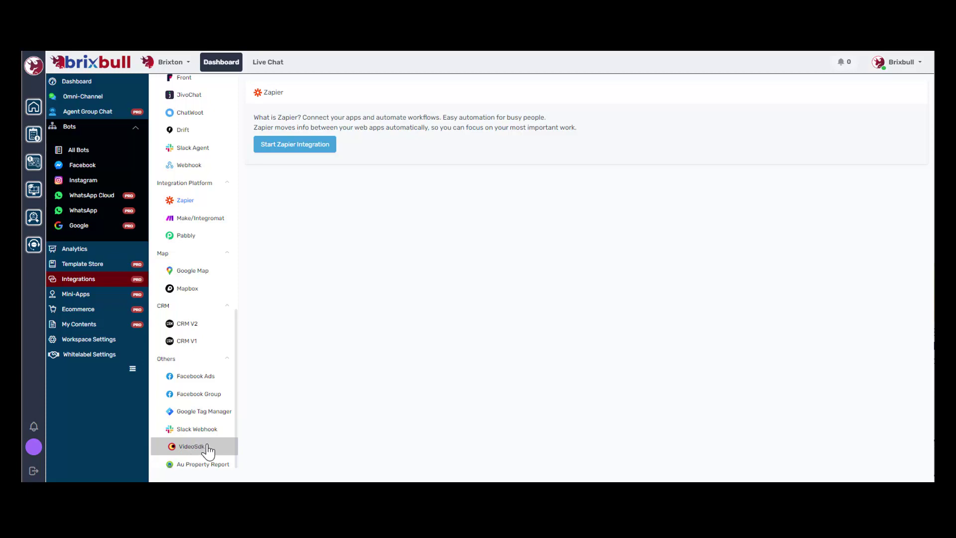
click(191, 446)
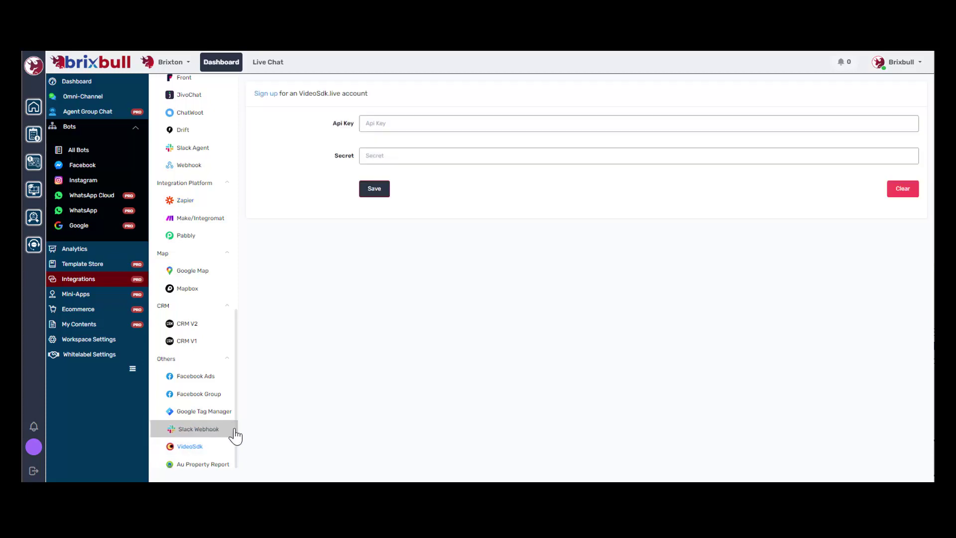
Step: View the installed mini-apps and check which new apps are offered for installation, without installing any
click(94, 296)
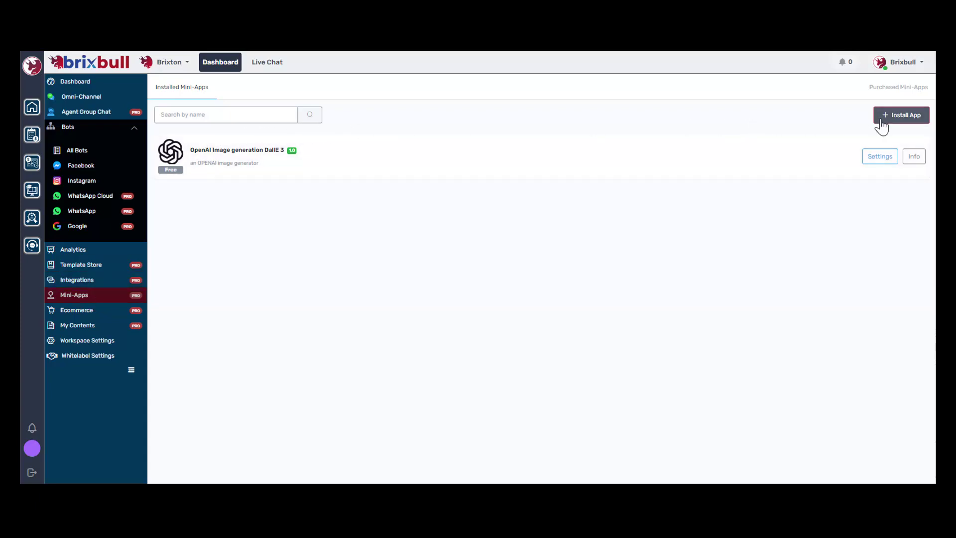
click(879, 119)
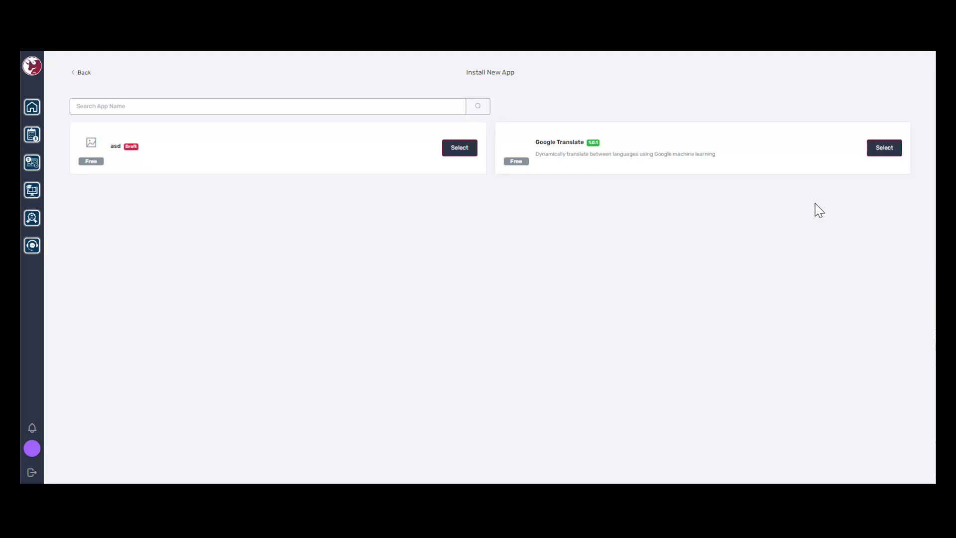
click(79, 73)
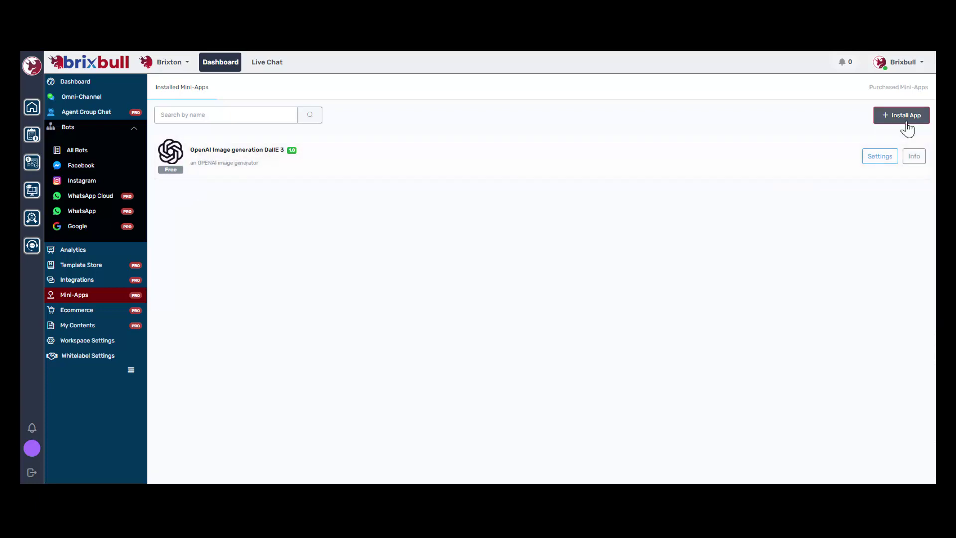
click(906, 123)
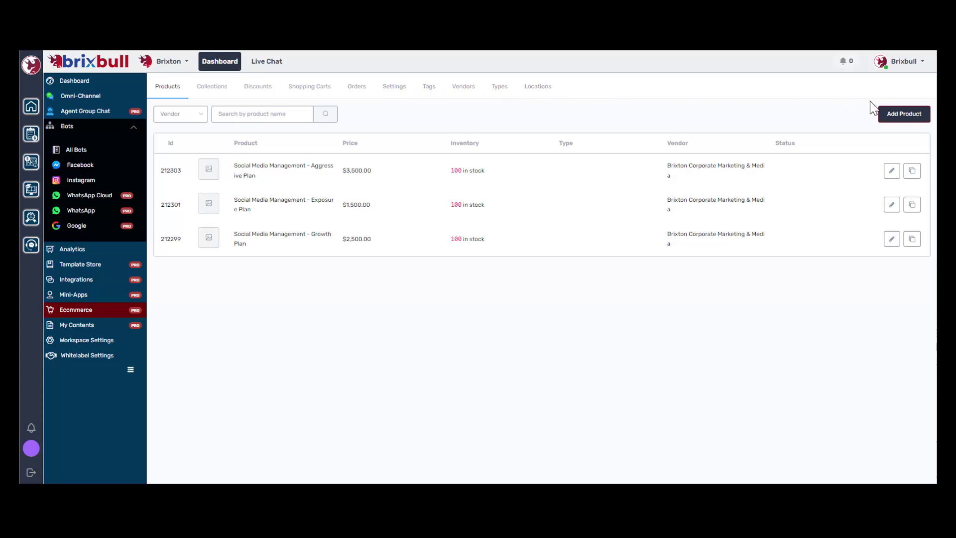
Step: Open the new e-commerce product form, examine its inventory fields, and preview the Track quantity options before turning them back off
click(893, 118)
click(385, 130)
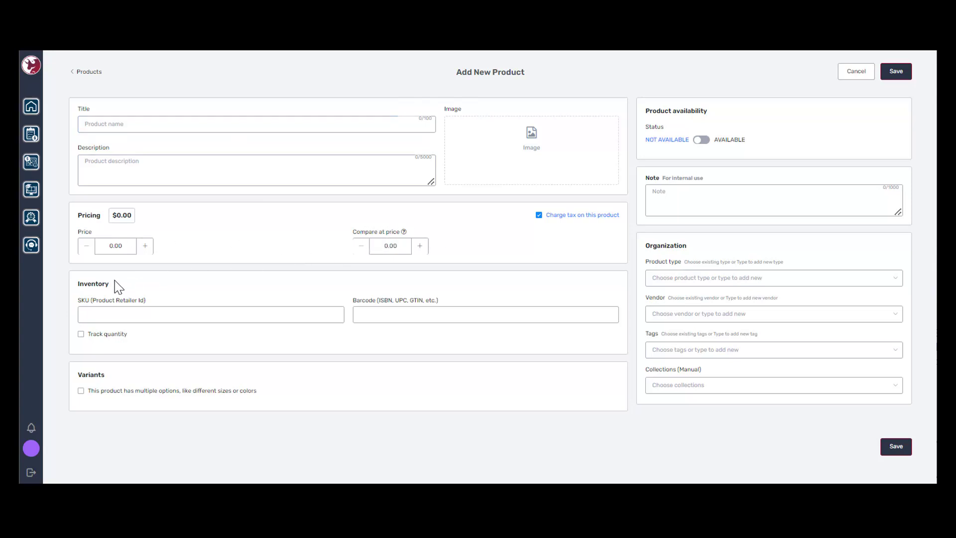
drag(78, 283, 106, 284)
click(106, 283)
drag(353, 300, 450, 300)
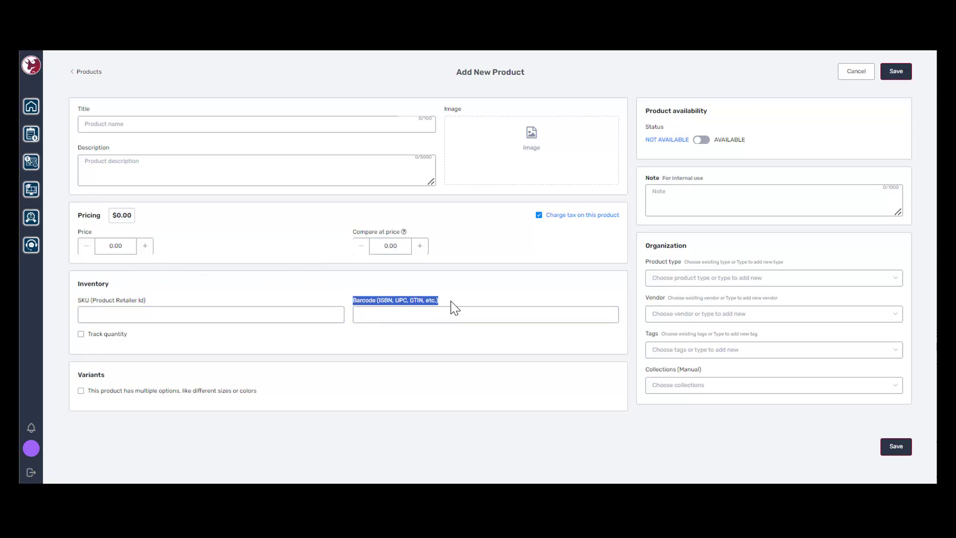
click(451, 301)
click(81, 334)
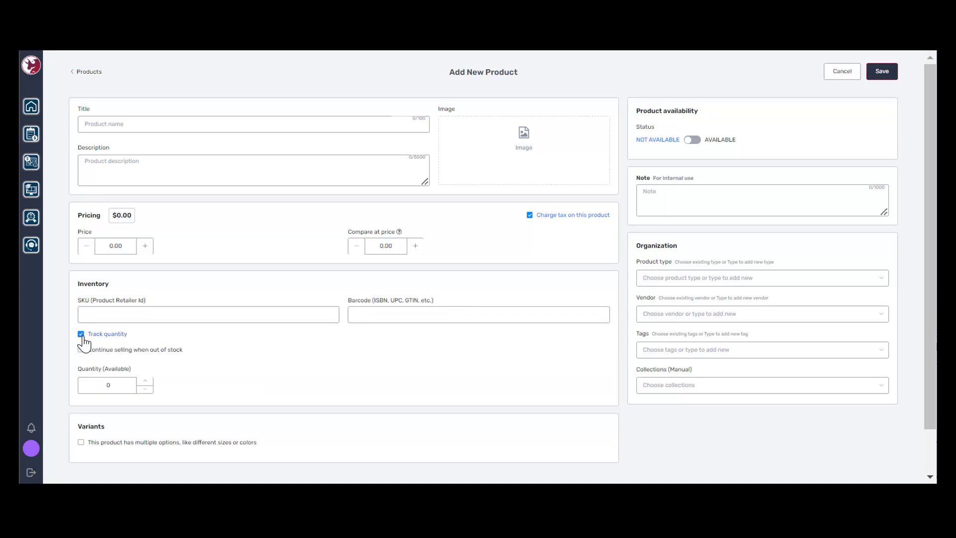
click(81, 335)
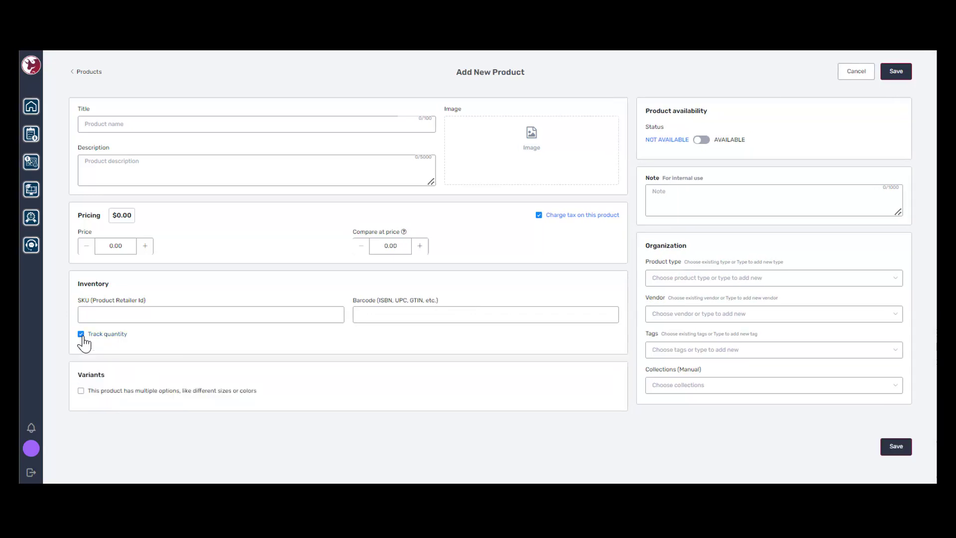
Step: Enable multiple options under the new product's variants and try the availability status switch
click(82, 391)
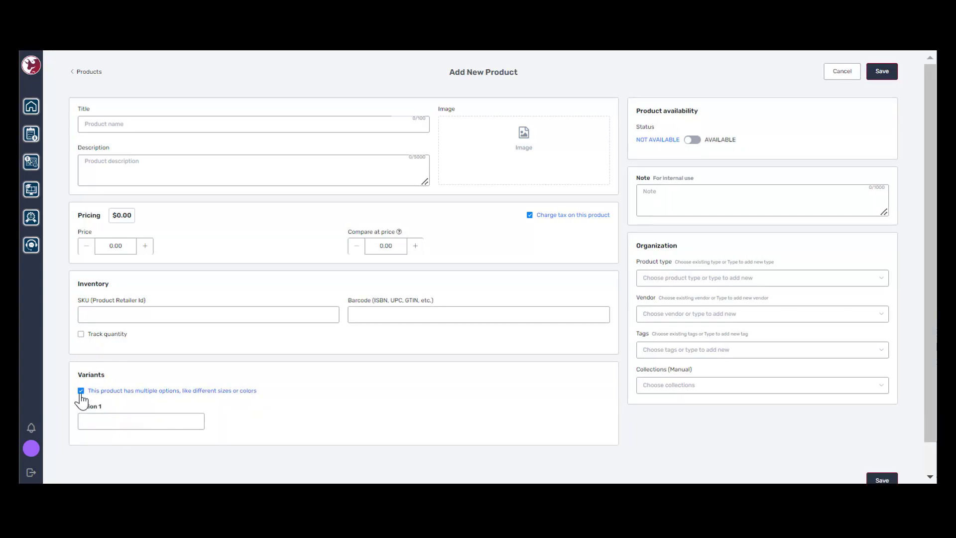
click(107, 419)
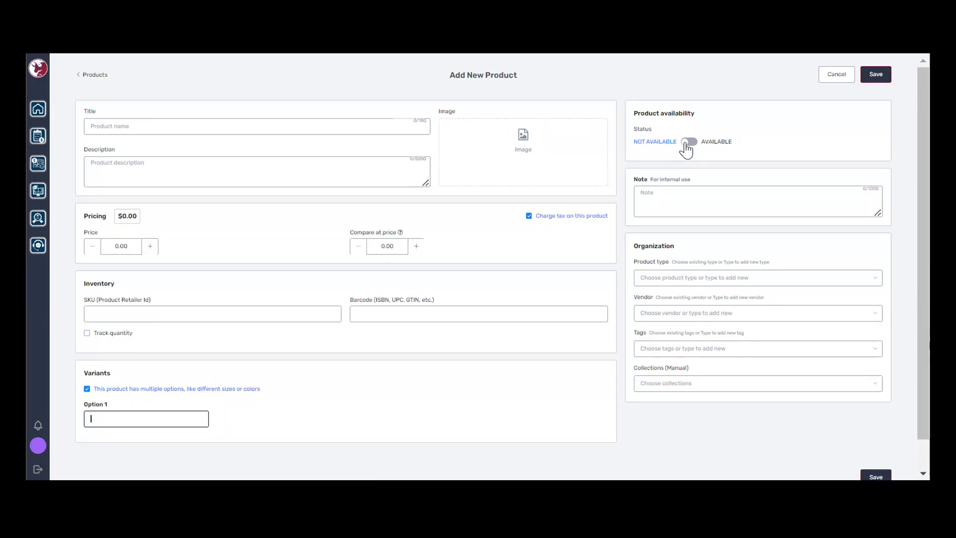
click(691, 140)
click(687, 144)
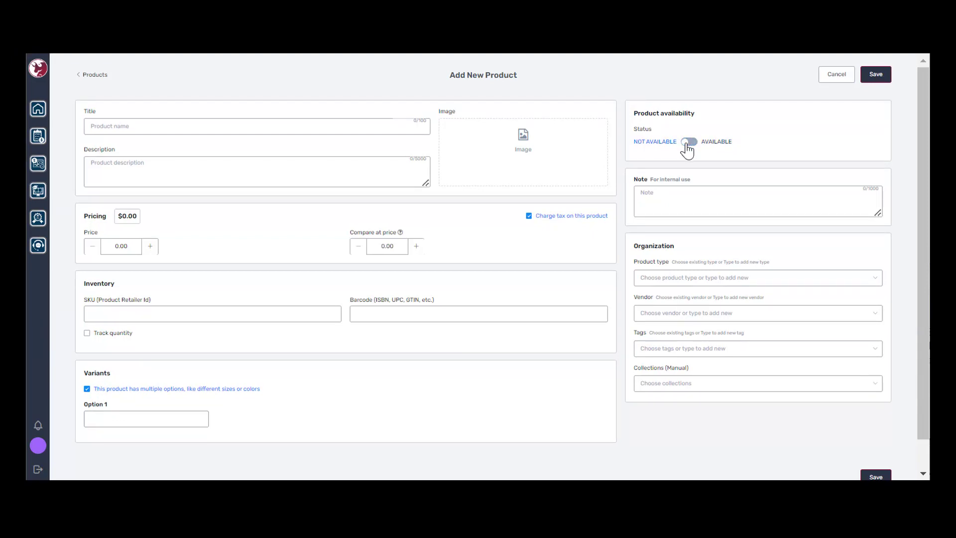
Step: Examine the new product's internal note field and its organization settings, including the product type choices
click(658, 193)
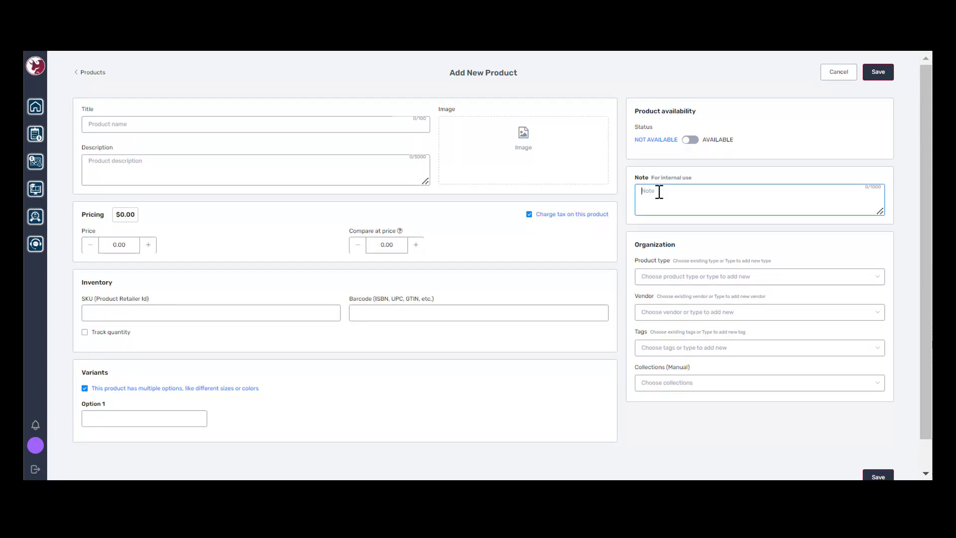
drag(633, 245, 640, 244)
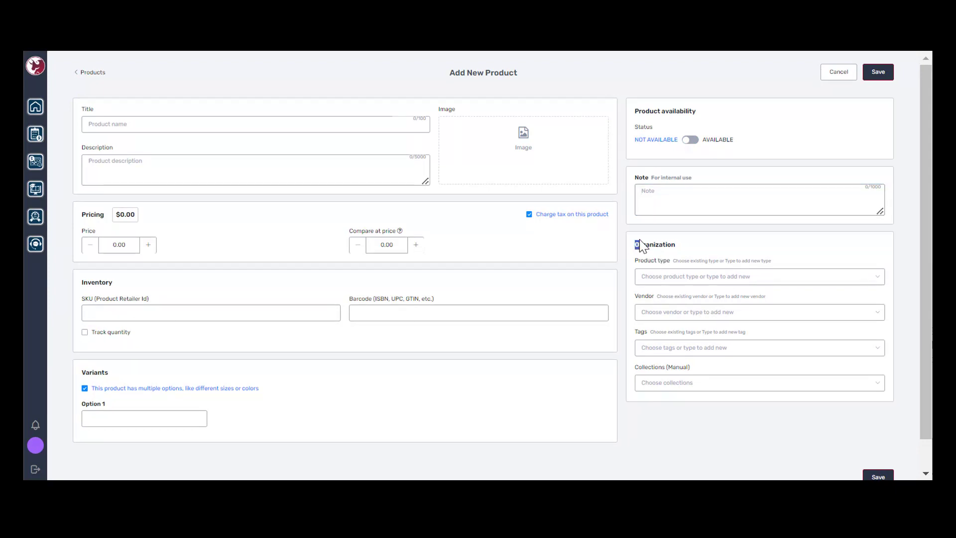
click(665, 278)
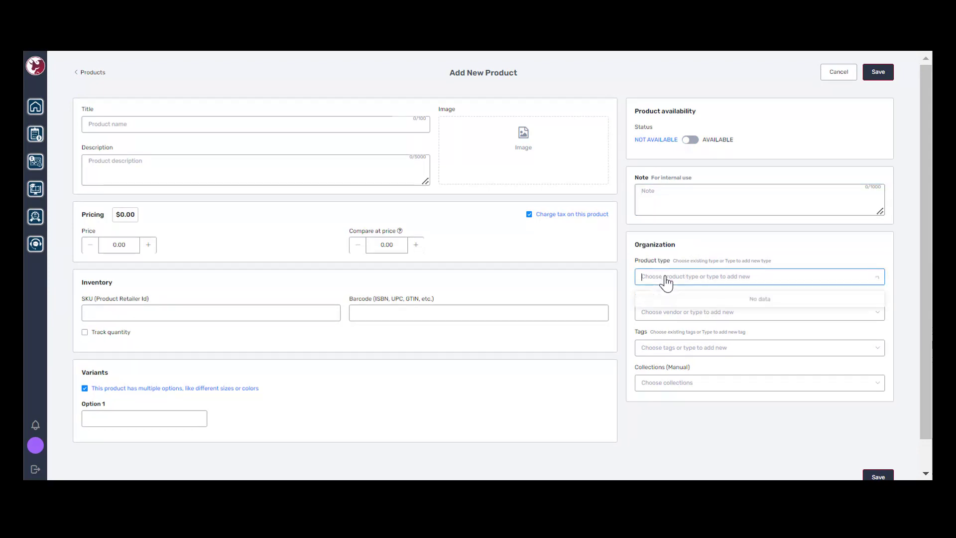
click(695, 248)
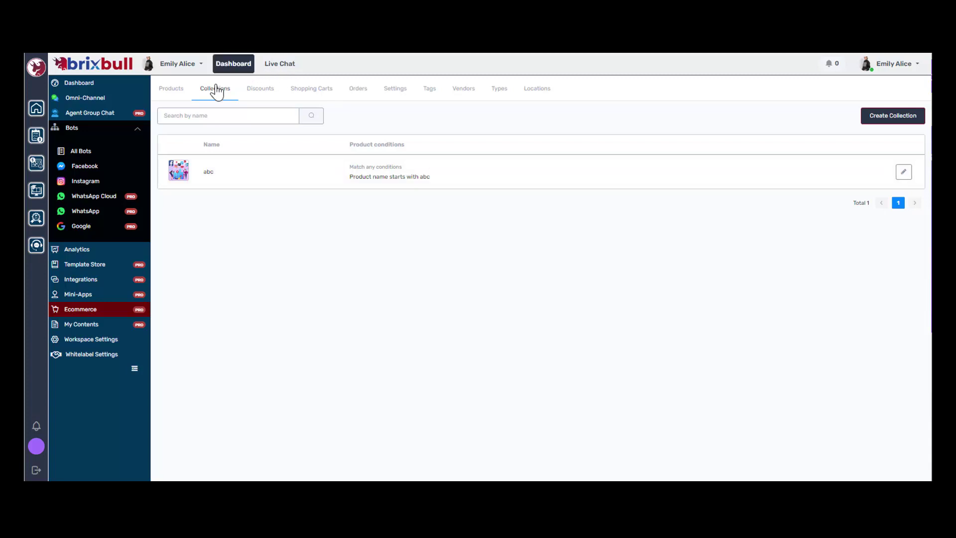
Step: Start a new product collection, set its collection type to Automated, and examine the product condition choices
click(871, 116)
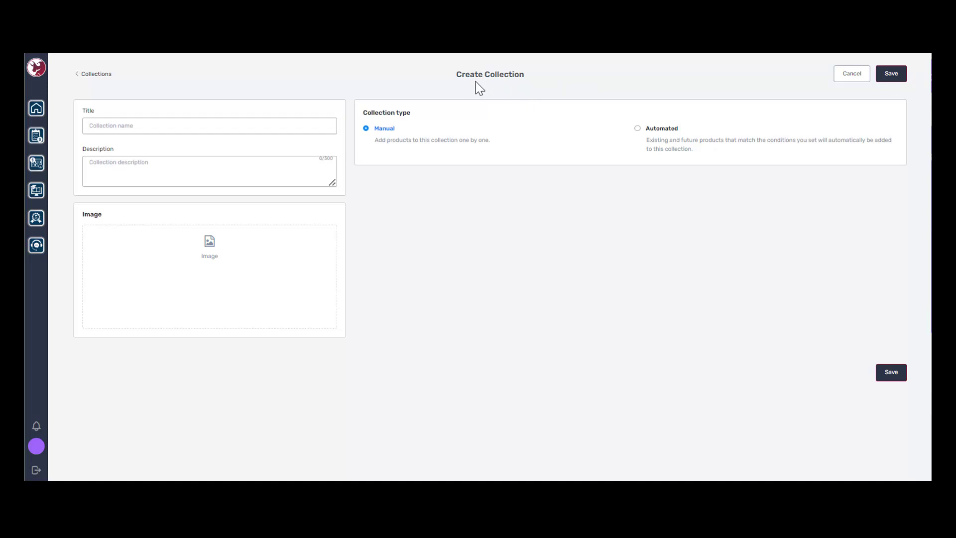
click(151, 124)
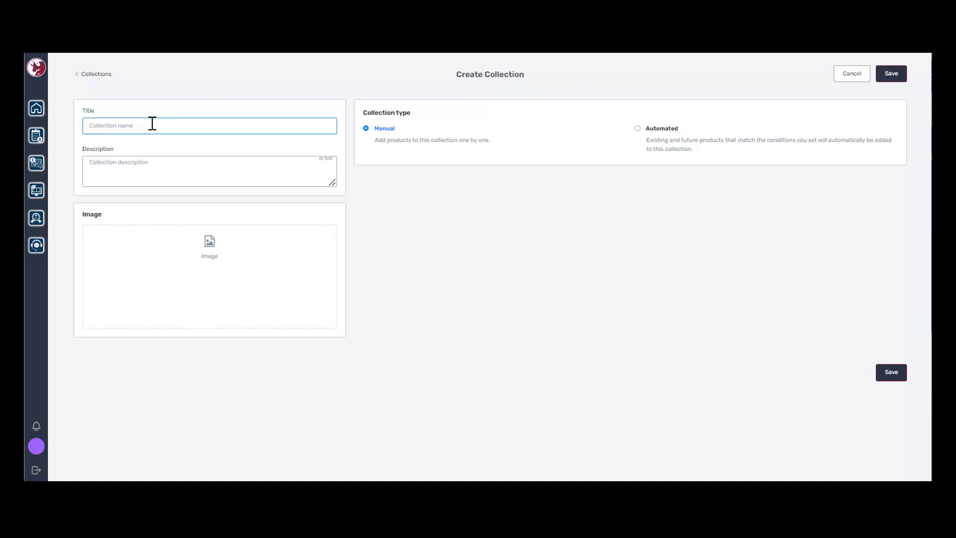
click(167, 164)
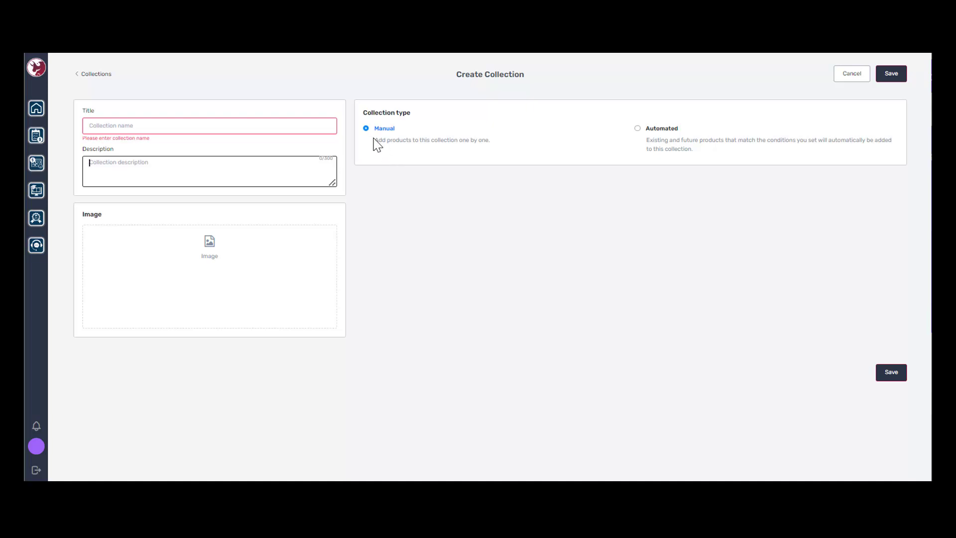
click(637, 129)
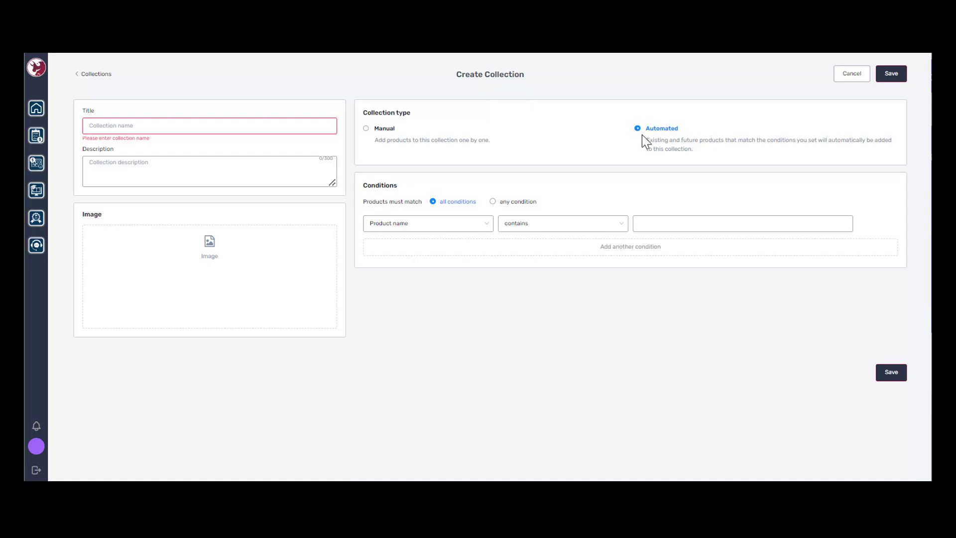
click(454, 223)
click(427, 264)
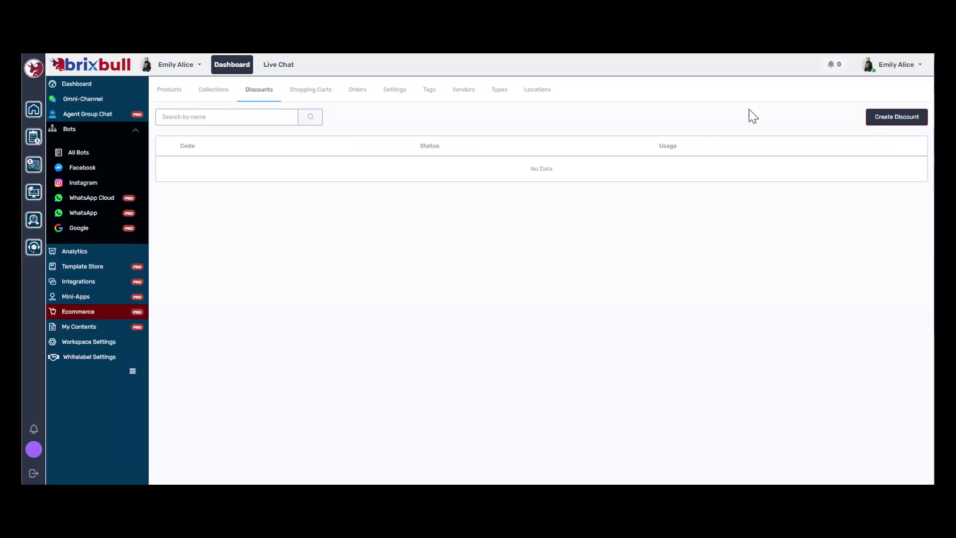
Step: Start a new discount and generate a random discount code for it
click(877, 122)
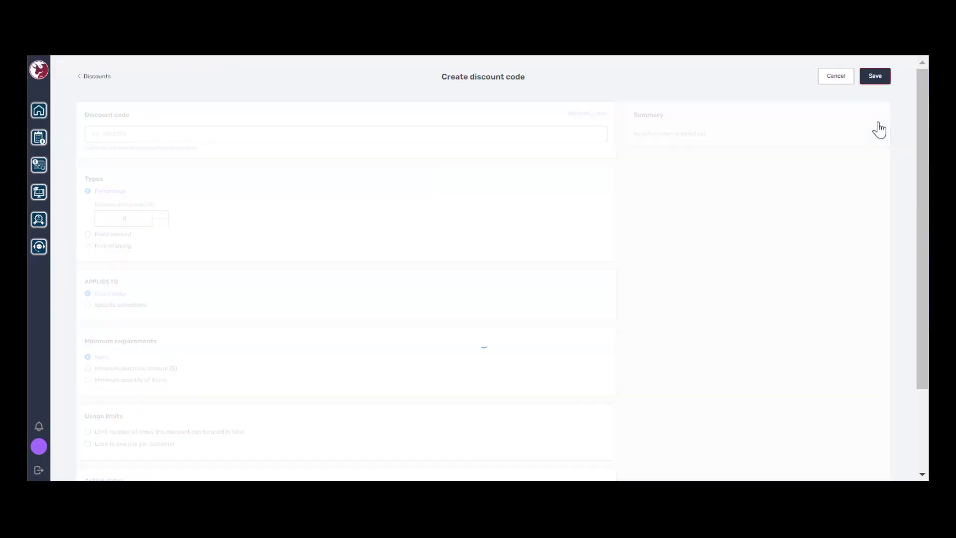
click(495, 128)
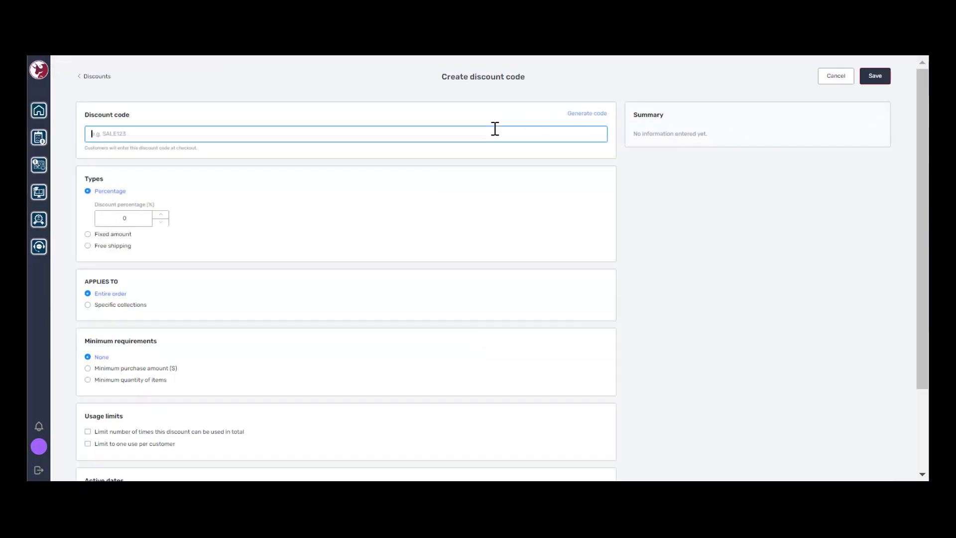
click(586, 114)
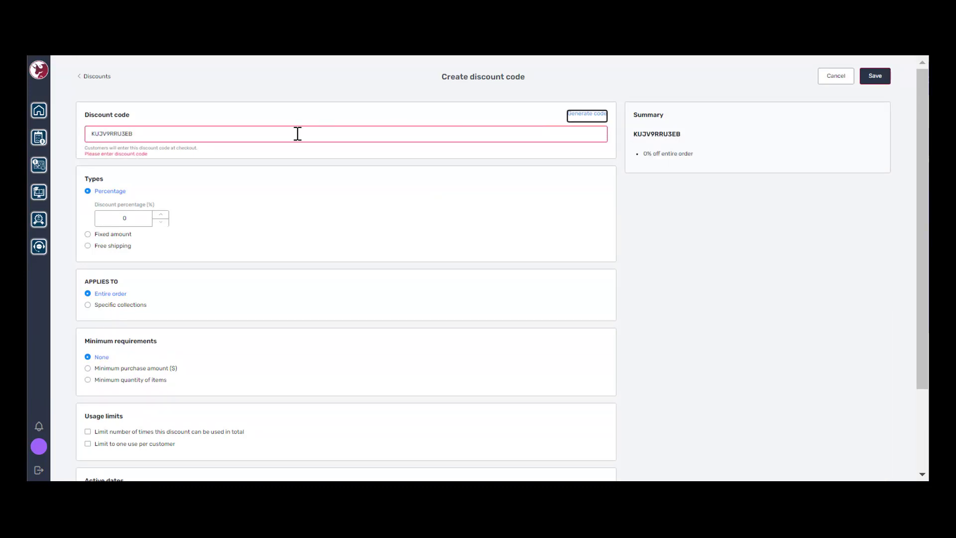
drag(140, 136, 90, 139)
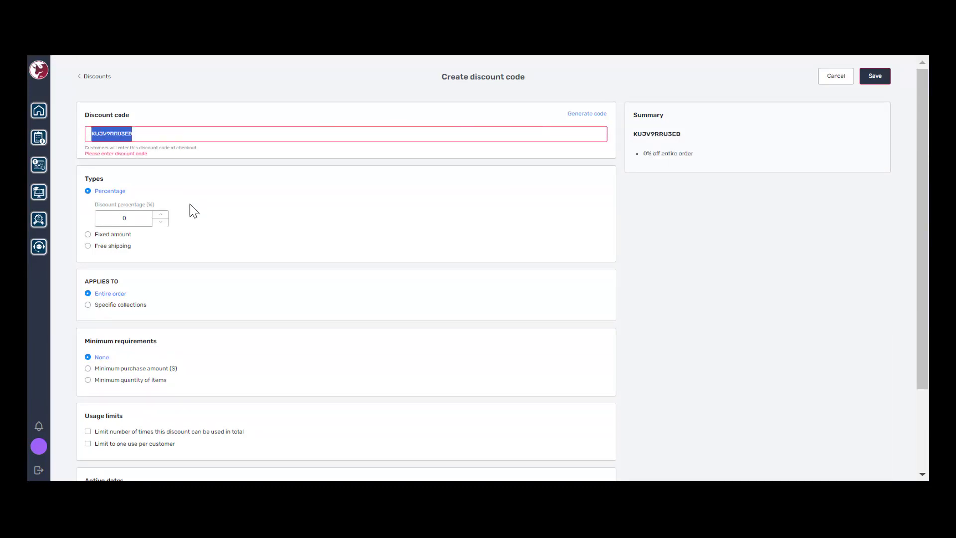
Step: Preview the percentage and fixed amount discount types, and set the discount type to Free shipping
scroll(192, 209, down, 3)
click(140, 143)
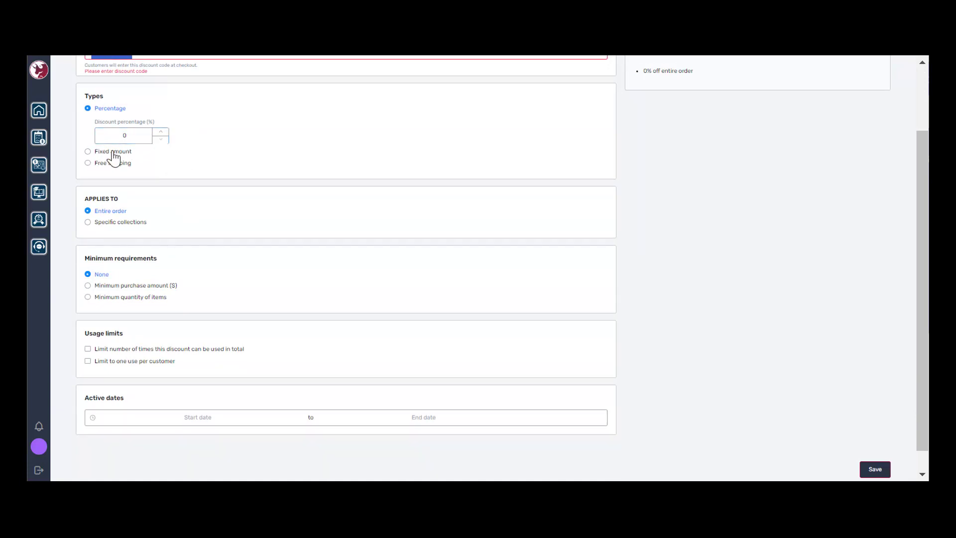
click(91, 152)
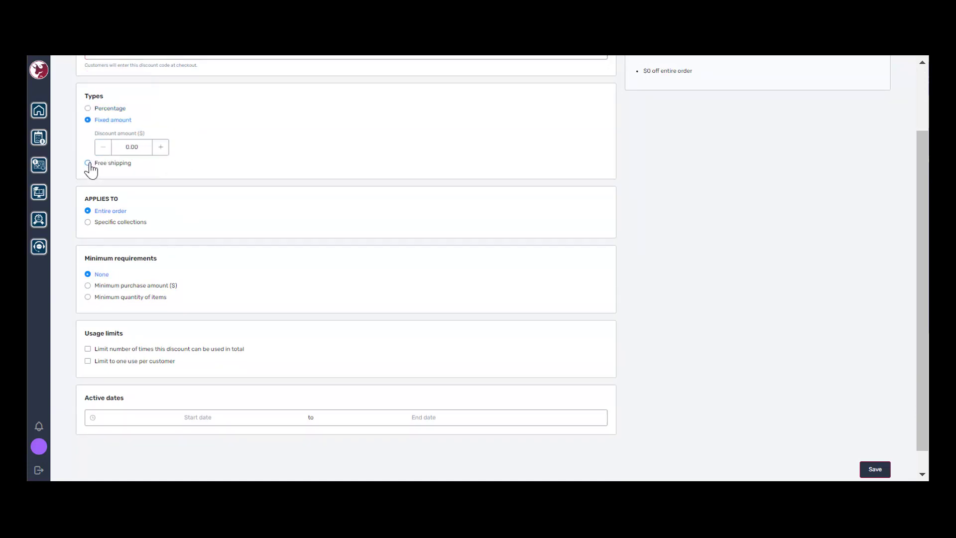
click(90, 164)
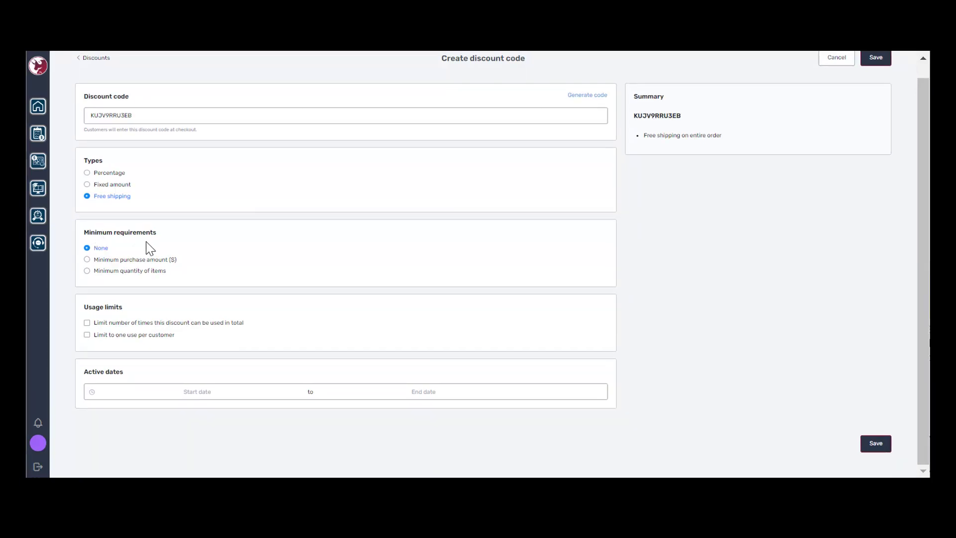
Step: Preview the discount's minimum purchase amount option, and set its minimum requirement to Minimum quantity of items
click(88, 260)
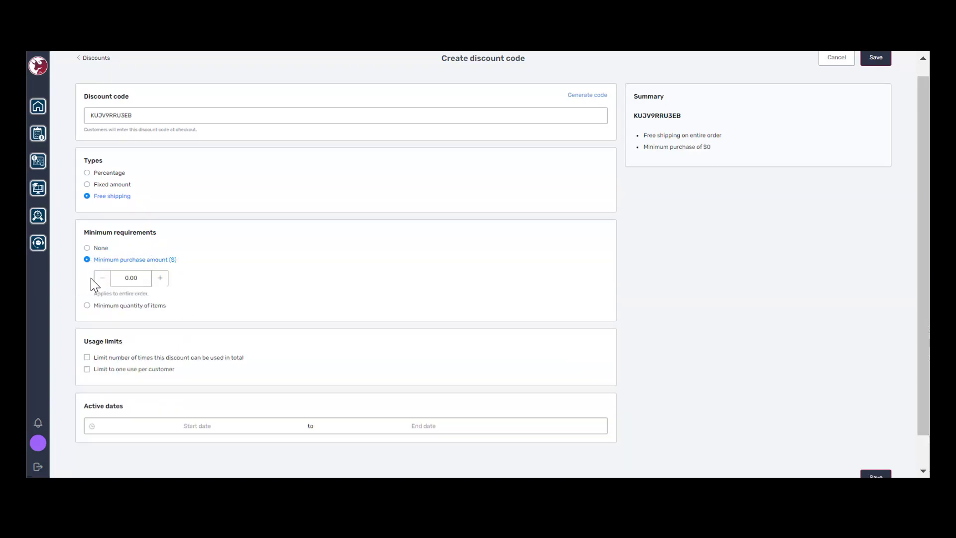
click(88, 306)
scroll(90, 312, down, 1)
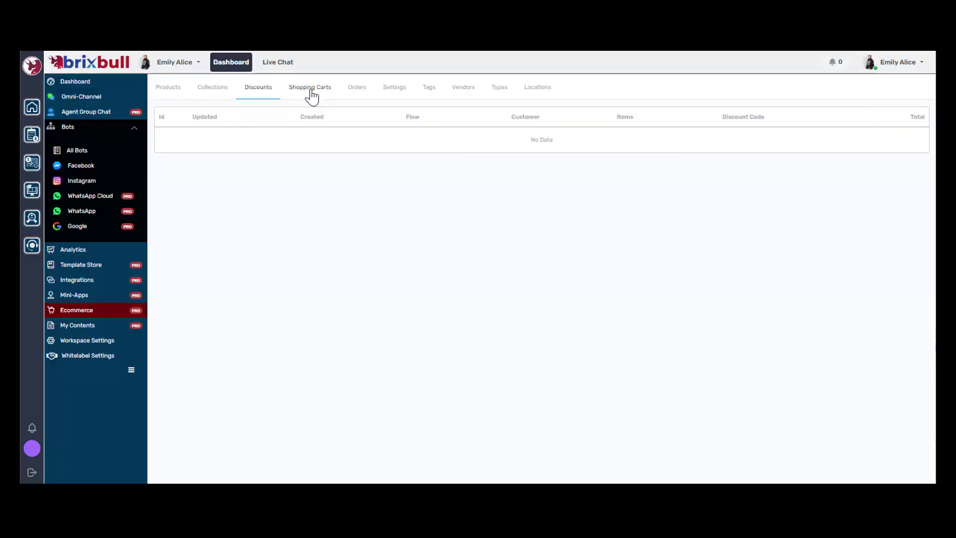
Step: View the list of customer shopping carts in the e-commerce section
click(311, 94)
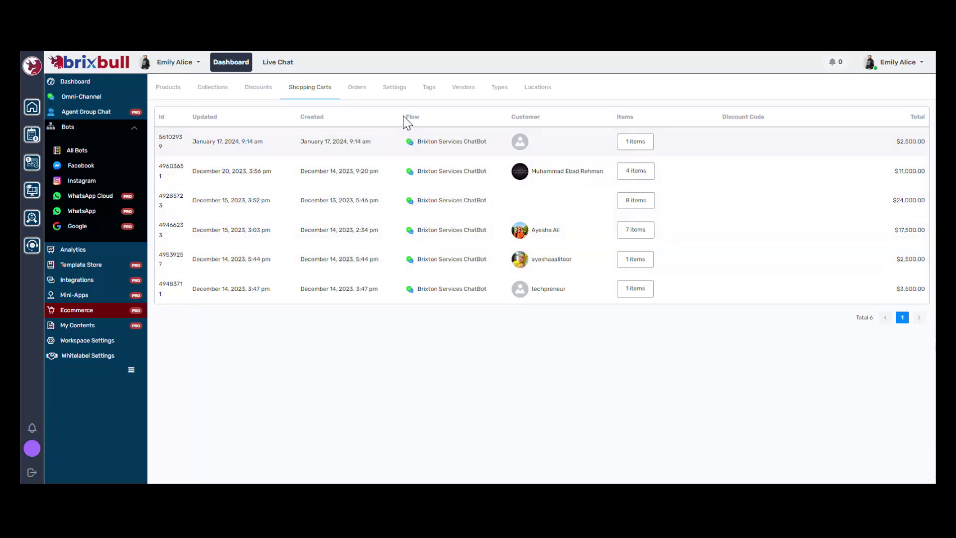
Step: View the e-commerce orders list and review the store settings from store details through shipping, business hours and payment method
click(359, 89)
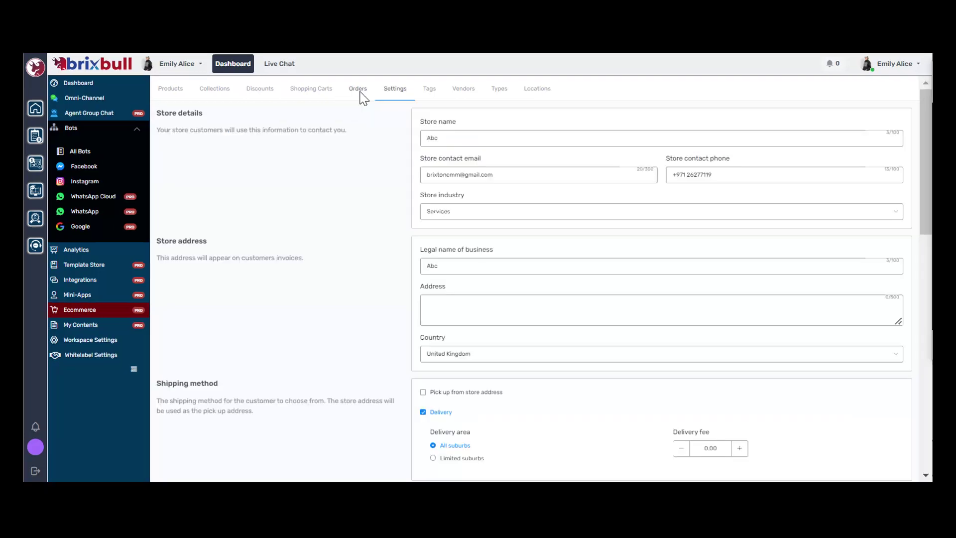
click(360, 90)
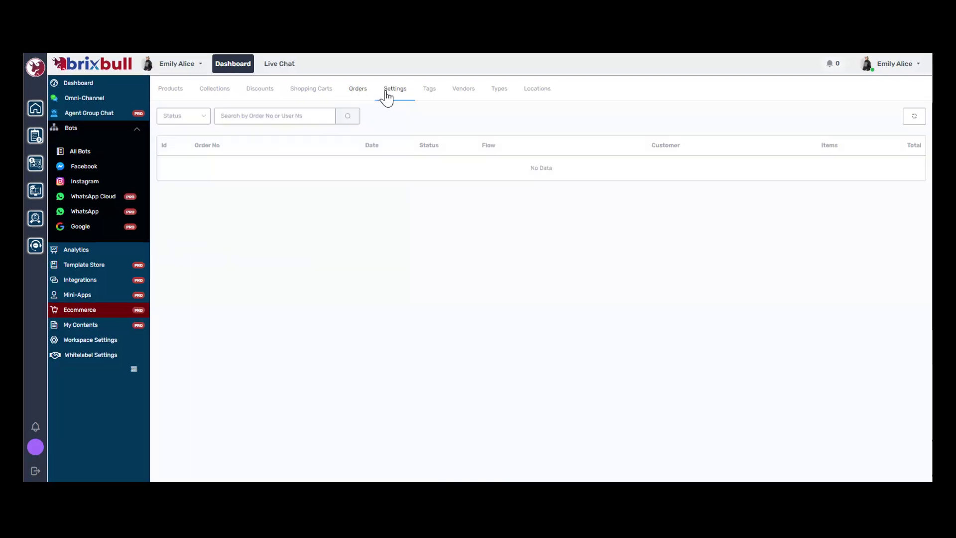
click(394, 90)
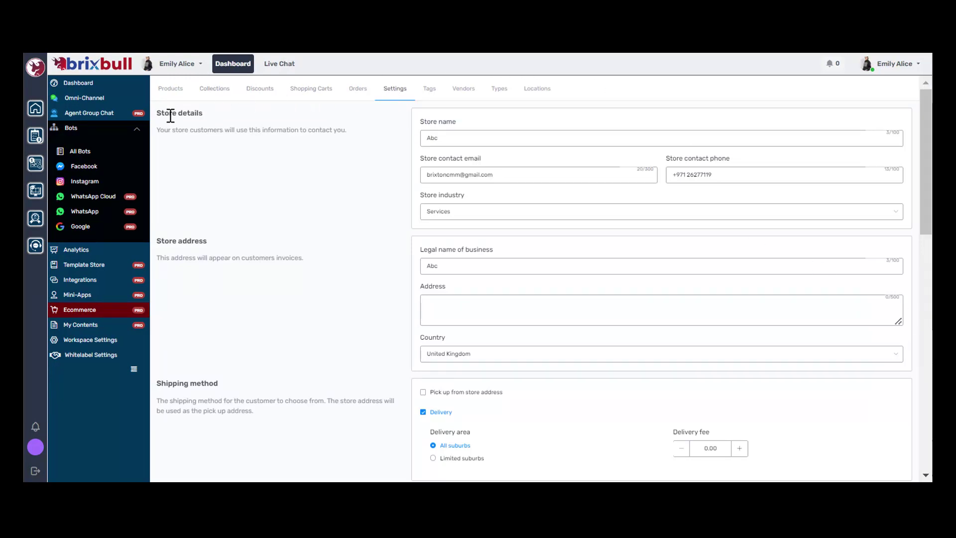
scroll(204, 299, down, 2)
scroll(356, 318, down, 2)
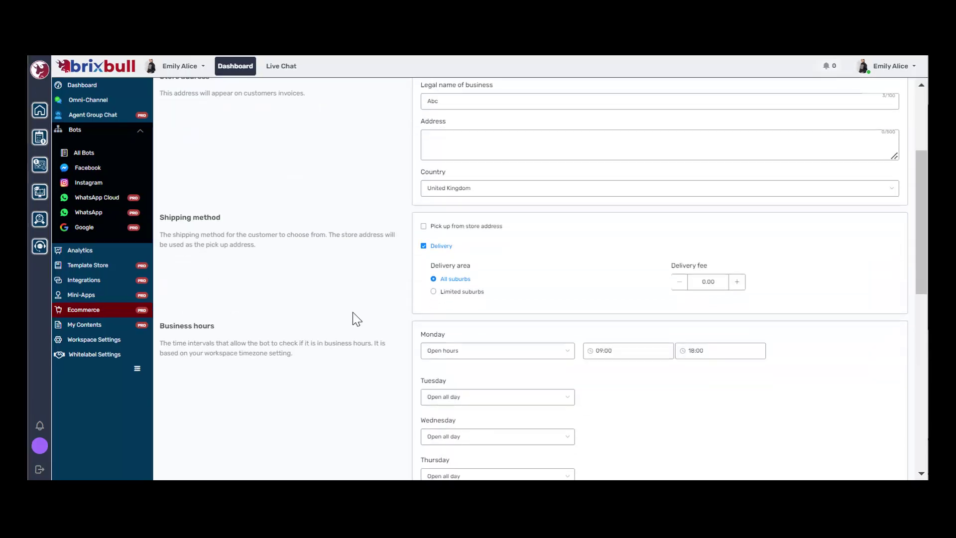
scroll(418, 318, down, 2)
scroll(189, 288, down, 6)
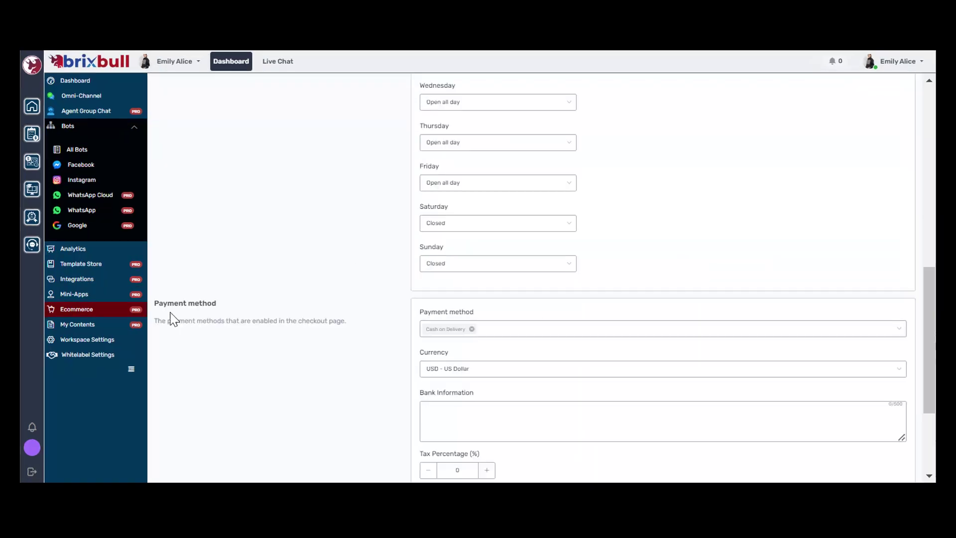
scroll(229, 321, down, 4)
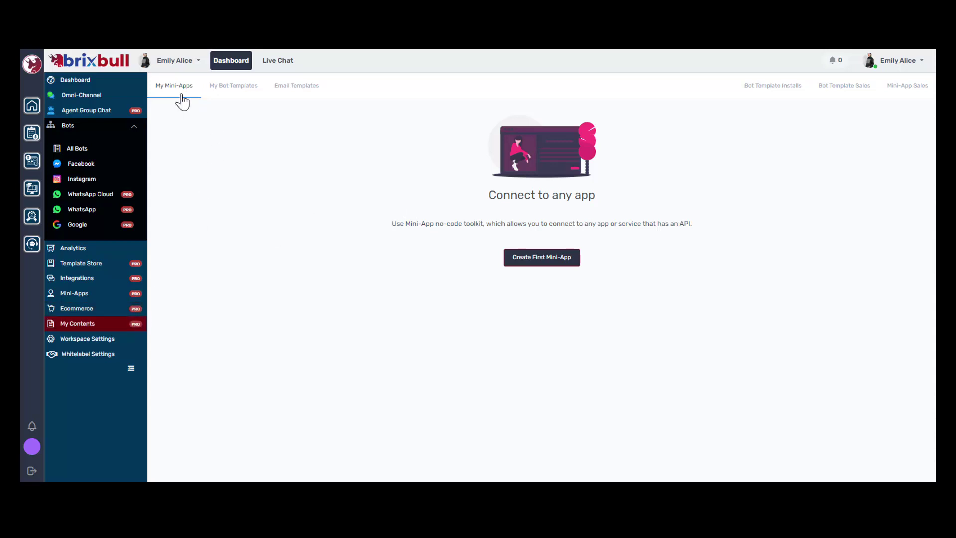
Step: Preview the form for creating a first mini-app, including its type and app name fields, and cancel it
click(531, 256)
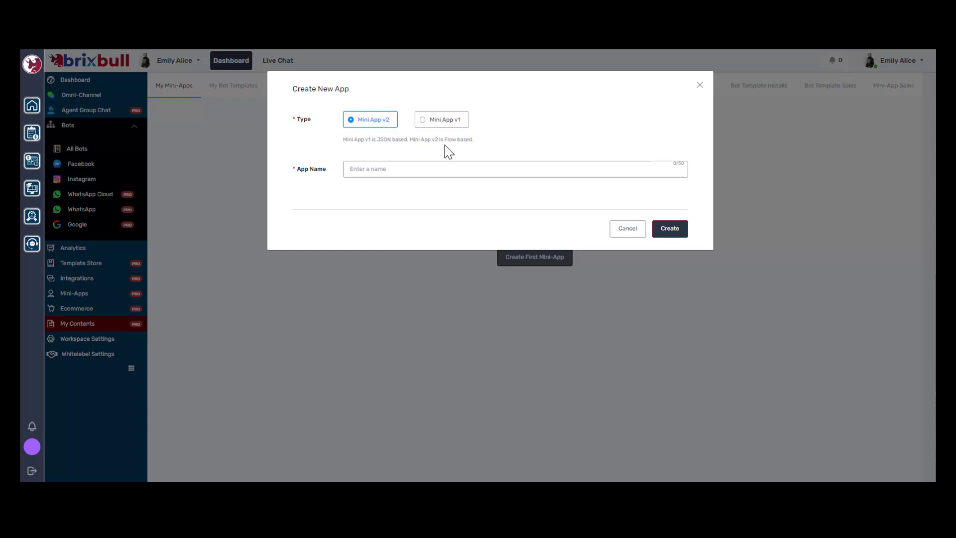
click(528, 170)
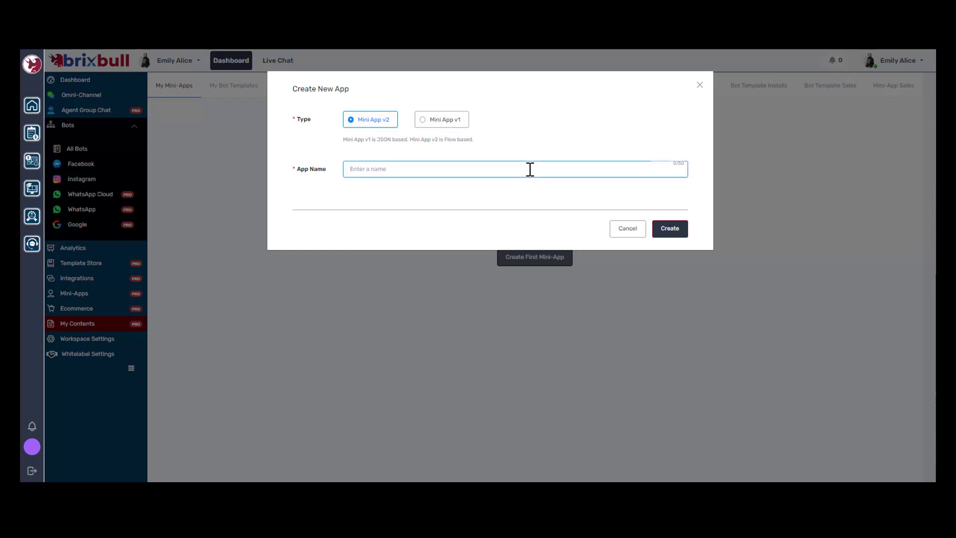
click(634, 231)
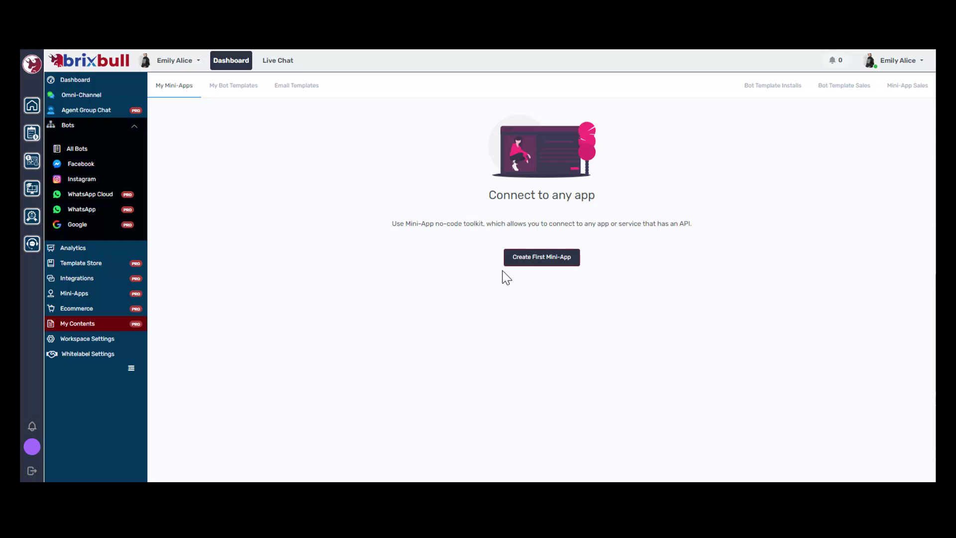
Step: Try creating a Sub Flow Template based on the Brixbull Live Chat Team bot, and return to the bot templates list
click(233, 86)
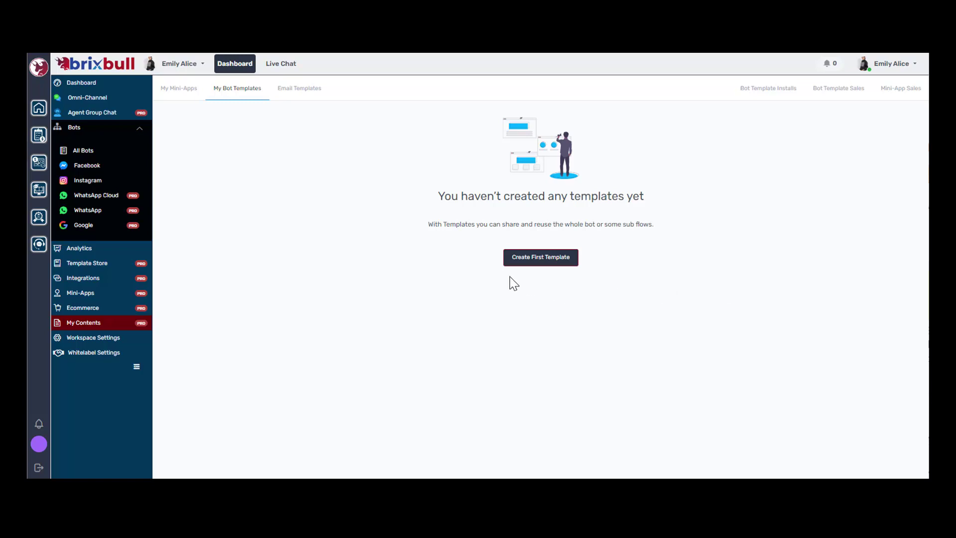
click(525, 260)
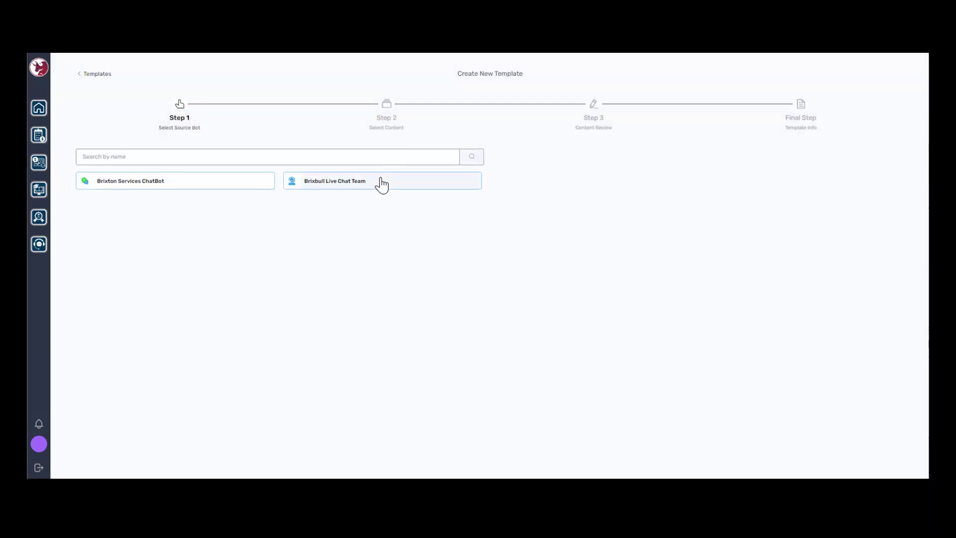
click(381, 183)
click(445, 164)
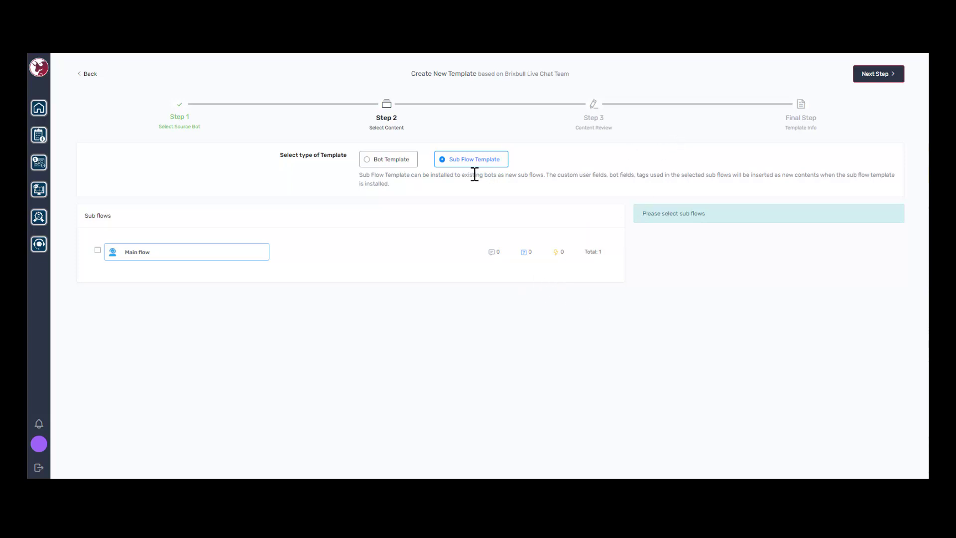
click(870, 79)
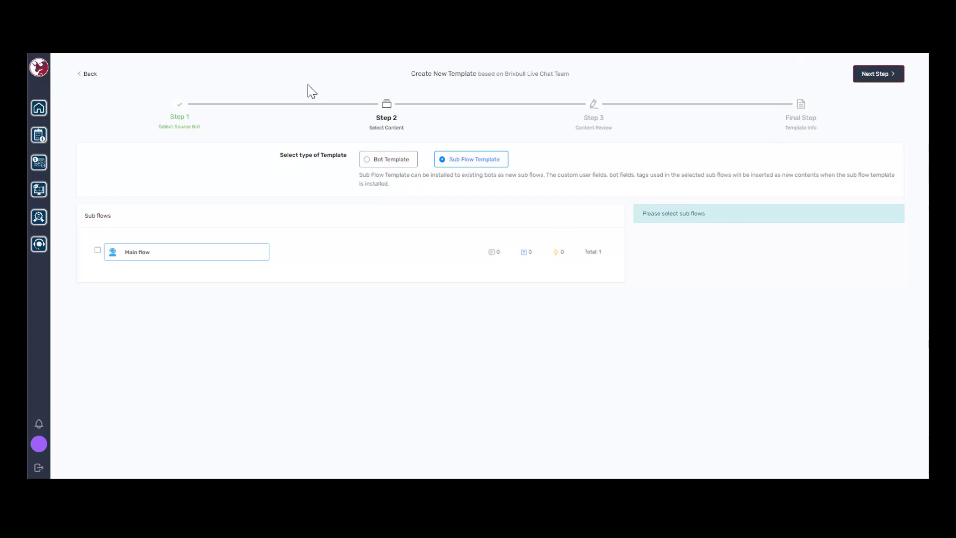
click(80, 76)
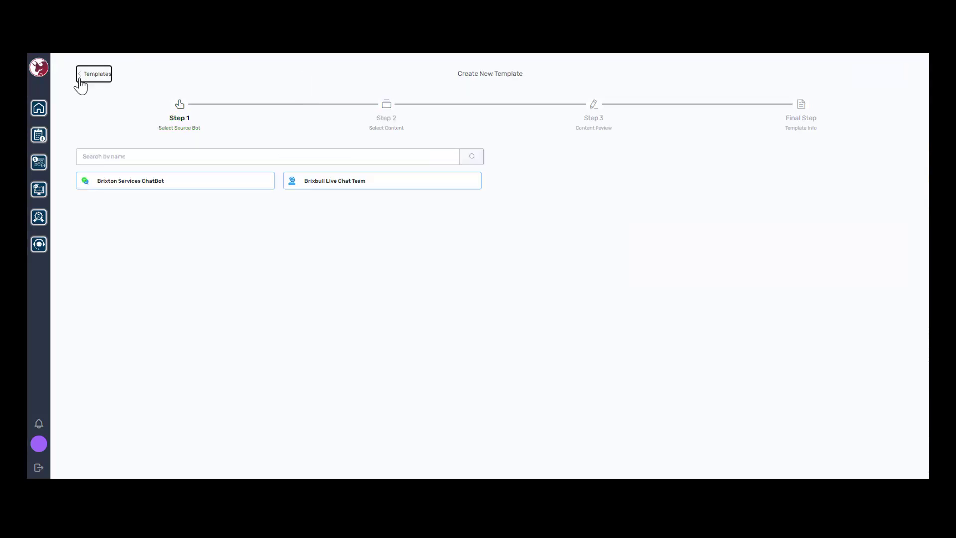
click(87, 79)
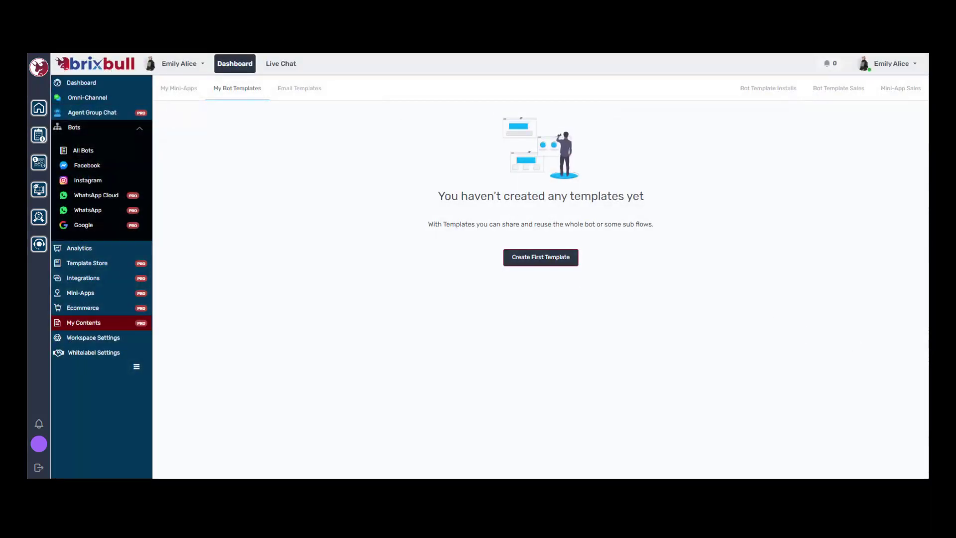
Step: Create a new email template named "cv" with the subject "ss"
click(298, 91)
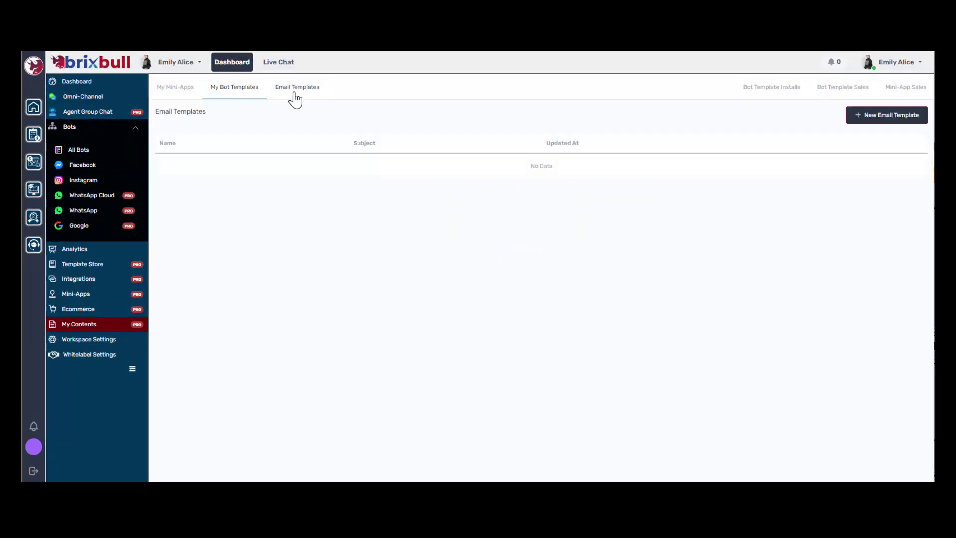
double_click(295, 95)
click(751, 220)
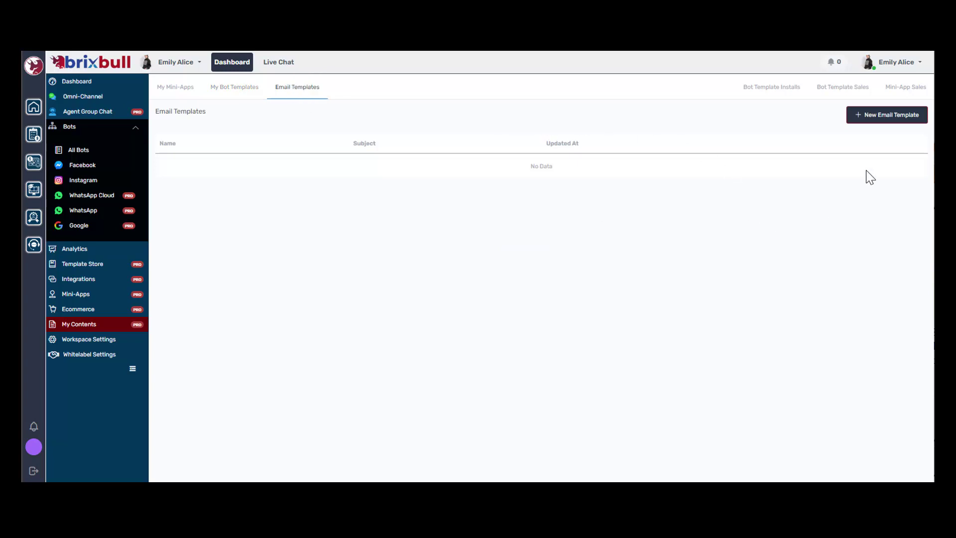
click(866, 127)
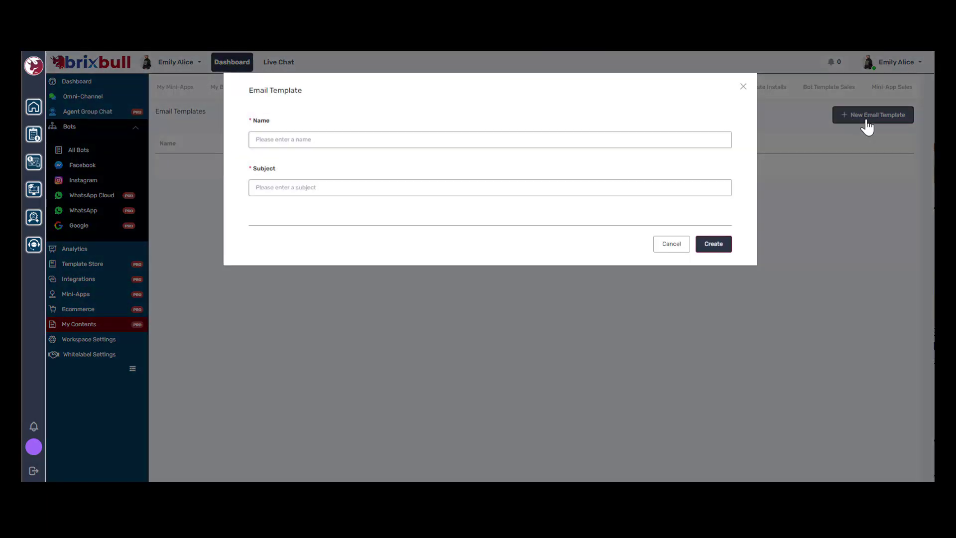
click(420, 141)
text(c)
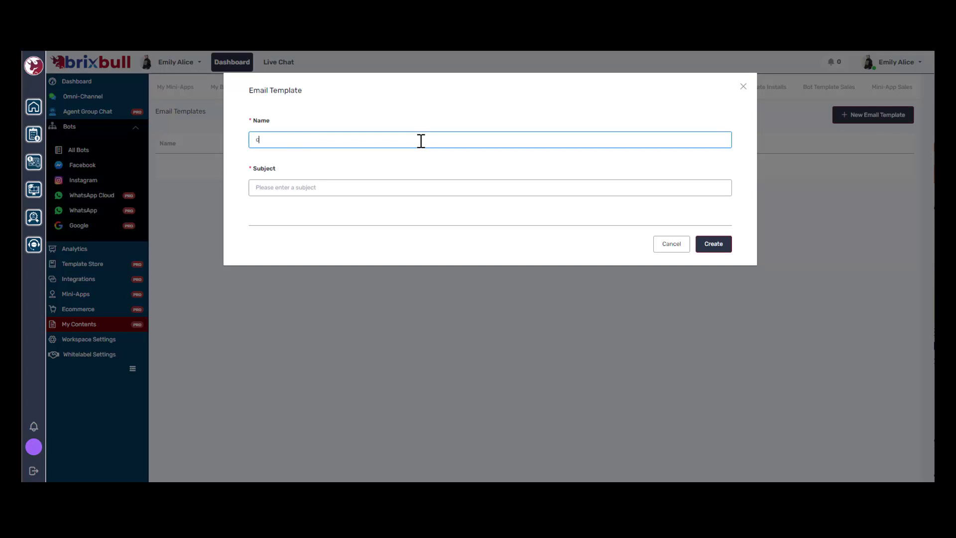
text(v)
click(508, 189)
text(ss)
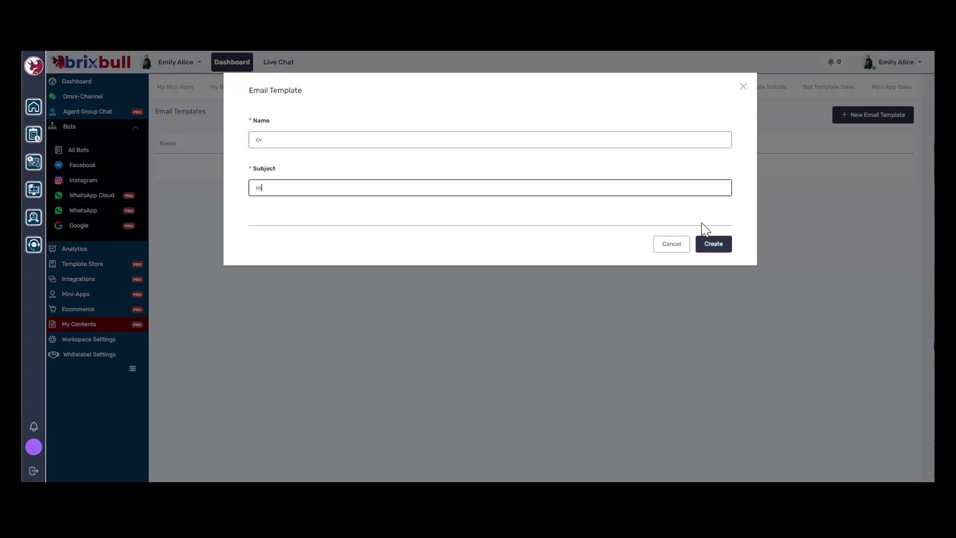
click(719, 244)
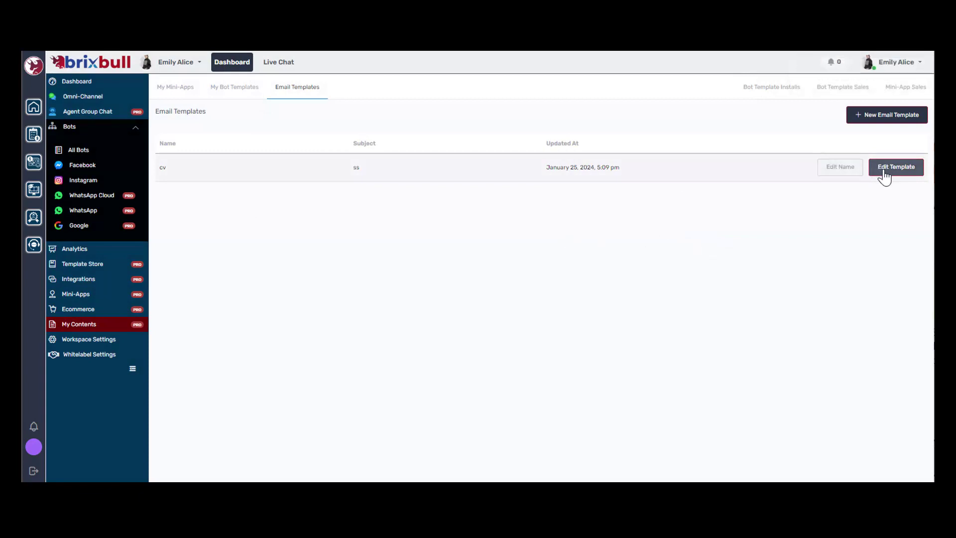
Step: Open the cv email template for editing, browse the sample templates, and load the Signing Up sample into it
click(883, 170)
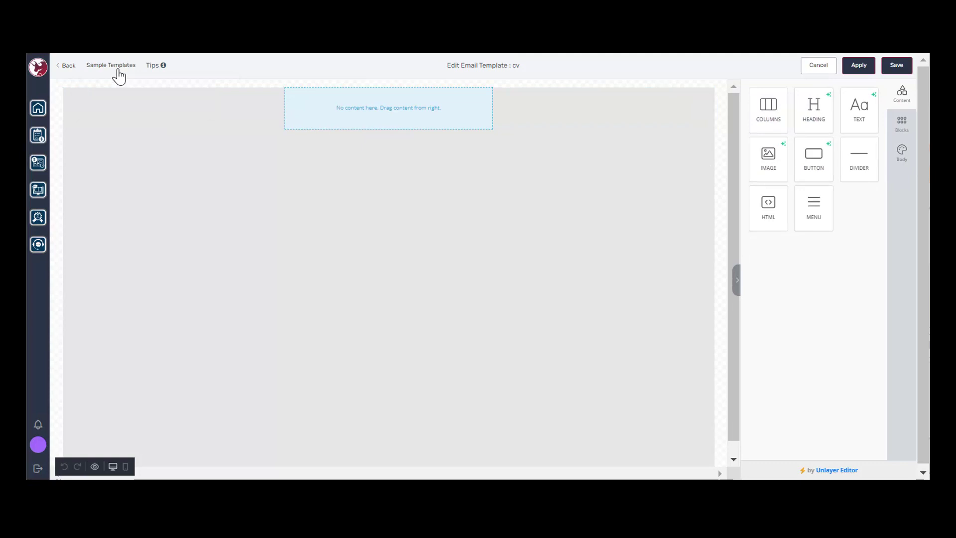
click(118, 71)
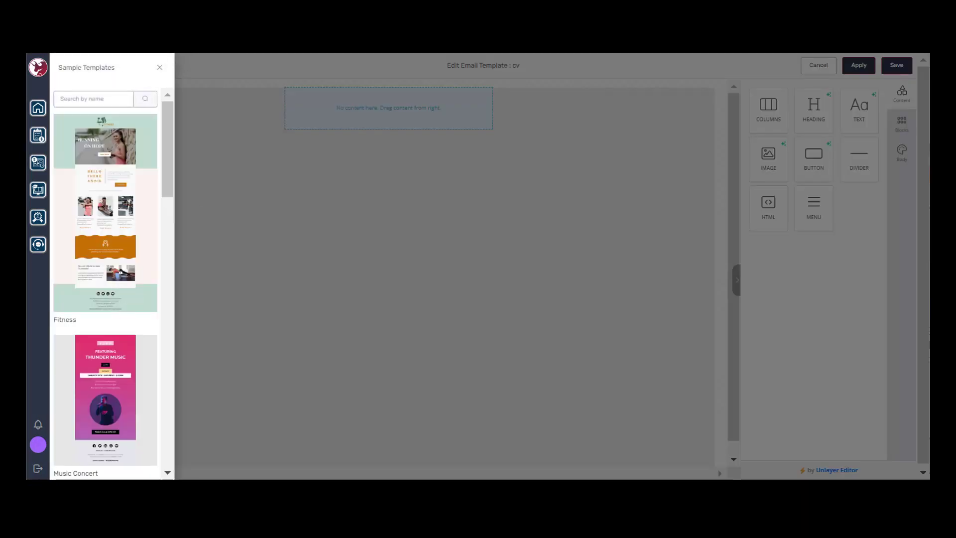
scroll(105, 279, down, 15)
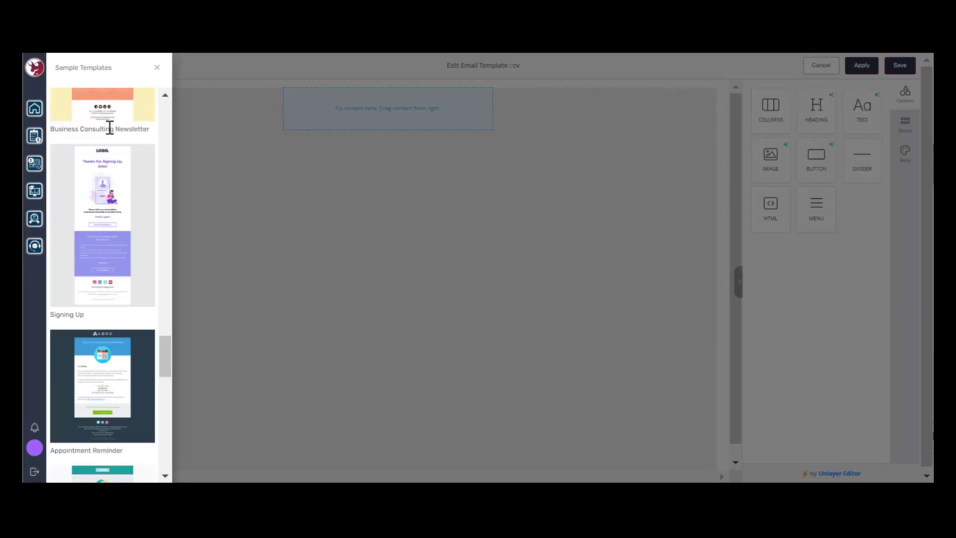
scroll(109, 128, up, 3)
scroll(109, 139, down, 5)
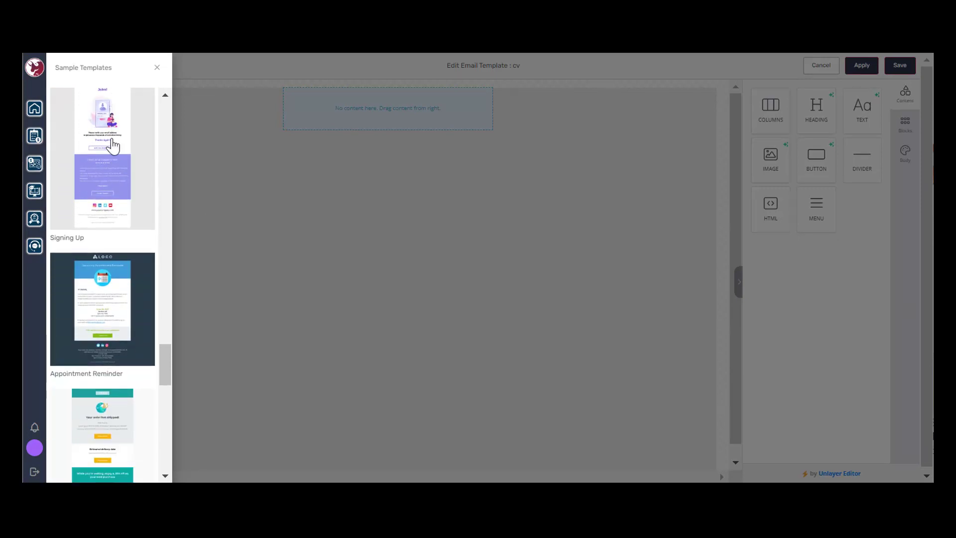
scroll(136, 353, down, 13)
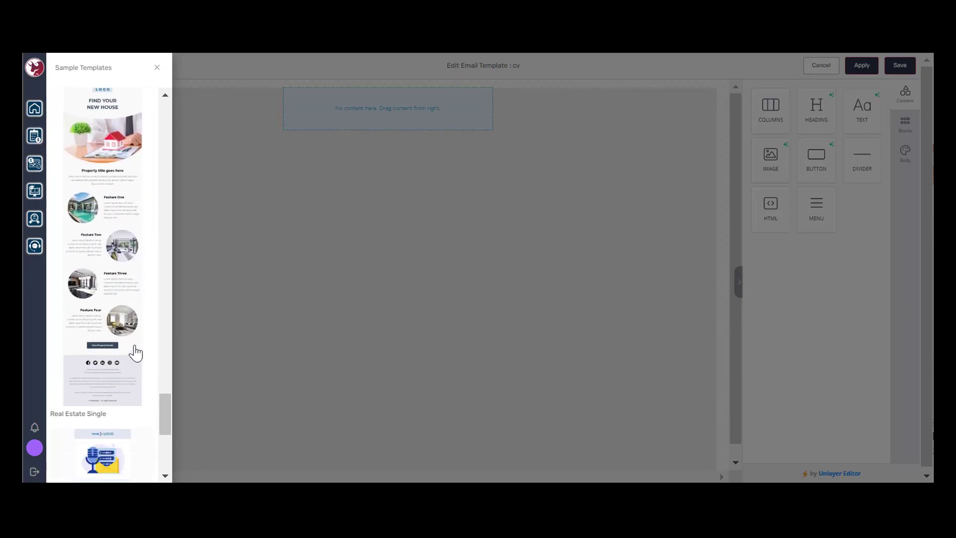
scroll(138, 344, down, 3)
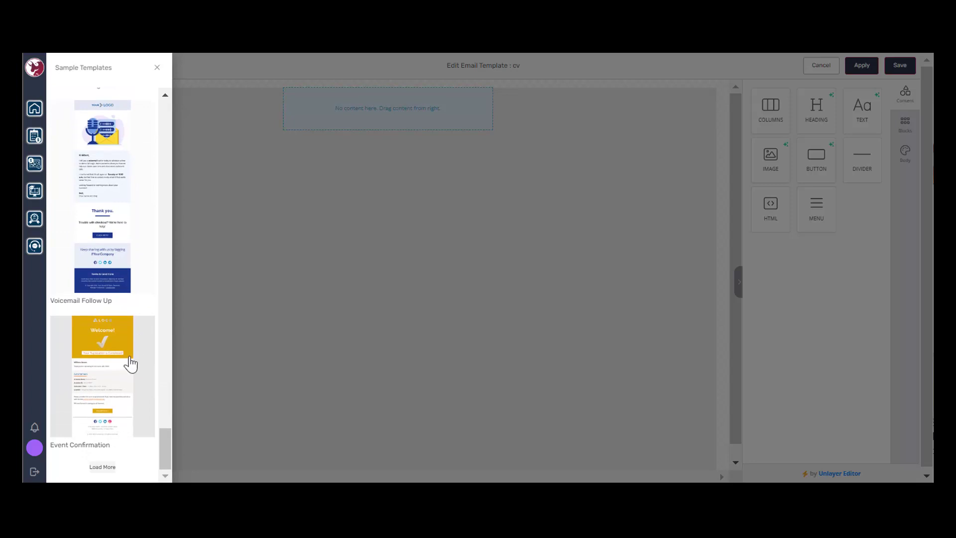
scroll(97, 328, up, 15)
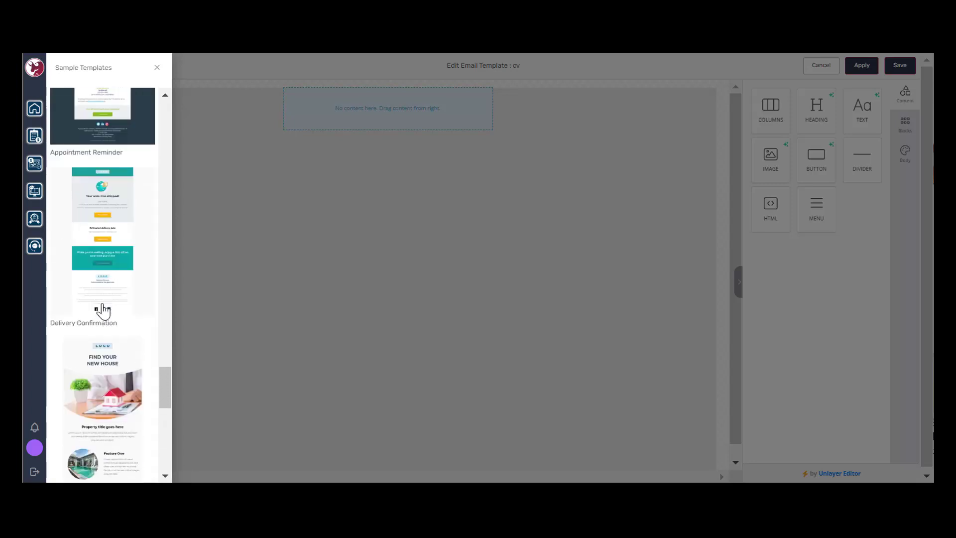
click(100, 340)
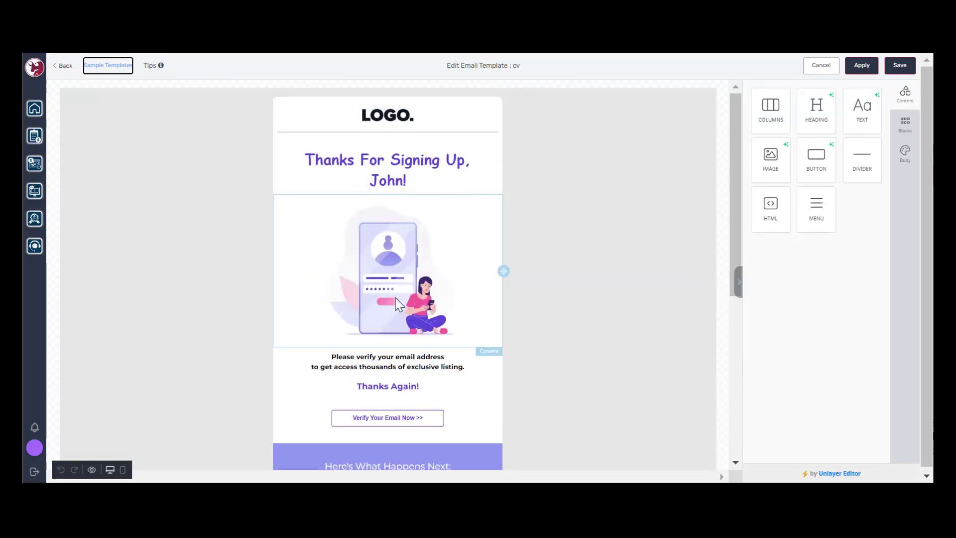
Step: Review the logo image's settings and the rest of the email layout, and apply the design to the cv template
click(402, 121)
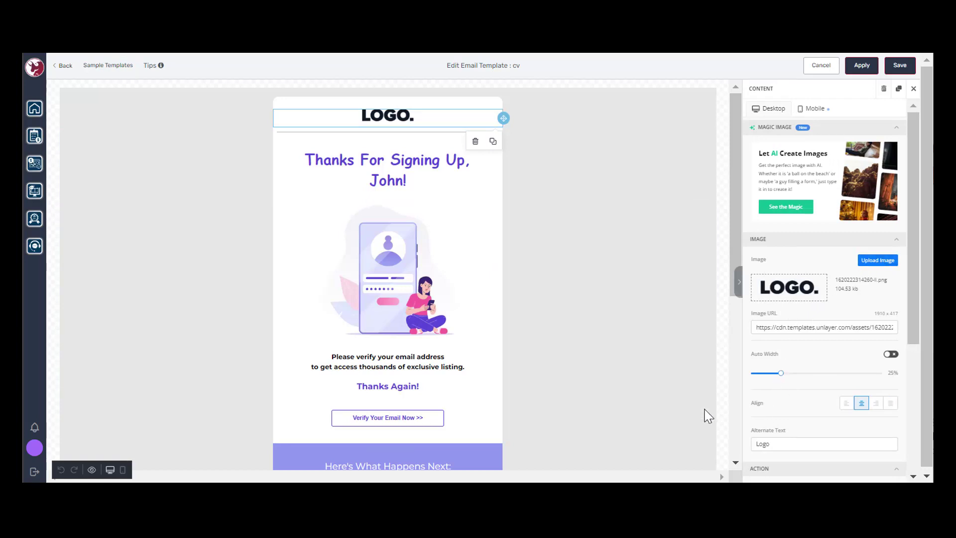
scroll(407, 340, down, 4)
scroll(408, 336, down, 3)
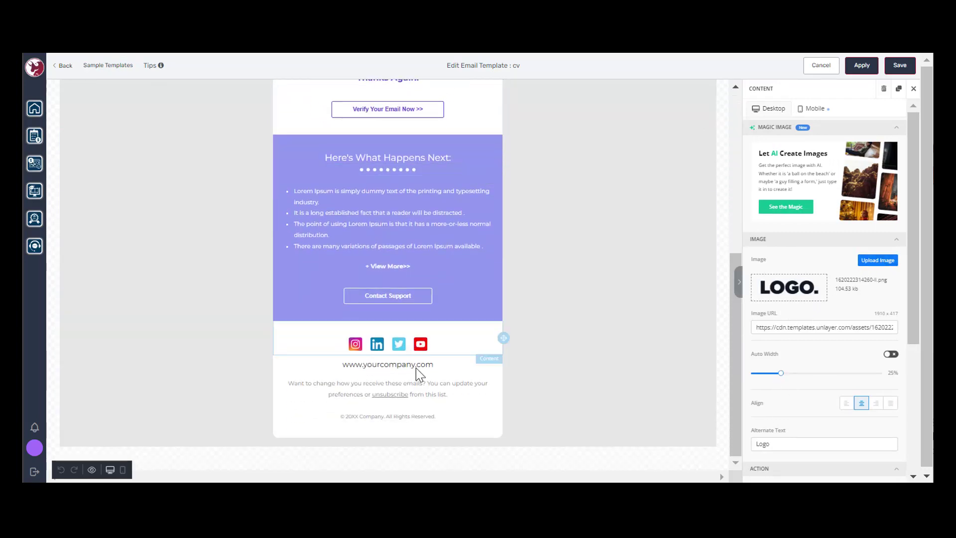
scroll(434, 238, up, 1)
scroll(434, 238, up, 5)
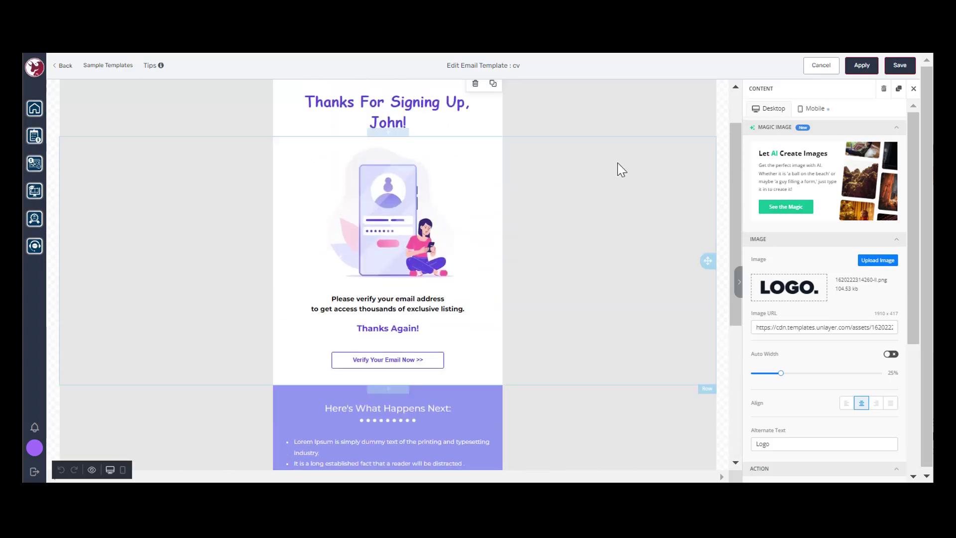
click(861, 65)
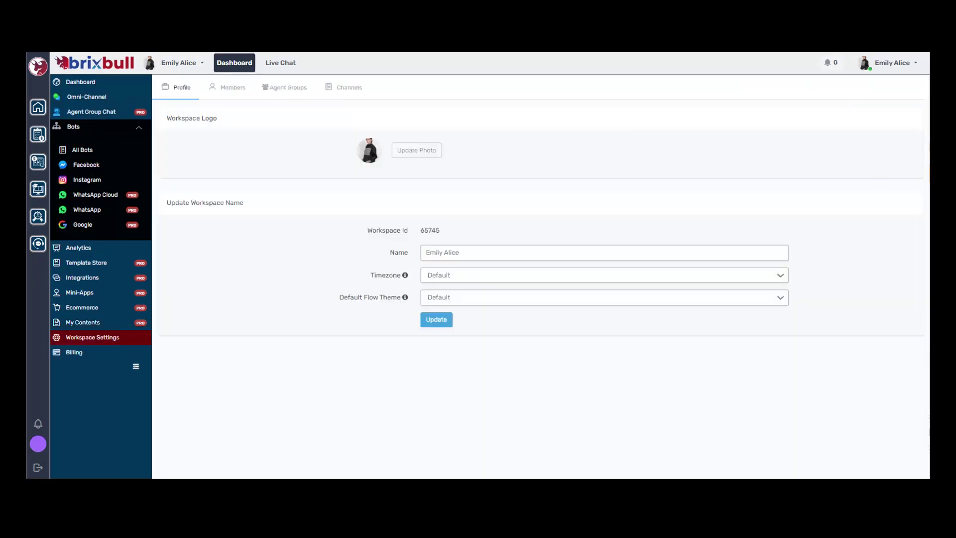
Step: View the workspace profile settings and open the photo update for the workspace logo
double_click(107, 337)
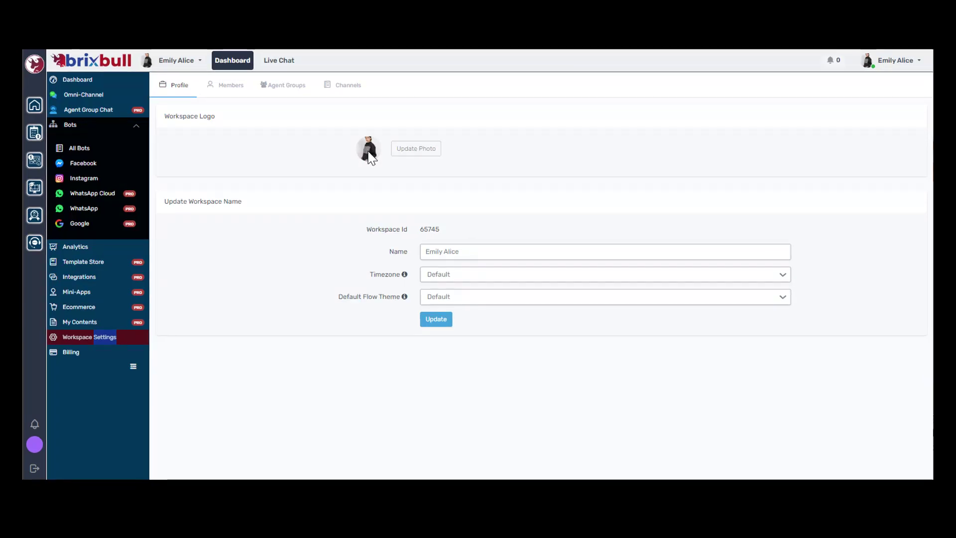
click(411, 150)
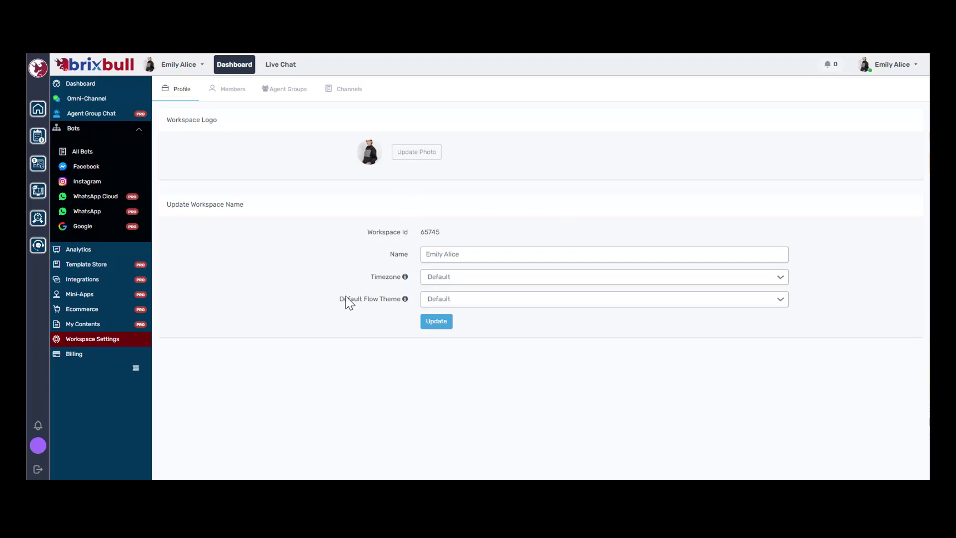
Step: Set the workspace timezone to (UTC+02:00) Helsinki and review the default flow theme options without changing the theme
click(457, 255)
click(455, 276)
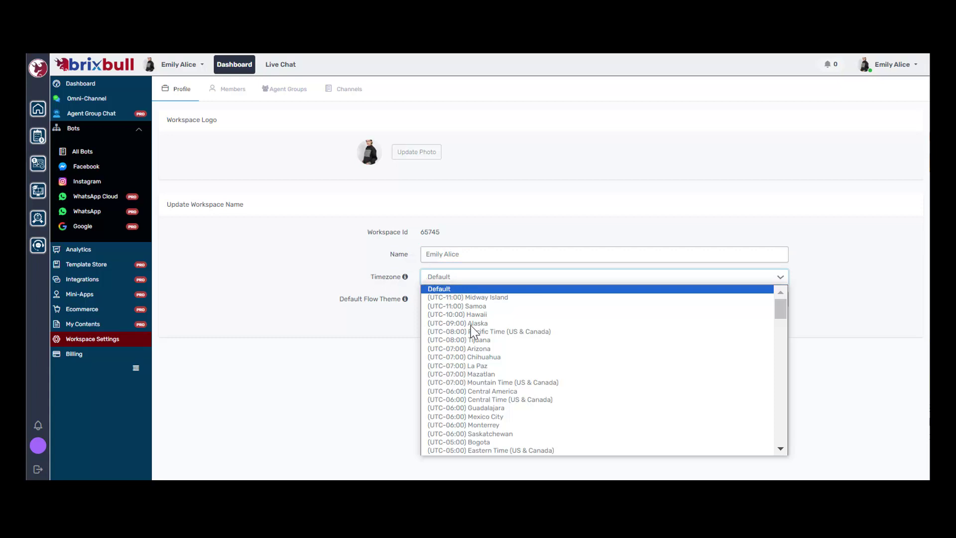
scroll(496, 345, down, 8)
scroll(492, 343, down, 5)
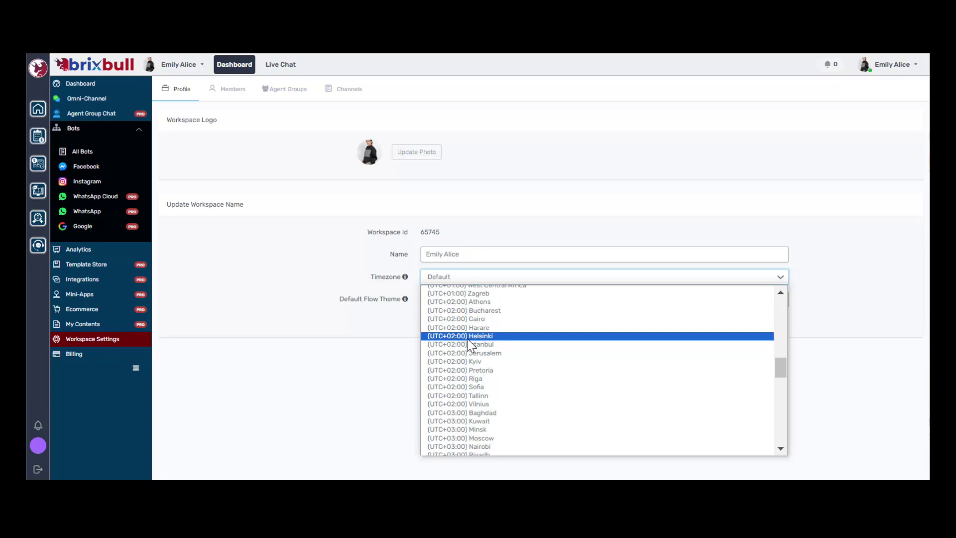
click(471, 336)
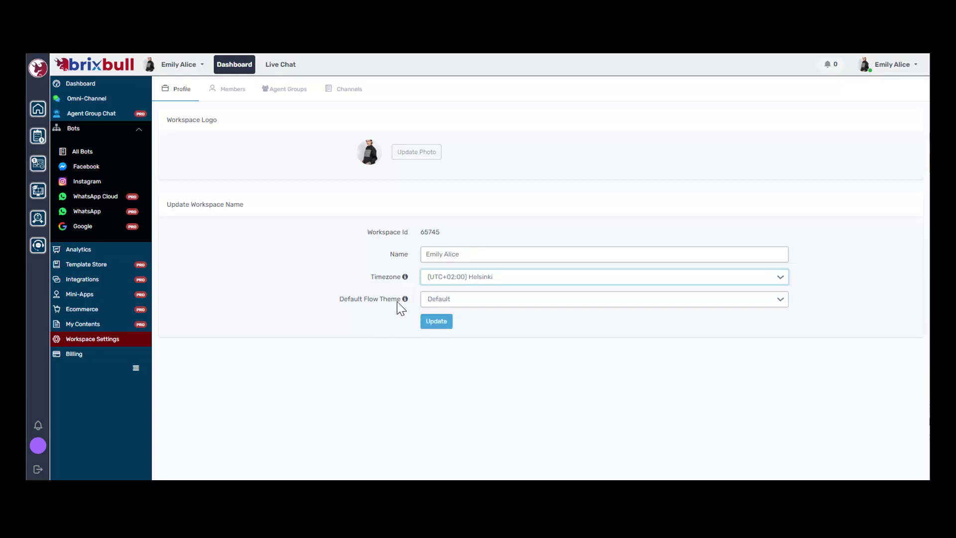
click(451, 298)
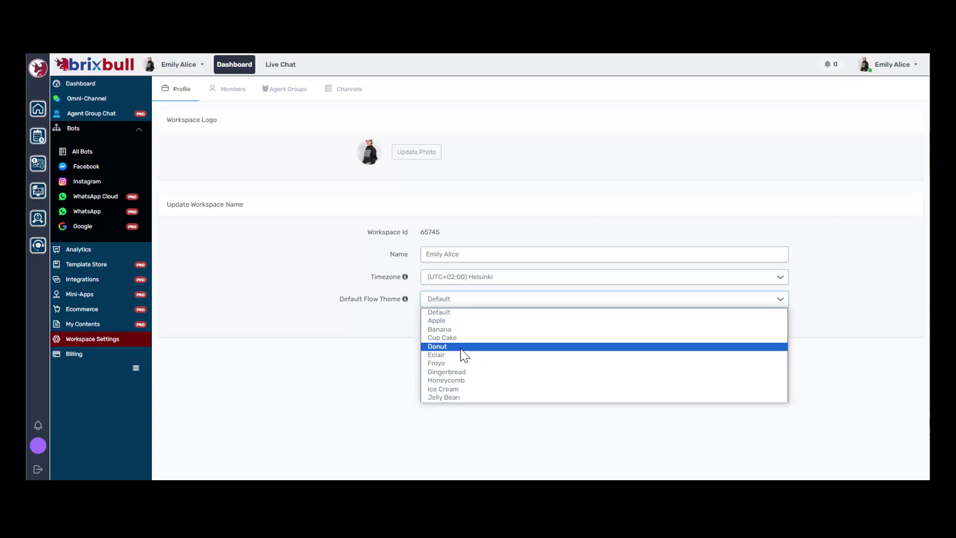
click(390, 359)
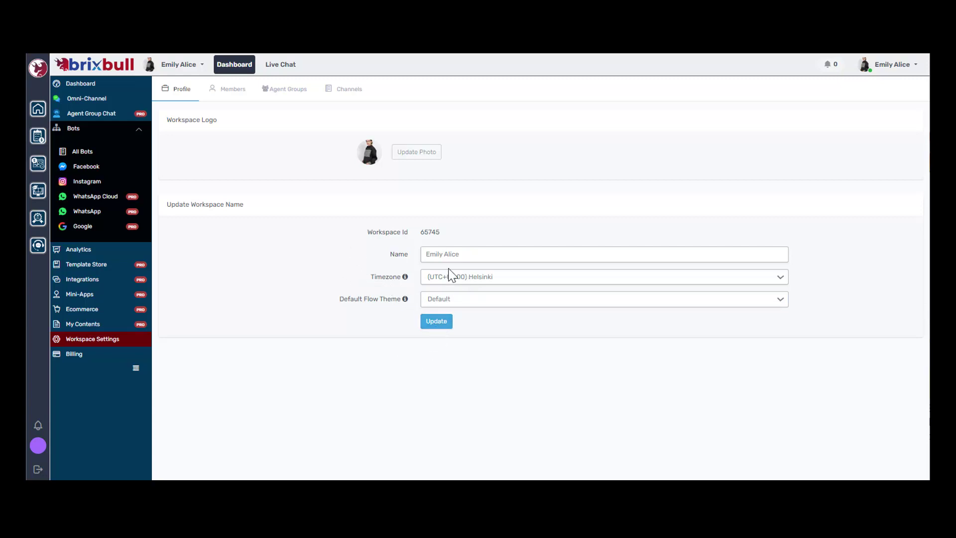
Step: Review the workspace member invitation form and its role options, and open the workspace channels settings
click(231, 92)
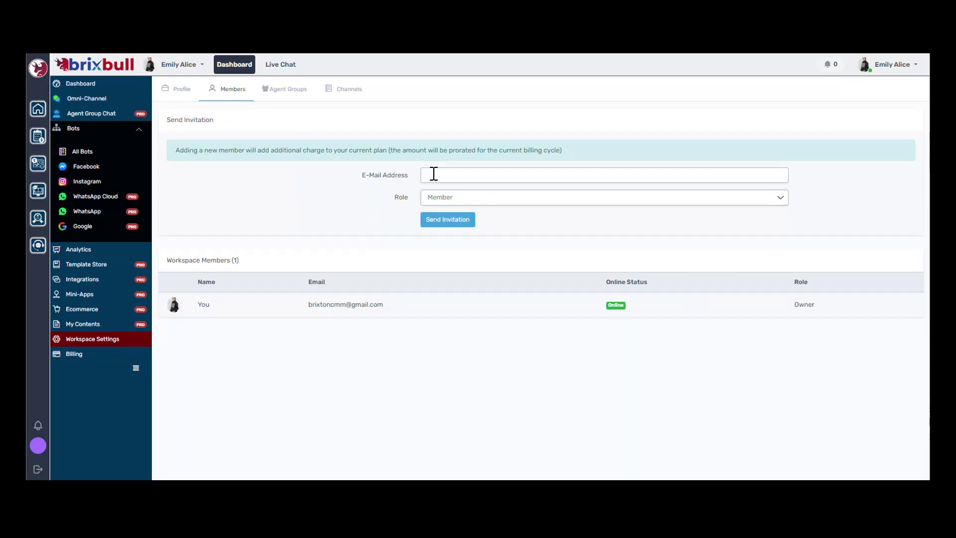
click(433, 173)
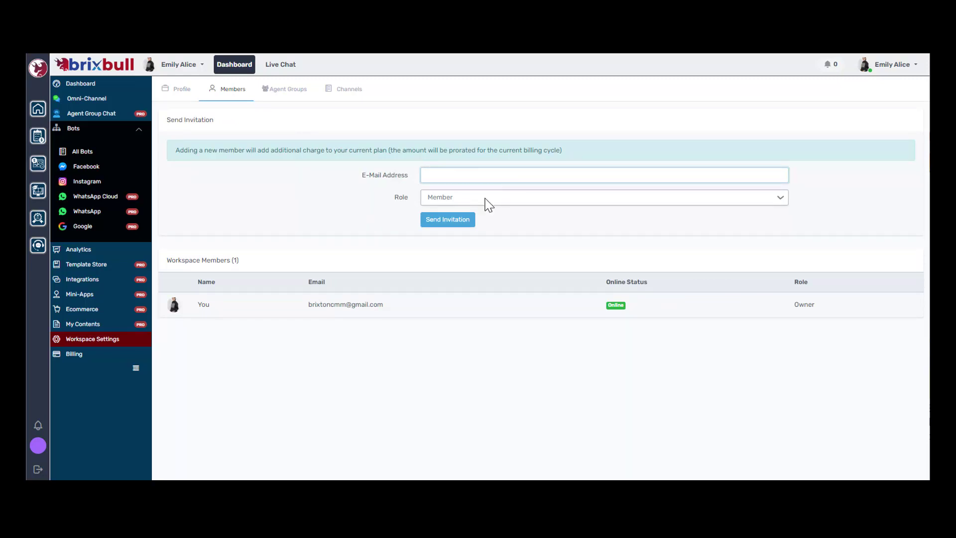
click(488, 204)
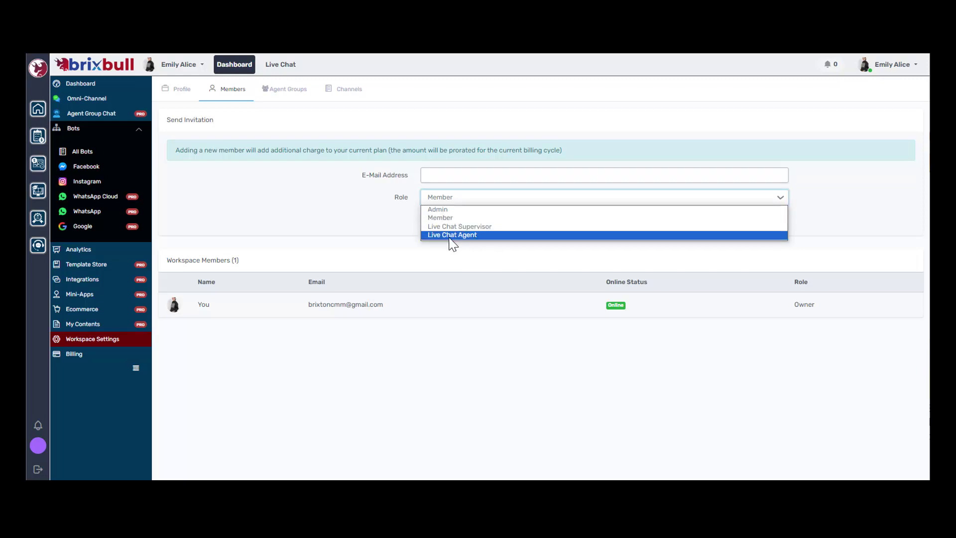
click(398, 224)
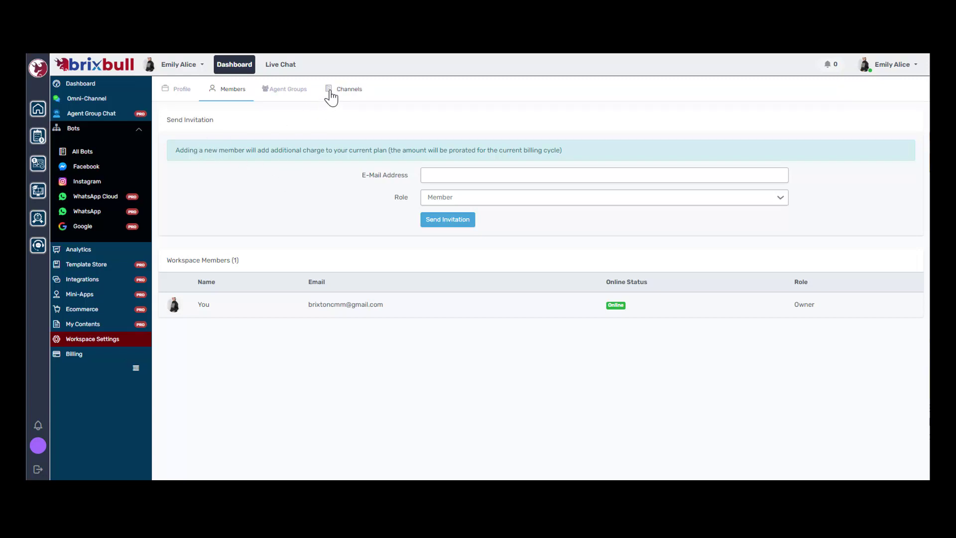
click(330, 97)
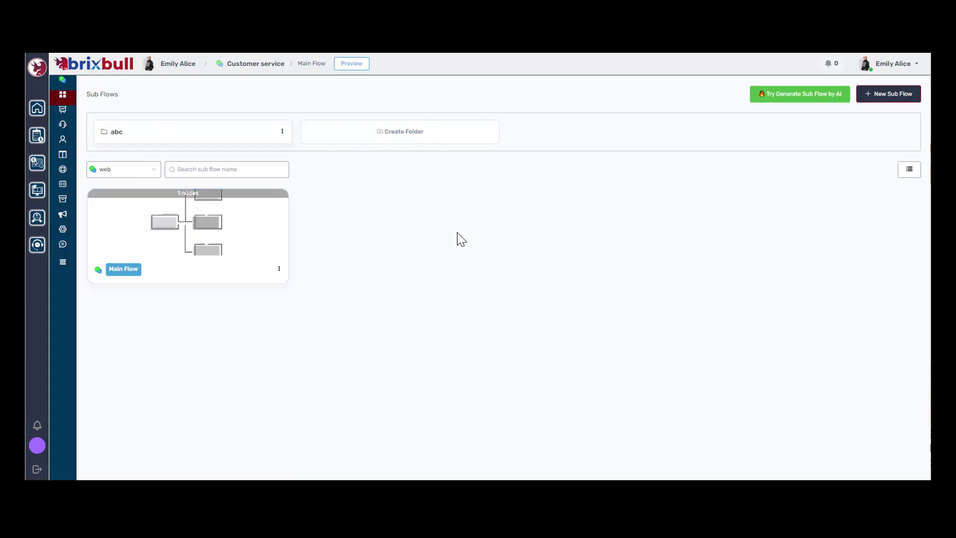
Step: Create a sub flow folder named "customer service" in the Customer service bot
click(444, 145)
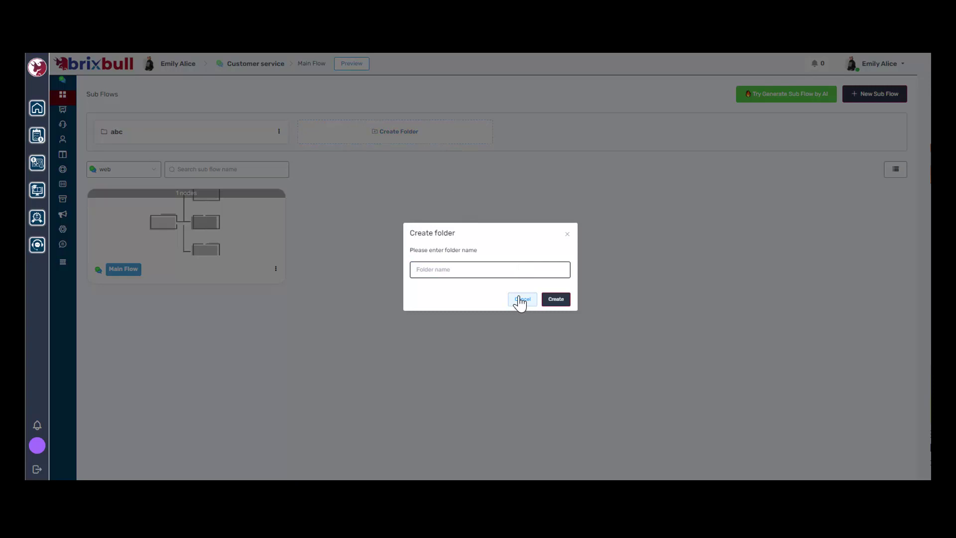
click(499, 273)
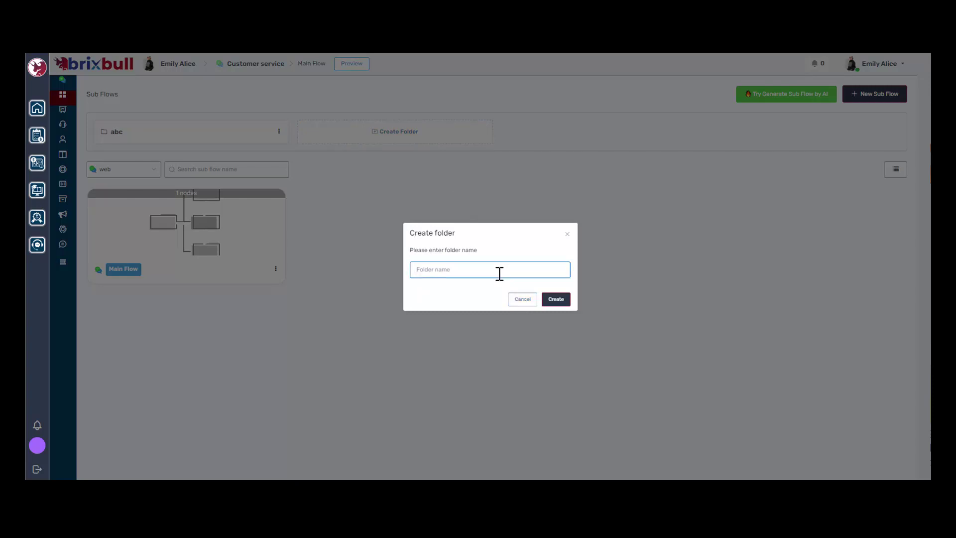
text(customer service)
click(555, 299)
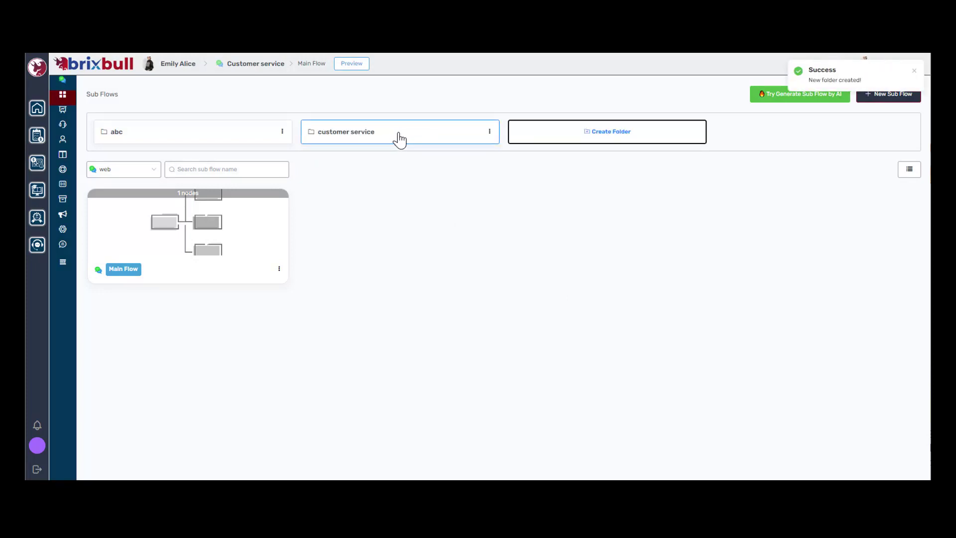
Step: View the contents of the customer service folder and the sub flow type filters, and return to the root folder
click(397, 142)
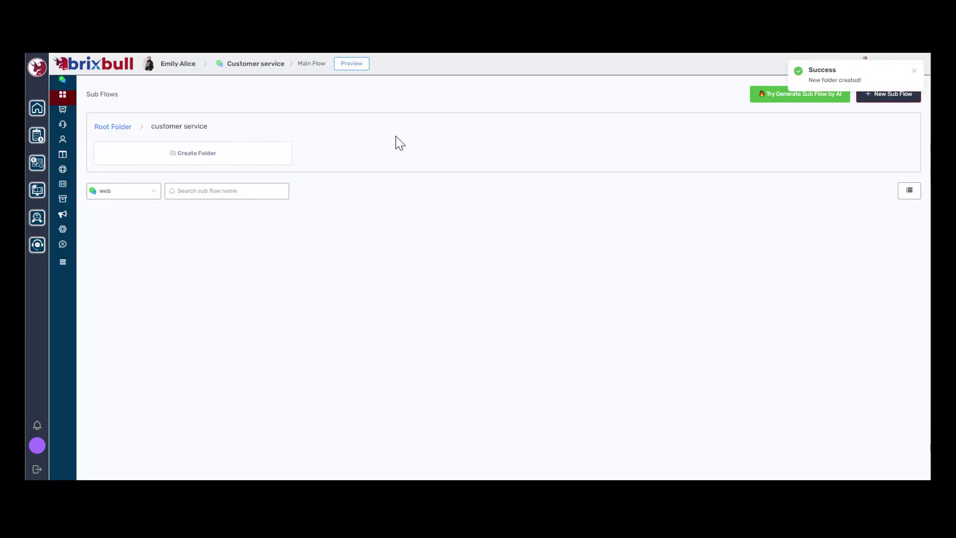
click(153, 193)
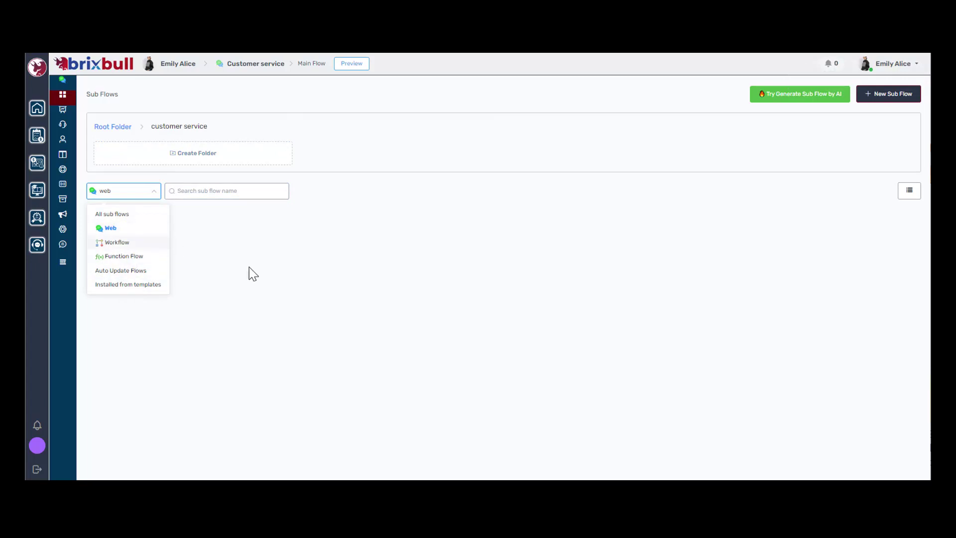
click(217, 120)
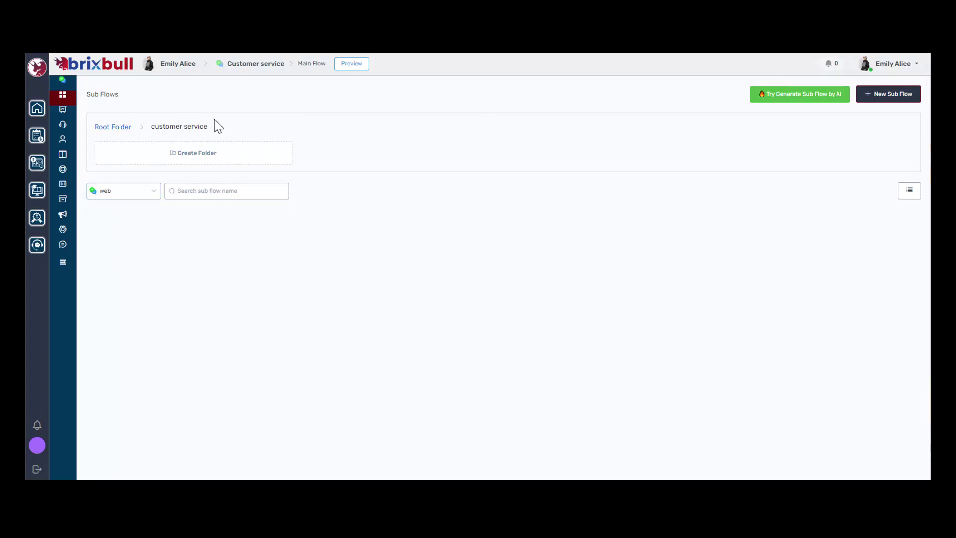
click(121, 127)
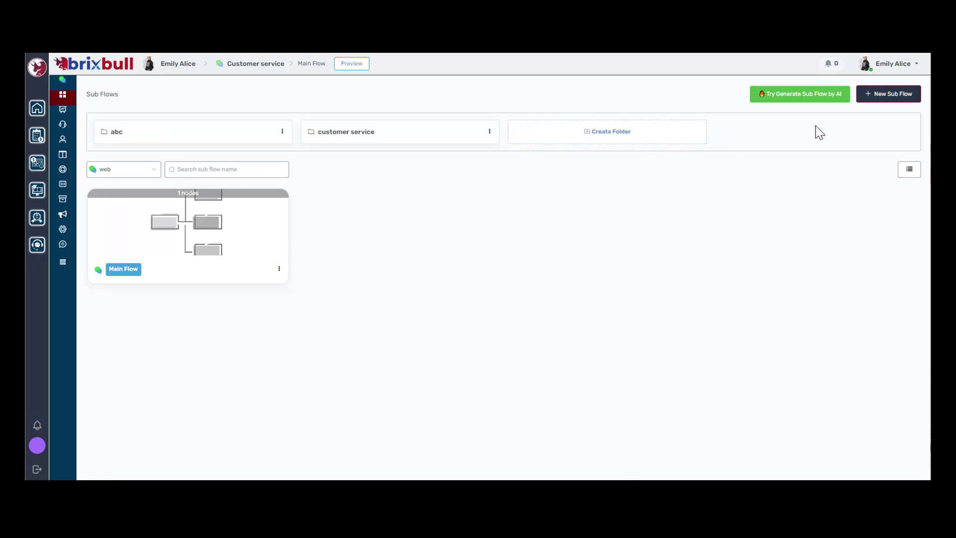
Step: Create a new sub flow of type Web named "Demo"
click(889, 100)
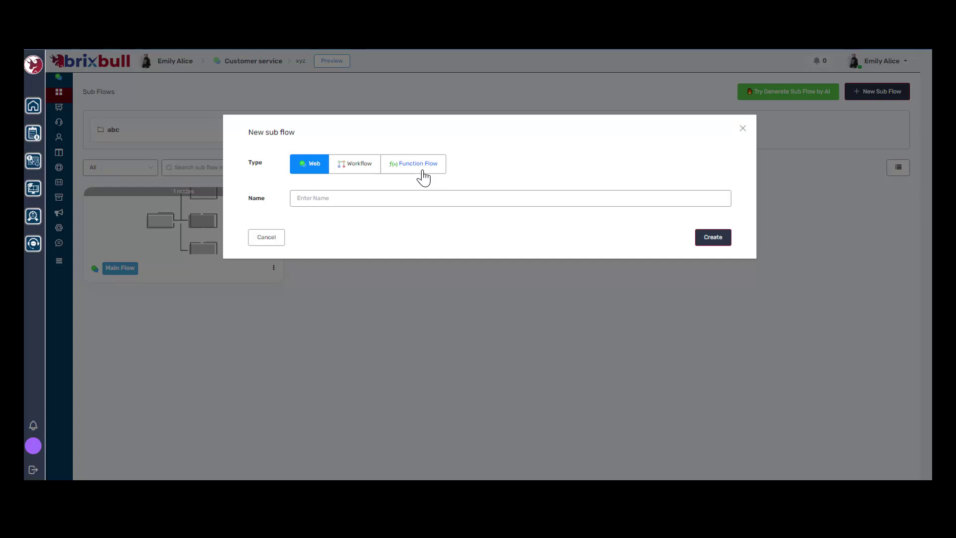
click(368, 199)
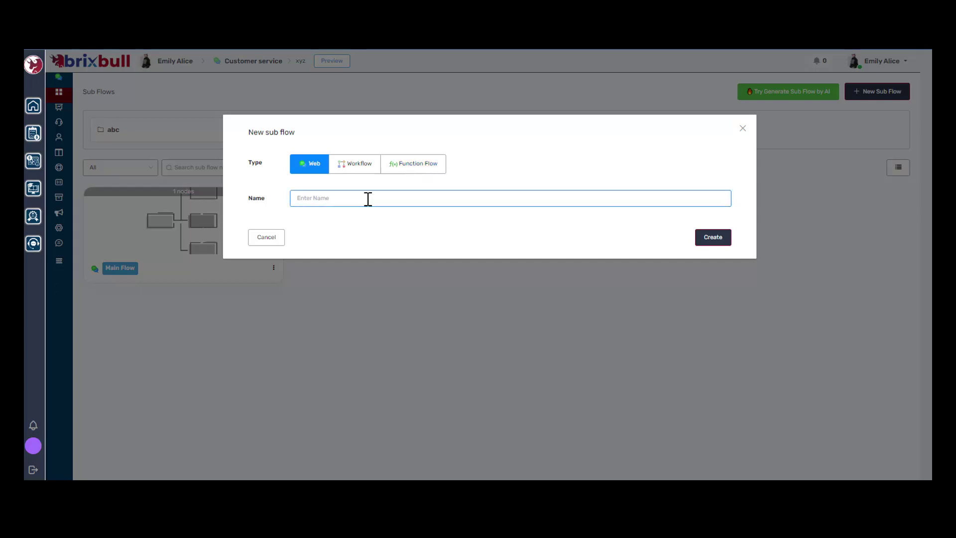
text(Demo)
click(716, 243)
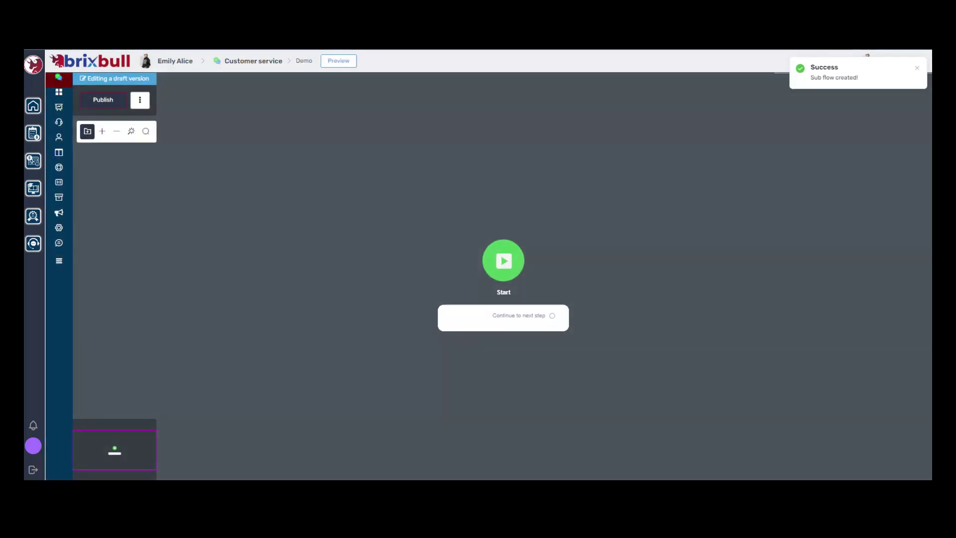
click(369, 199)
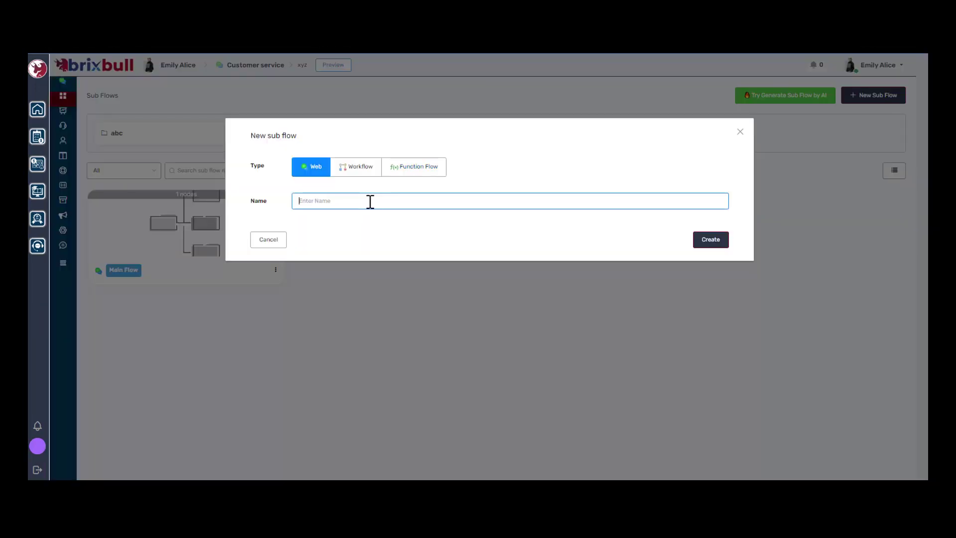
text(xyz)
click(716, 244)
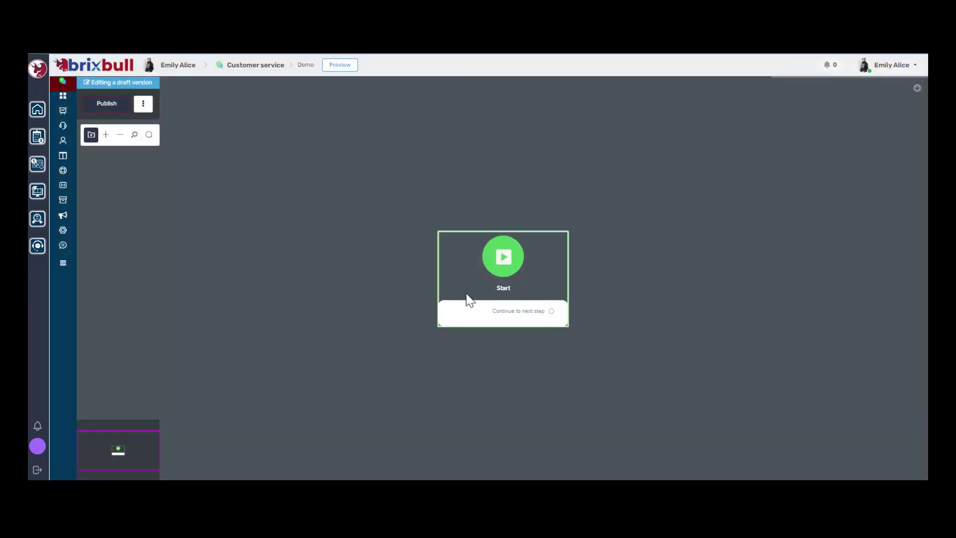
Step: Reposition the Start node on the canvas and connect a new Send Message step to its next-step output
drag(468, 301, 447, 291)
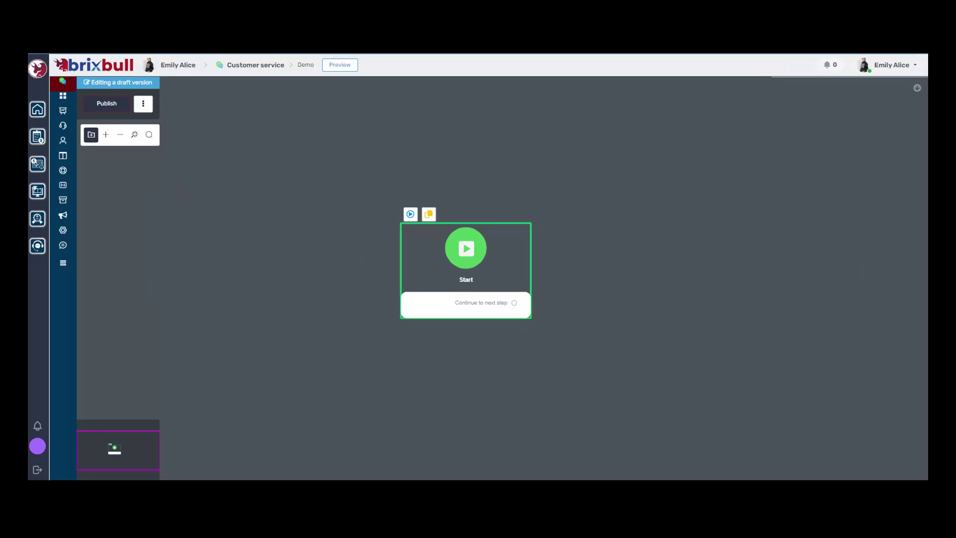
drag(514, 302, 666, 169)
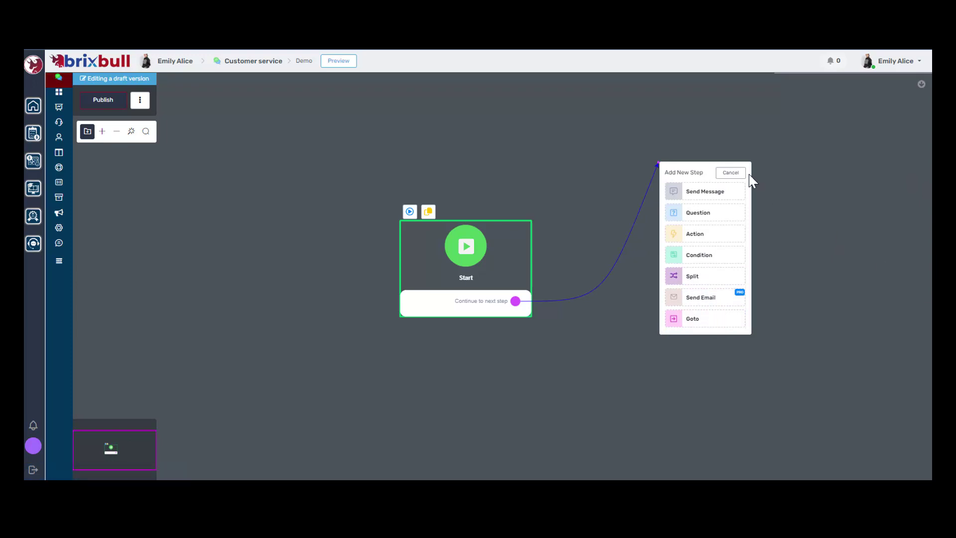
click(732, 191)
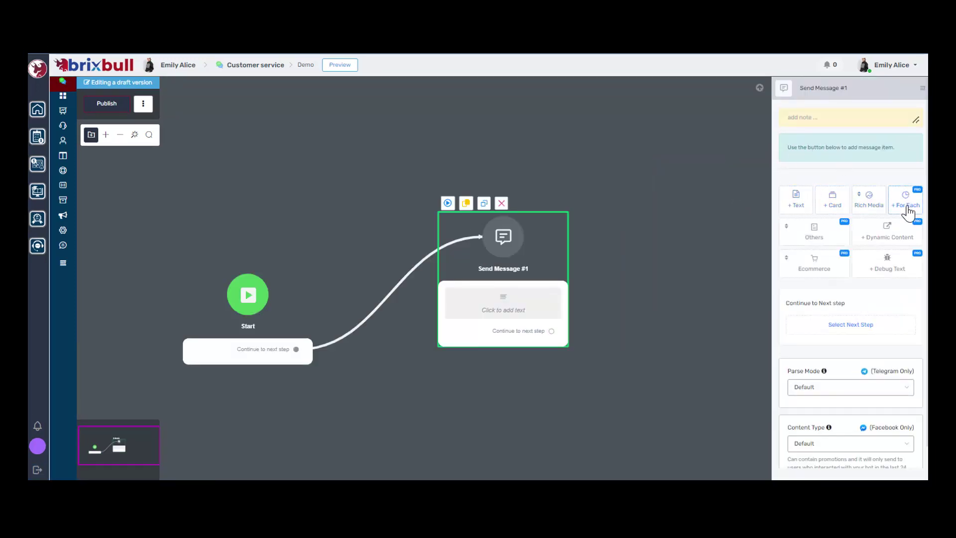
Step: Add a Typing item to the Send Message step and change its mode to Waiting
click(837, 222)
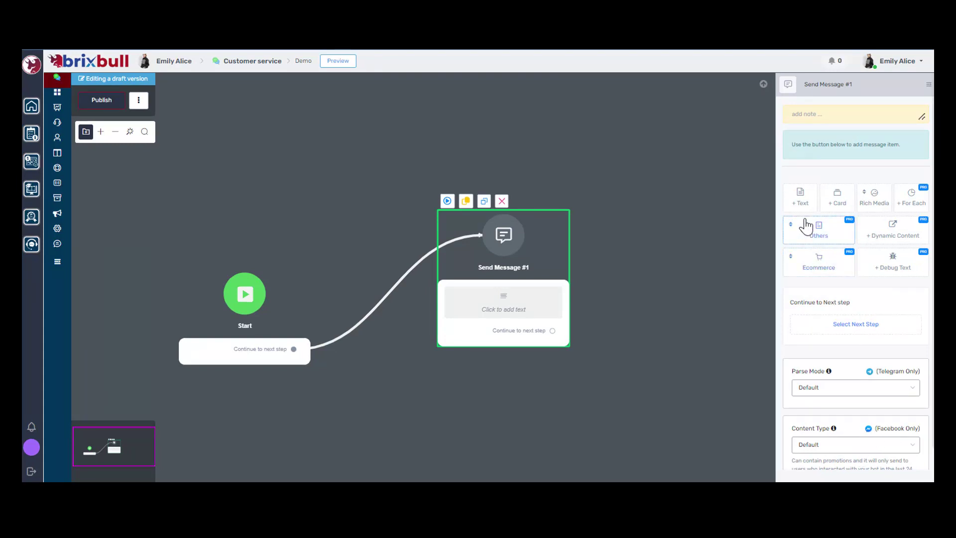
mouse_move(879, 210)
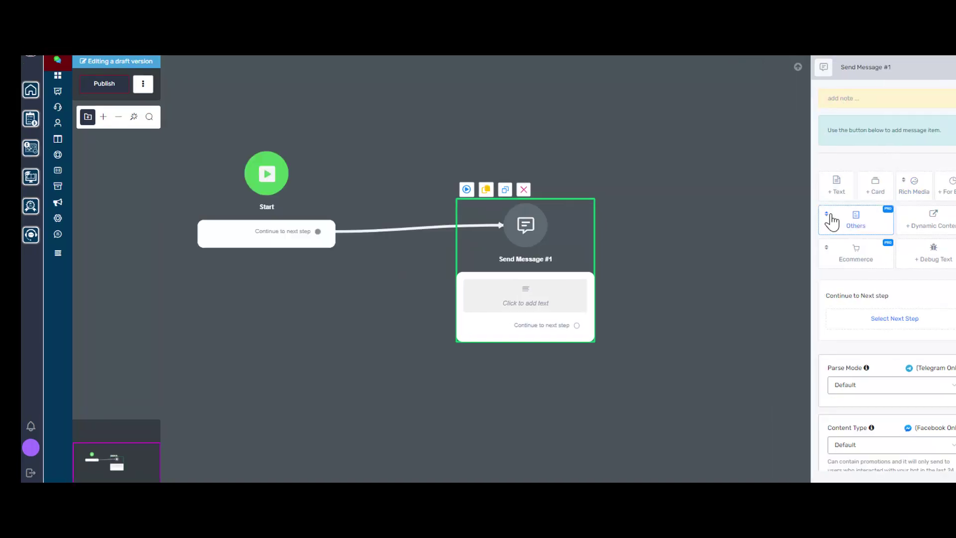
mouse_move(831, 219)
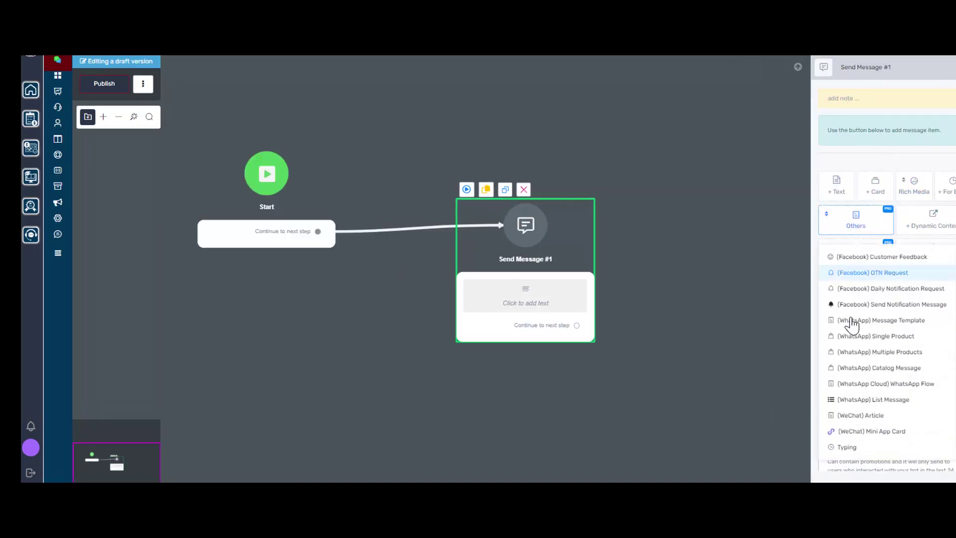
click(857, 449)
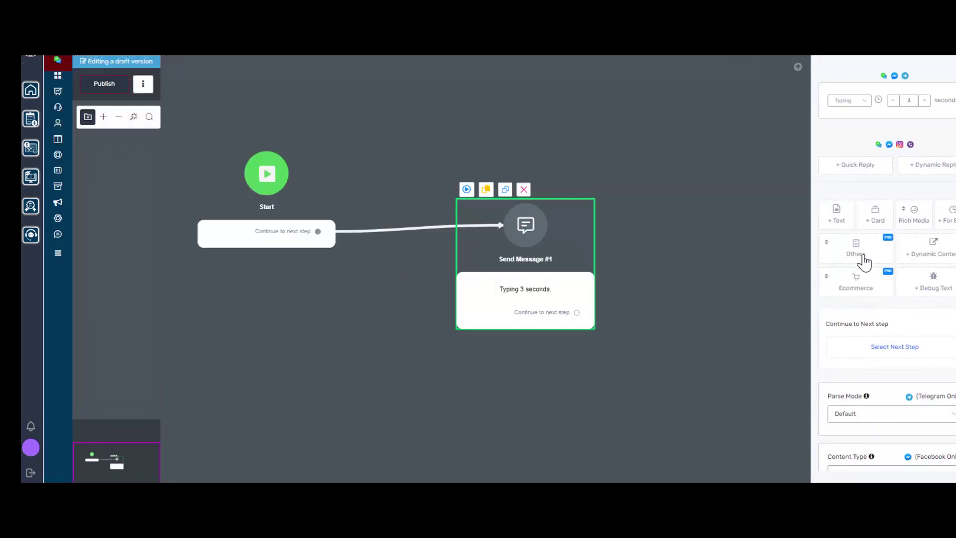
click(867, 102)
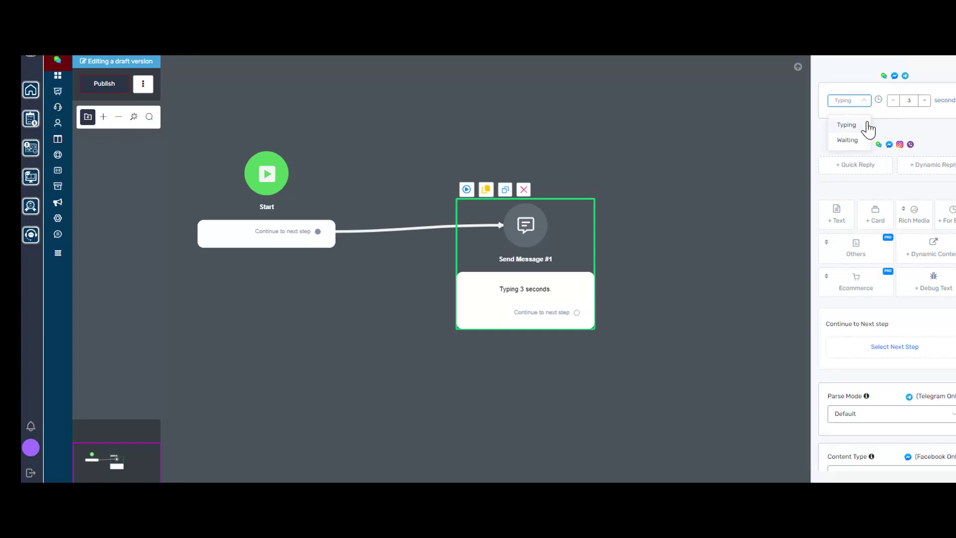
click(862, 141)
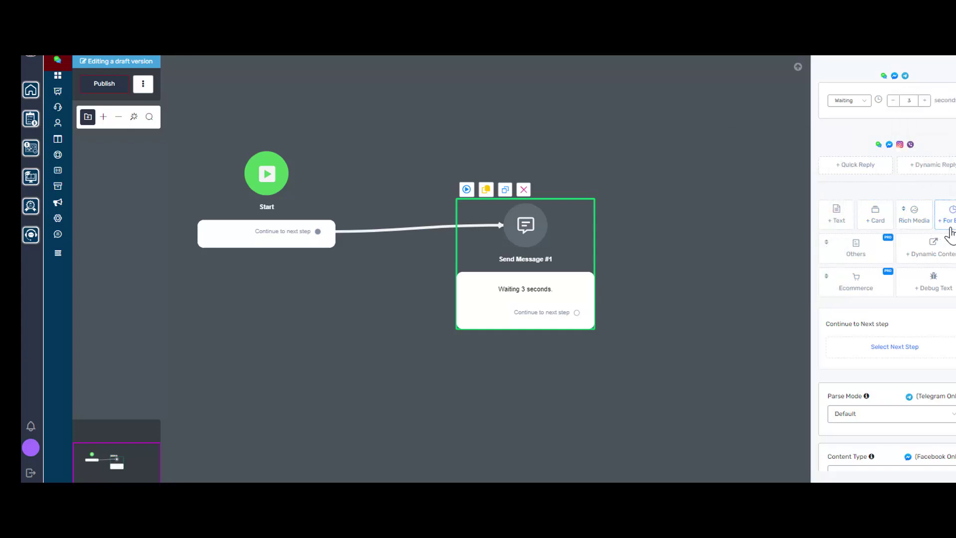
Step: Review the Facebook, WhatsApp and WeChat message items available for the Send Message step
mouse_move(949, 228)
click(829, 244)
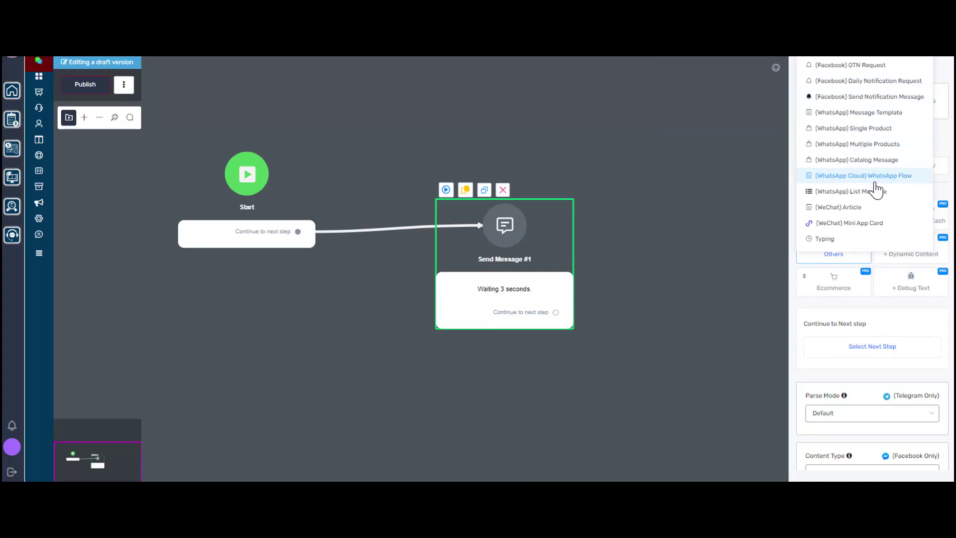
click(811, 282)
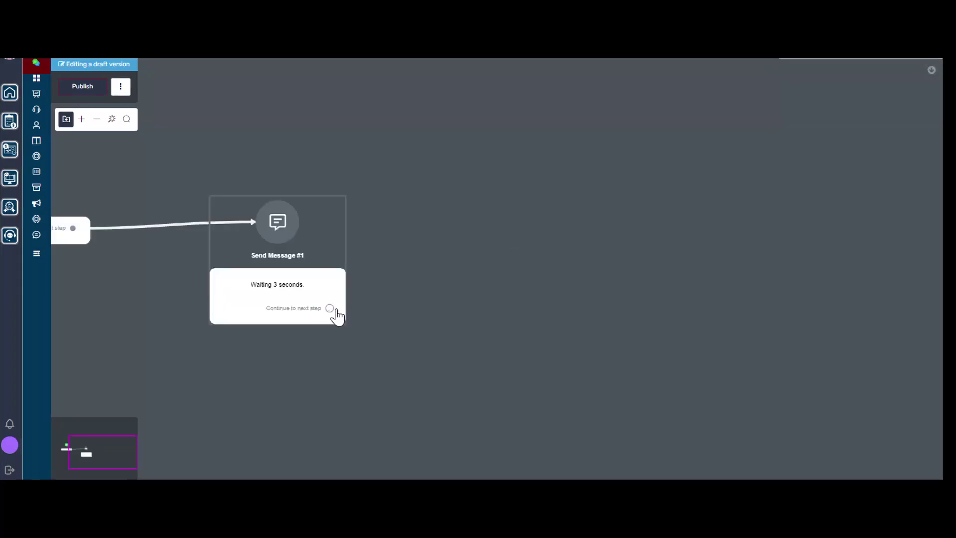
Step: Connect a new Question step to the Send Message step's next-step output and review its question types
drag(329, 309, 409, 236)
click(457, 286)
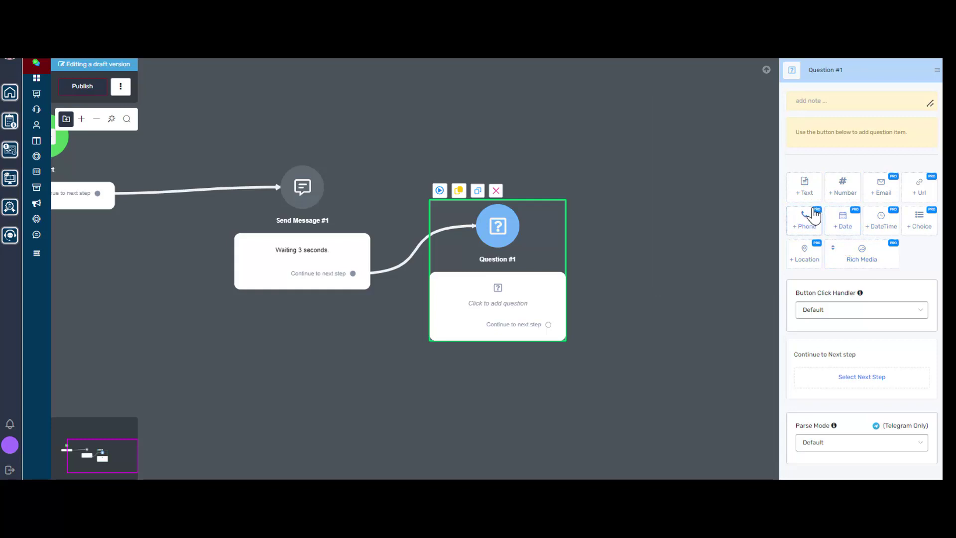
mouse_move(849, 204)
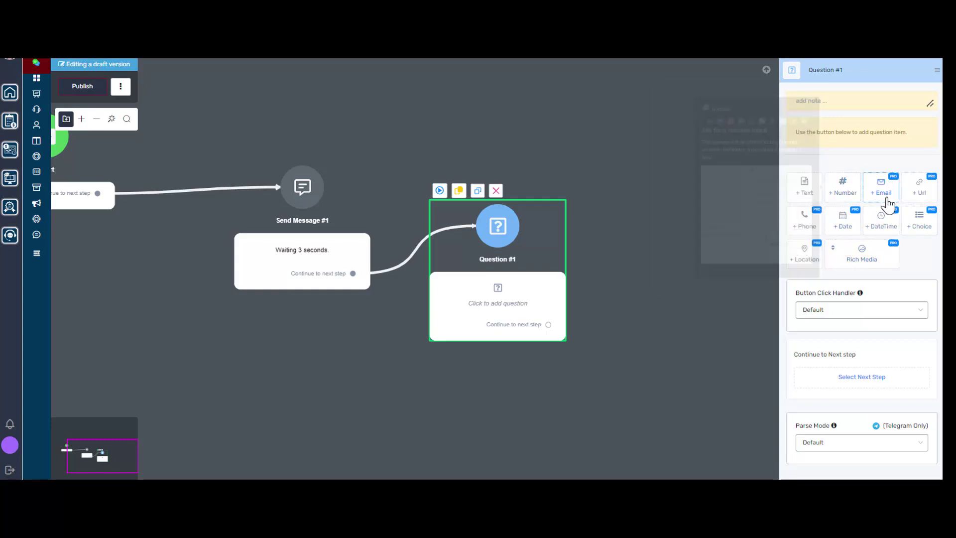
Step: Add a Text item to the Question step and review its button text and response-saving settings
mouse_move(919, 189)
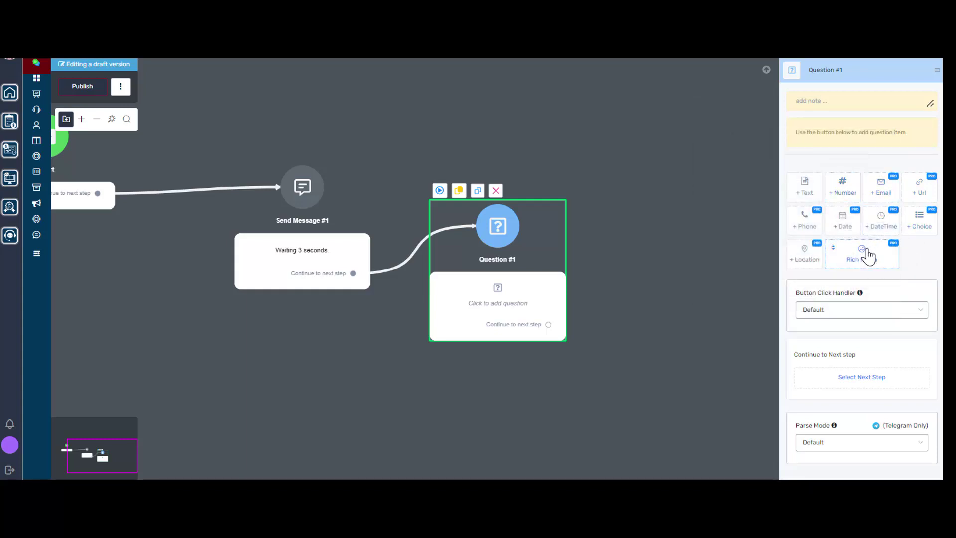
click(804, 187)
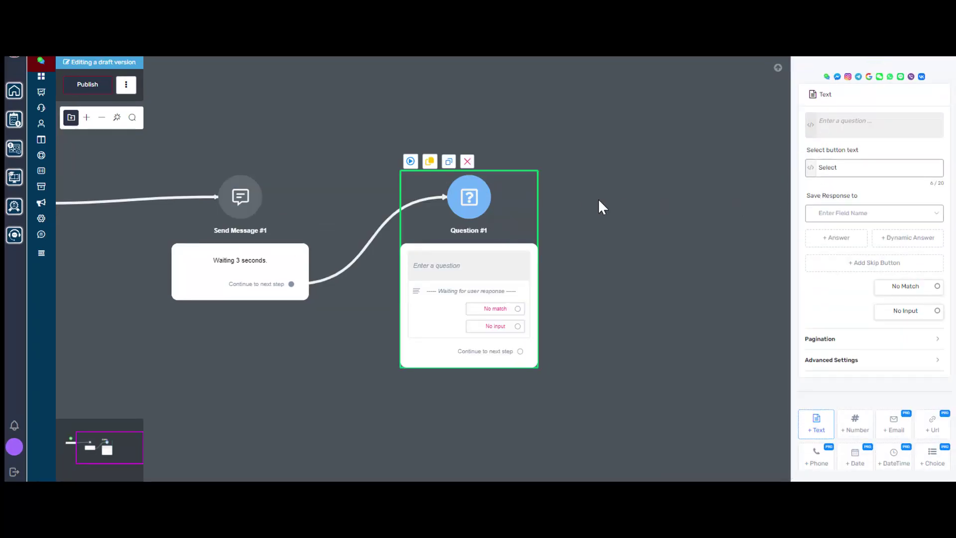
click(866, 167)
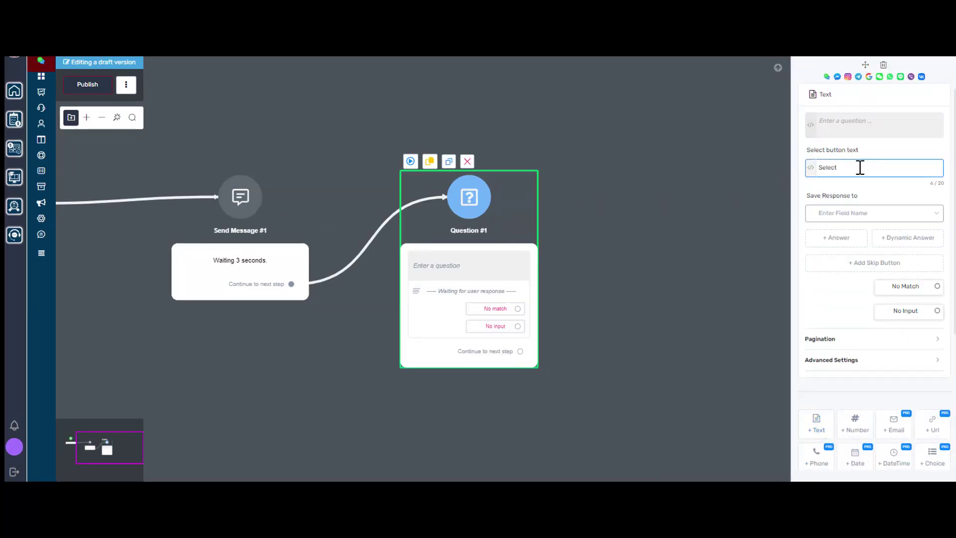
click(832, 215)
click(864, 214)
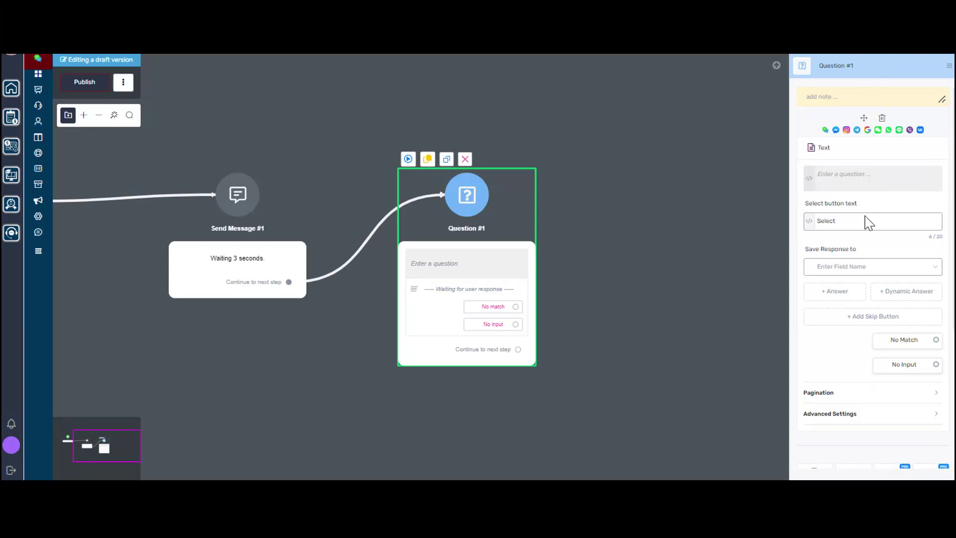
Step: Set the Text question to save its response to a custom user field named demo
click(853, 268)
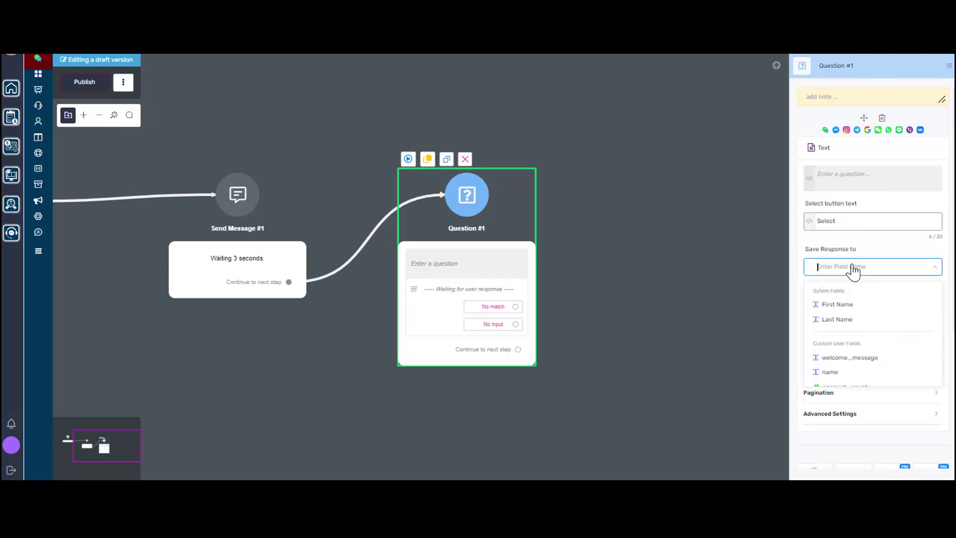
text(demo)
click(857, 292)
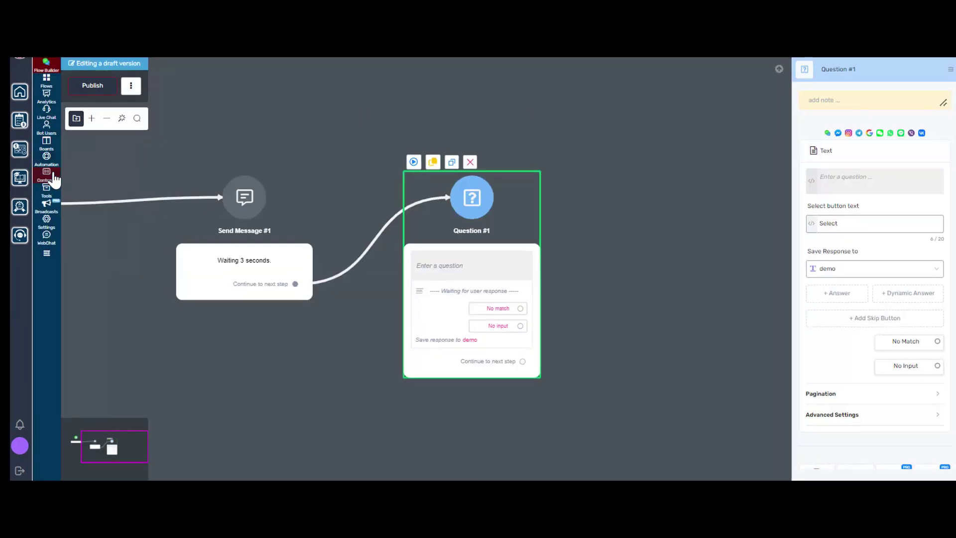
Step: View the list of user fields and the form for creating a new user field
click(52, 180)
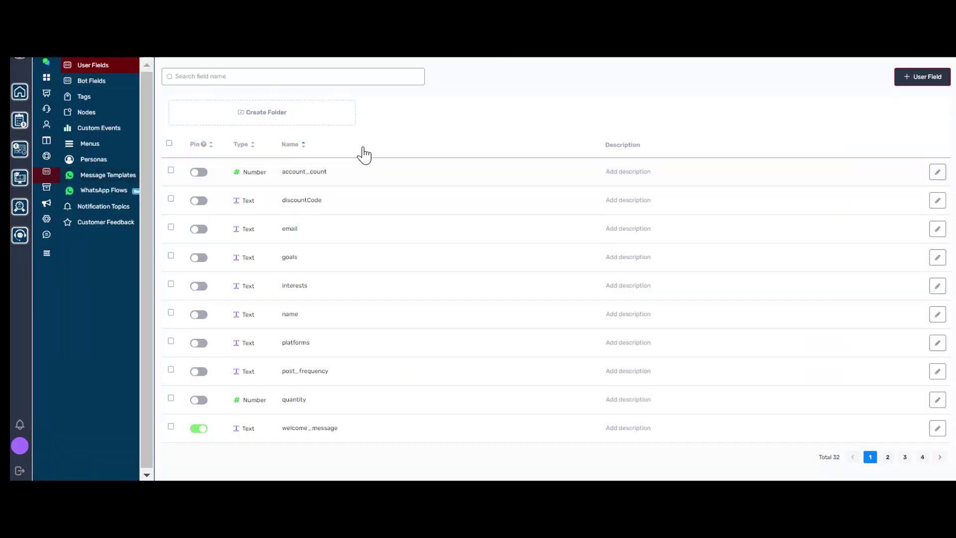
click(917, 80)
click(600, 125)
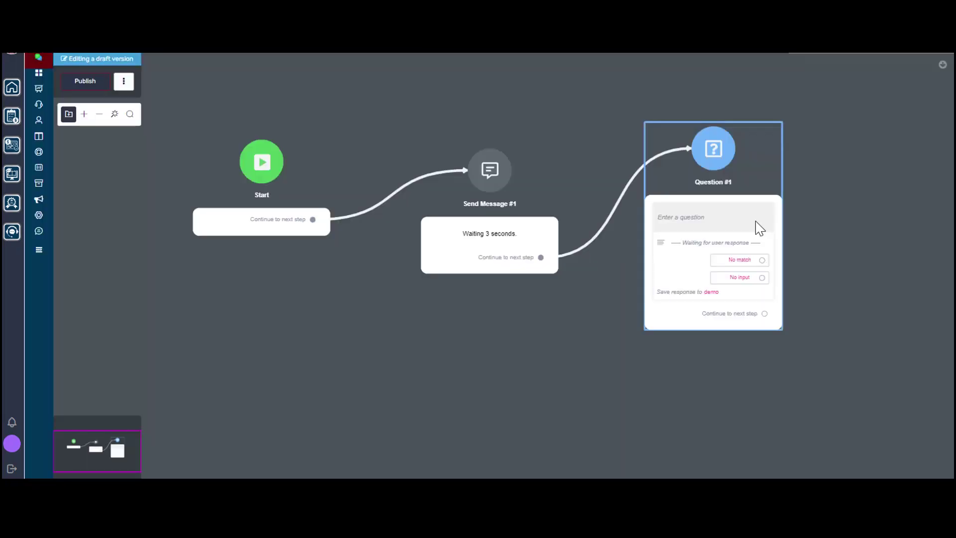
Step: Reselect demo as the Question step's response field and review the time units for the no-input expiry
click(759, 228)
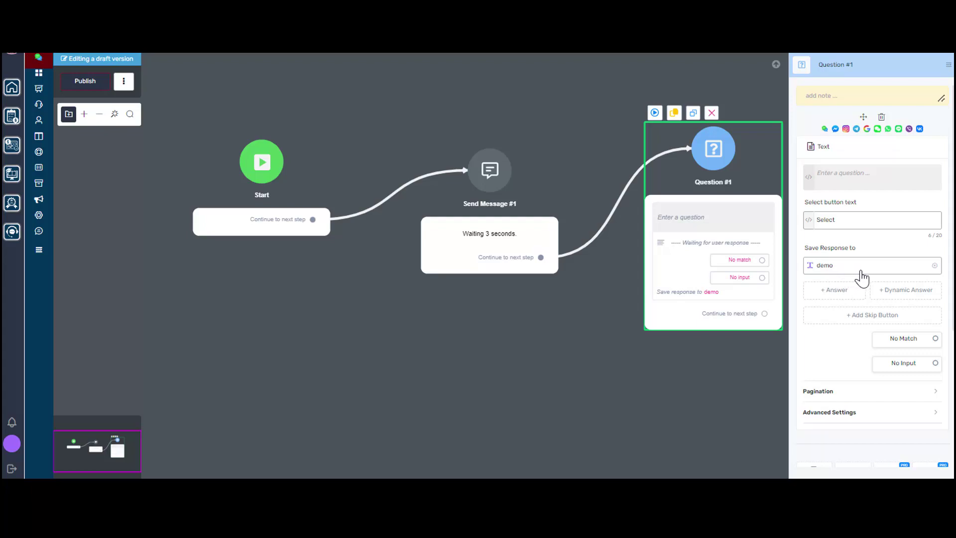
click(830, 270)
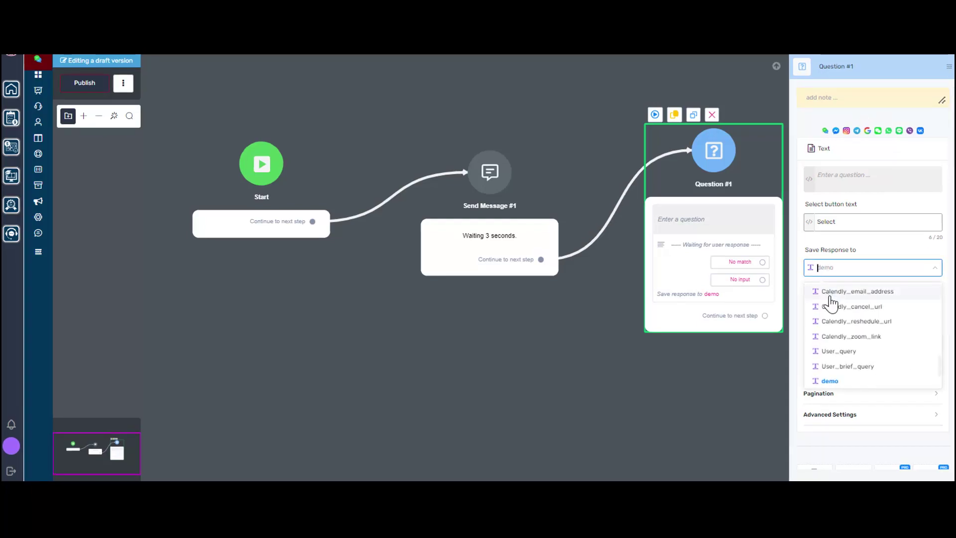
click(841, 380)
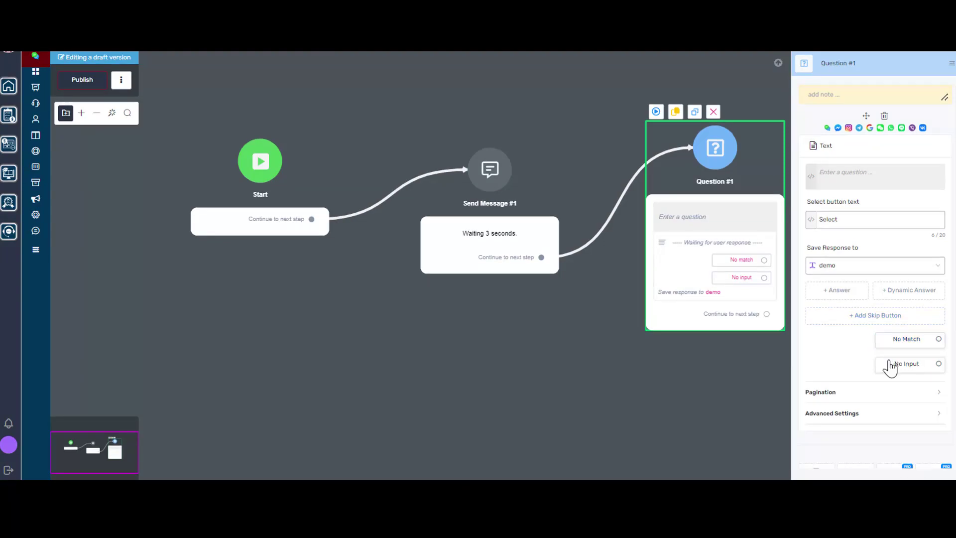
click(906, 374)
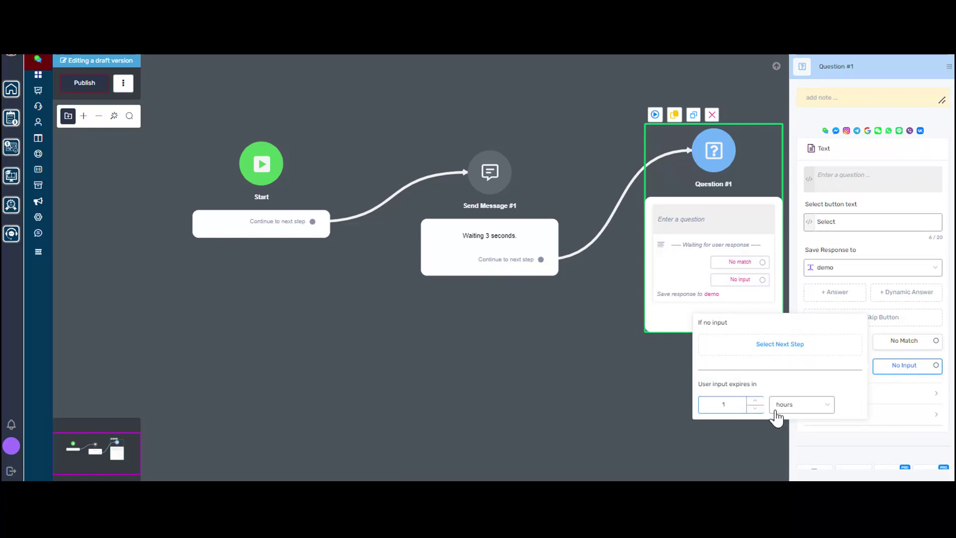
click(790, 407)
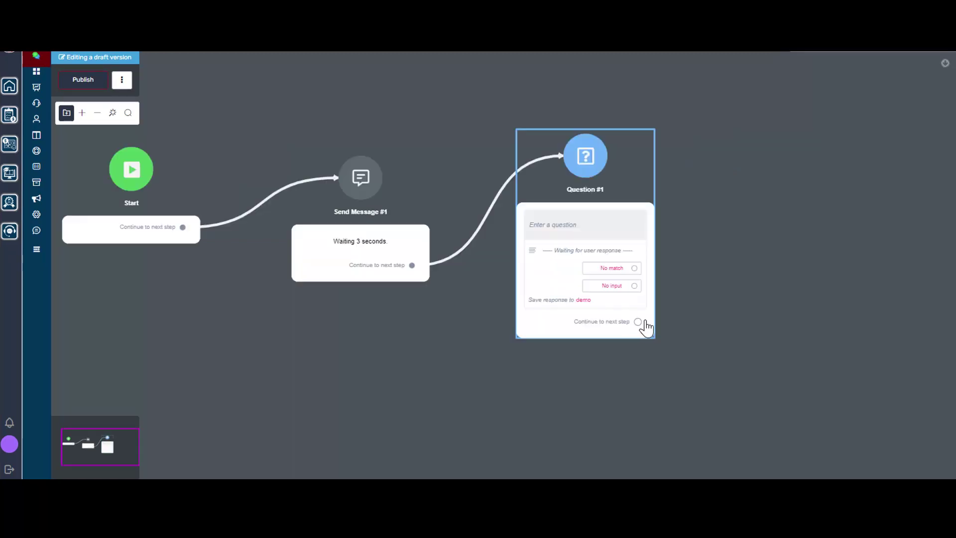
Step: Connect a new Send Message step after the Question step and a new Action step after that message
drag(638, 321, 762, 213)
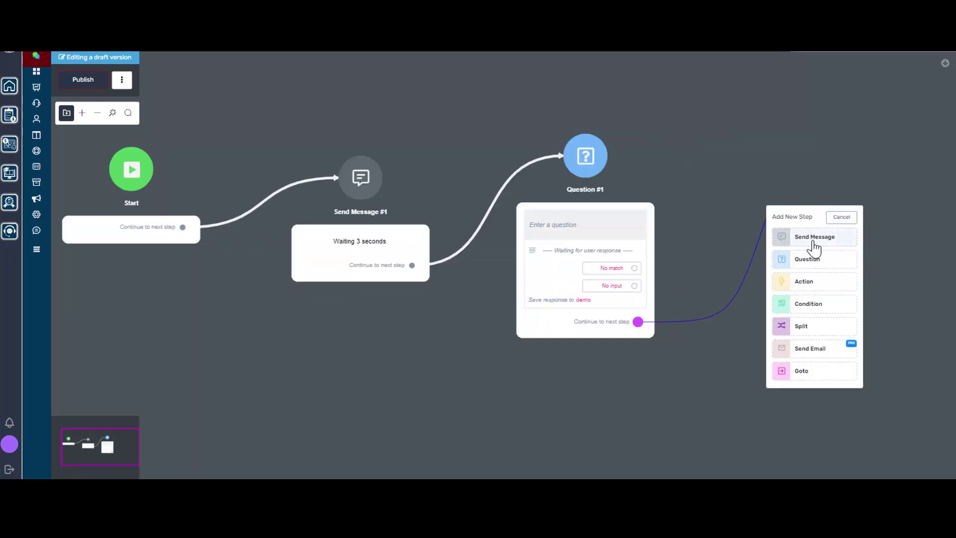
click(814, 244)
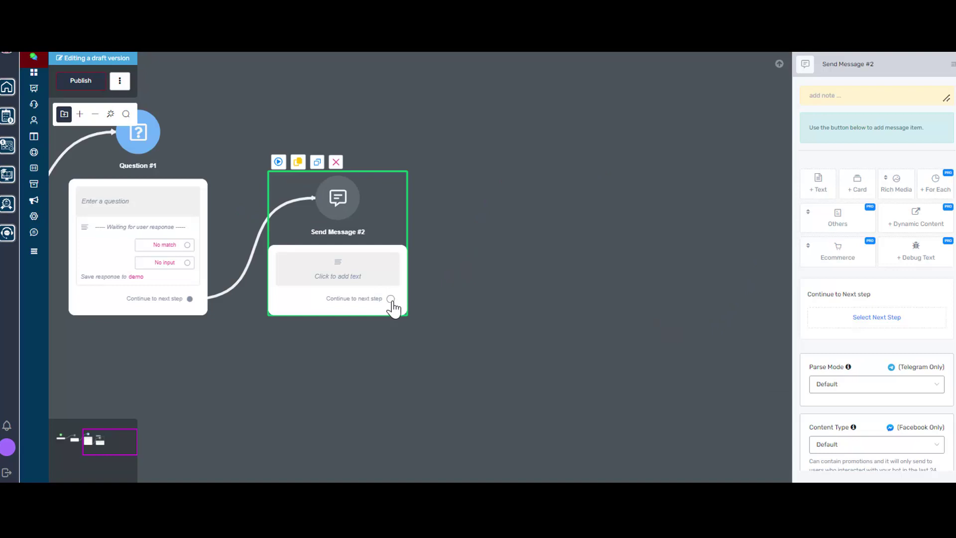
drag(391, 299, 510, 202)
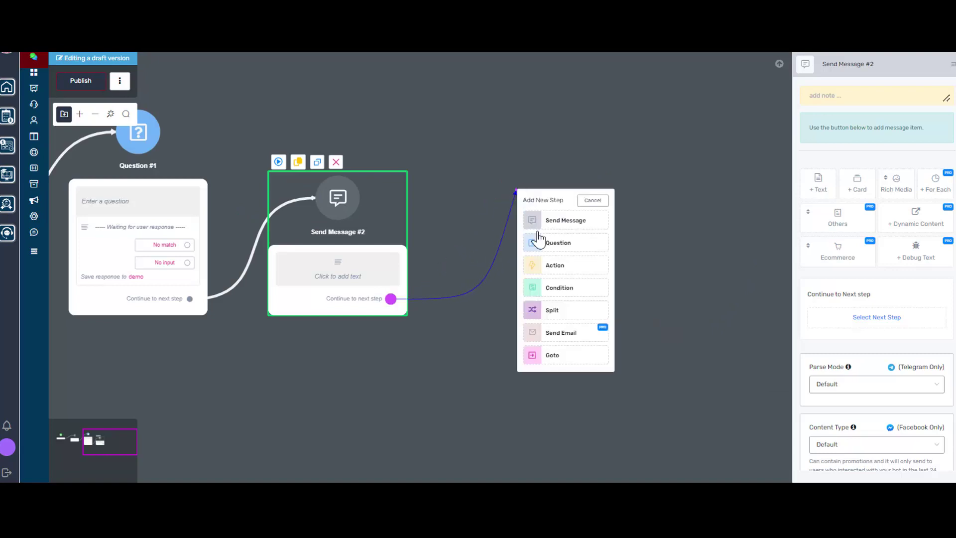
click(566, 266)
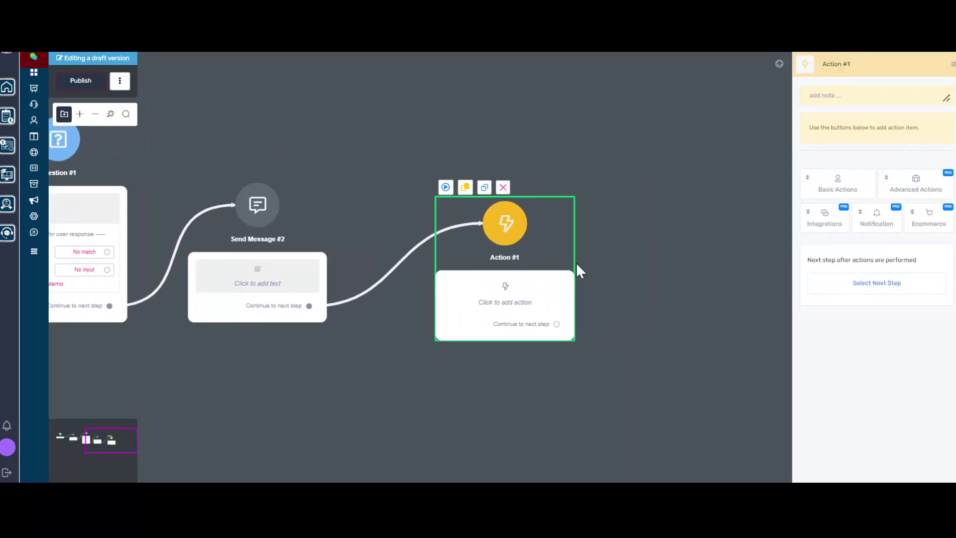
Step: Review the basic actions available for the Action step and add the Webchat Close Popup Window advanced action
click(837, 186)
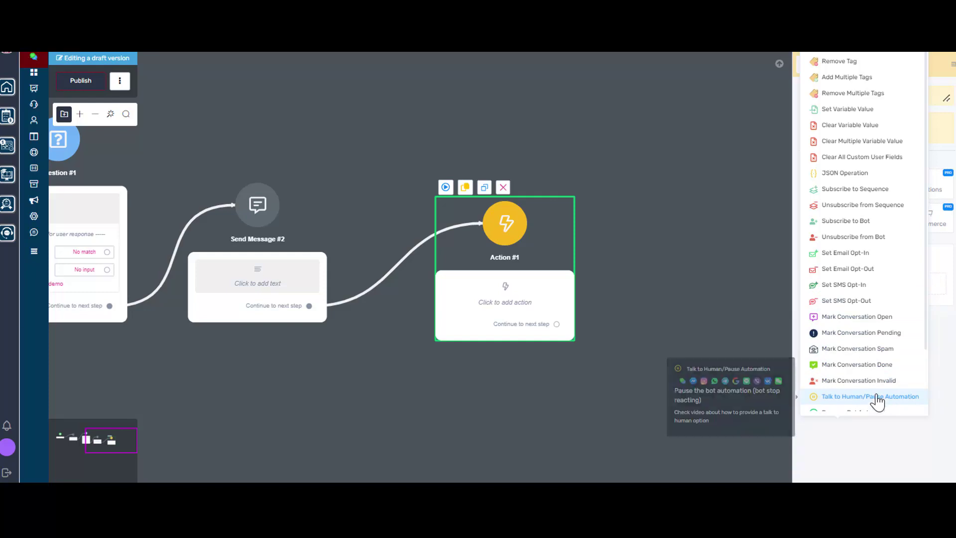
scroll(880, 391, down, 2)
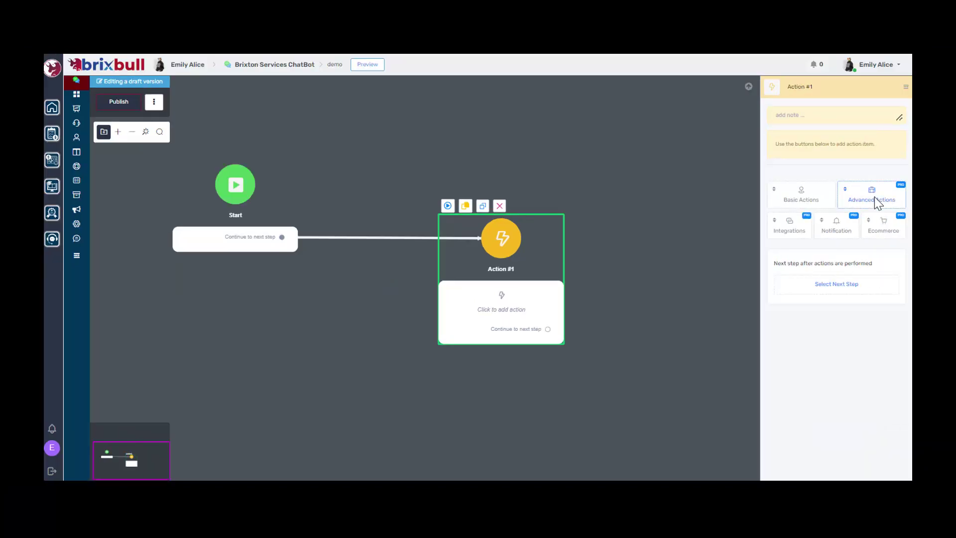
click(915, 185)
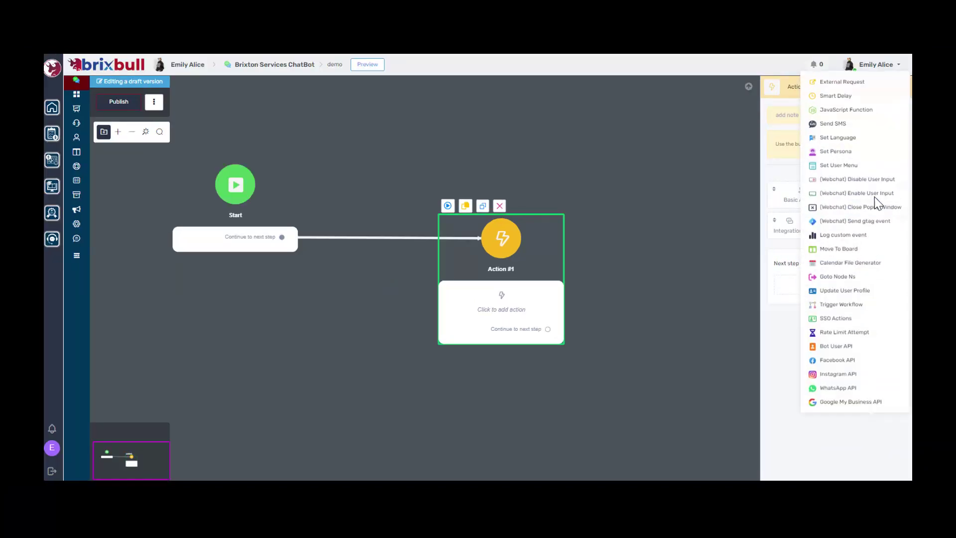
click(914, 191)
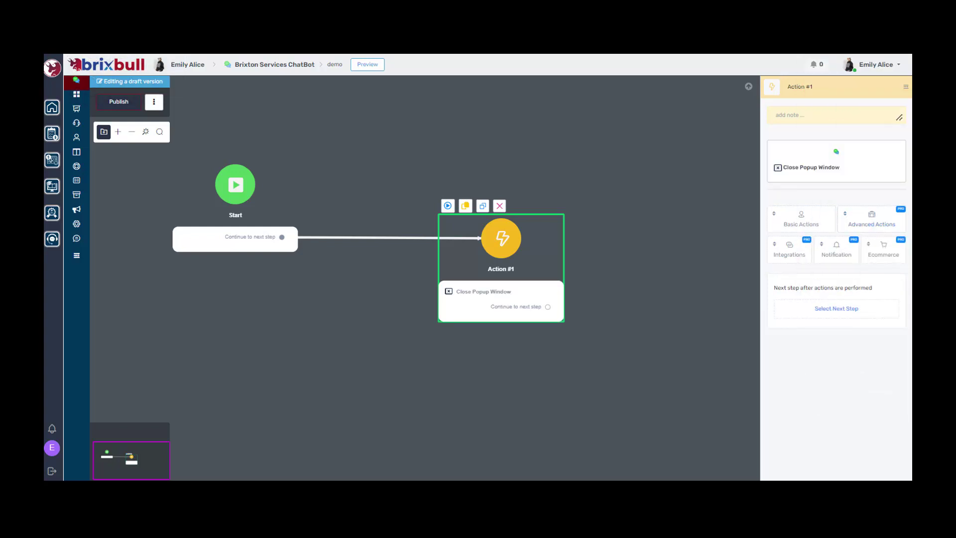
Step: Add External Request and Smart Delay actions to the Action step
click(886, 220)
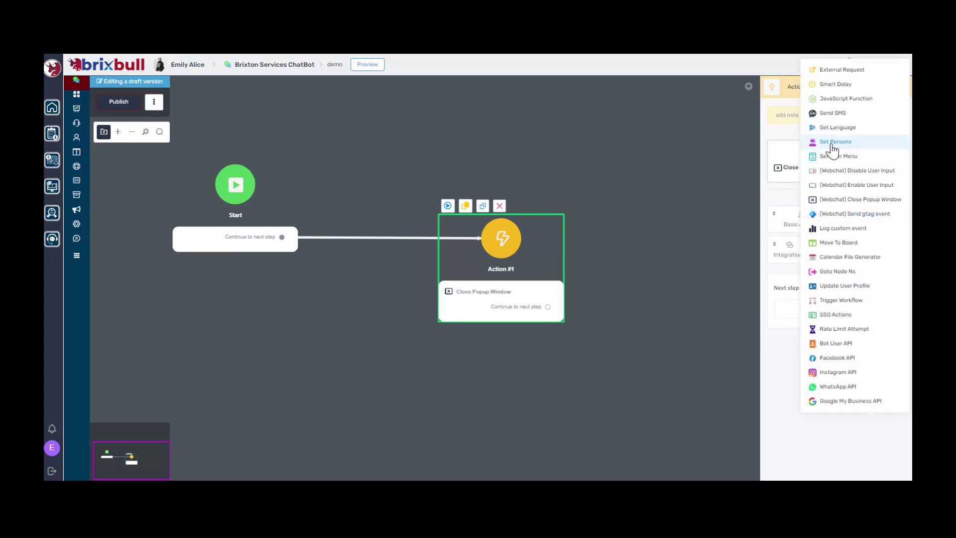
mouse_move(838, 80)
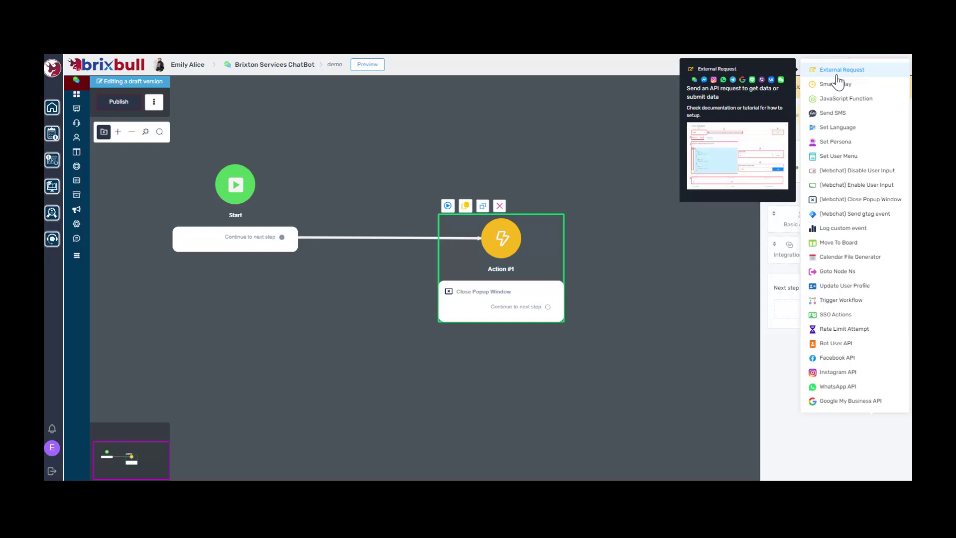
click(862, 79)
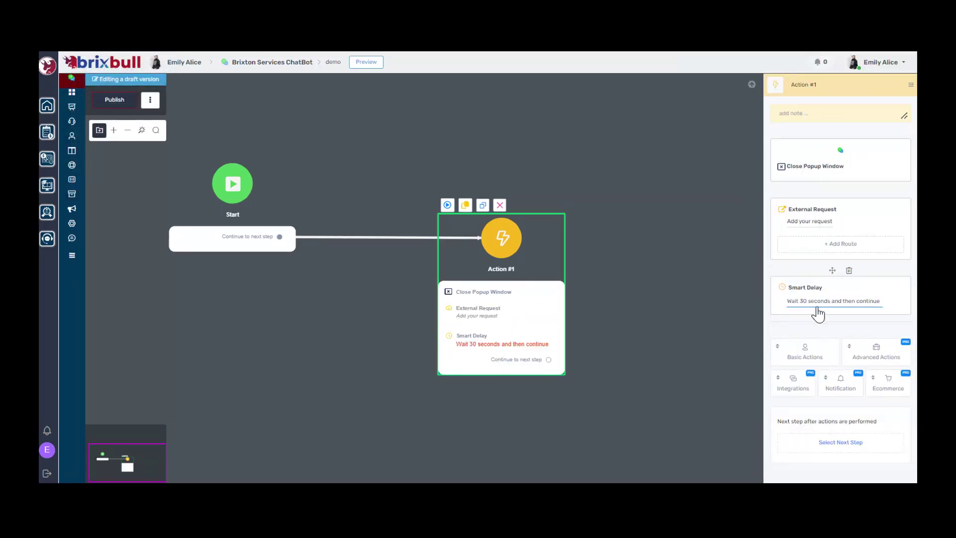
Step: Review the Smart Delay's duration units and continue time limit options, and leave its settings without saving
click(844, 301)
click(382, 179)
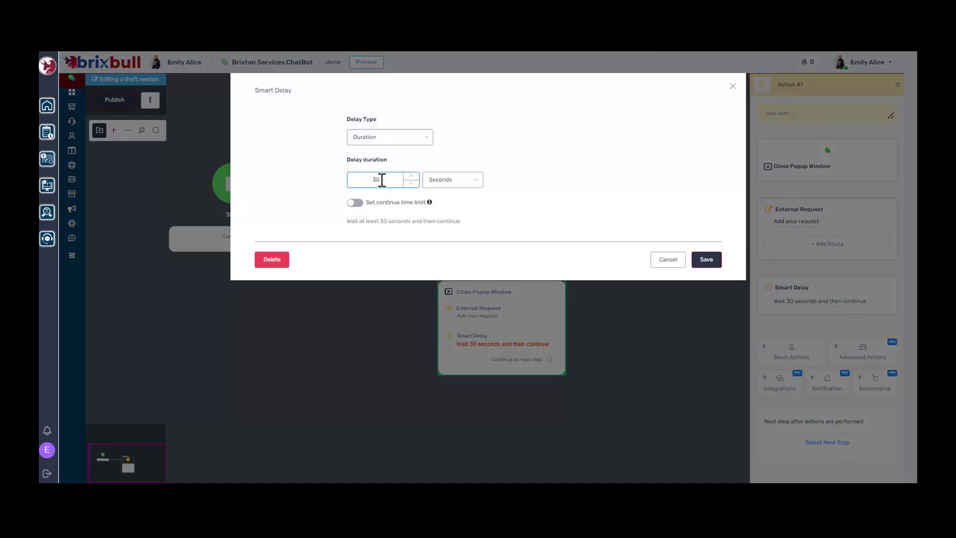
click(445, 184)
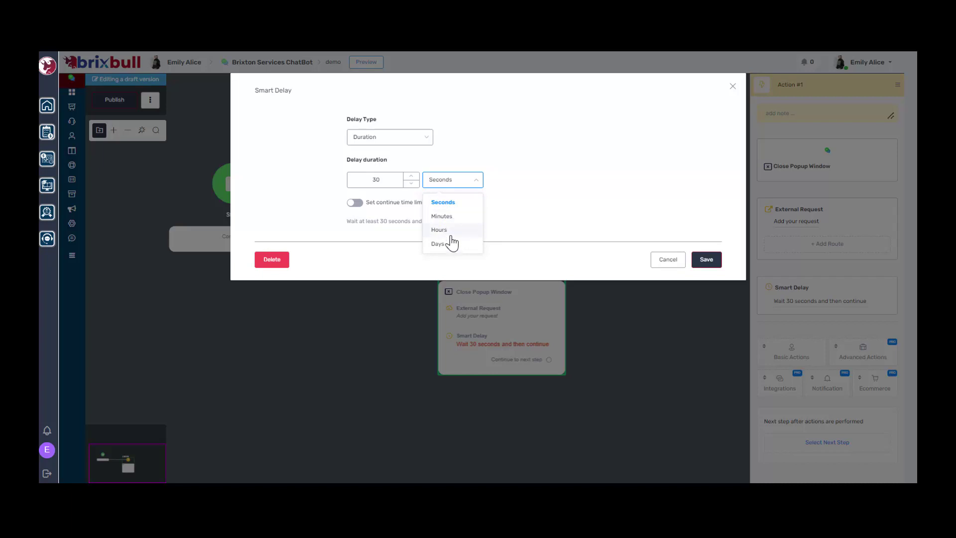
click(355, 202)
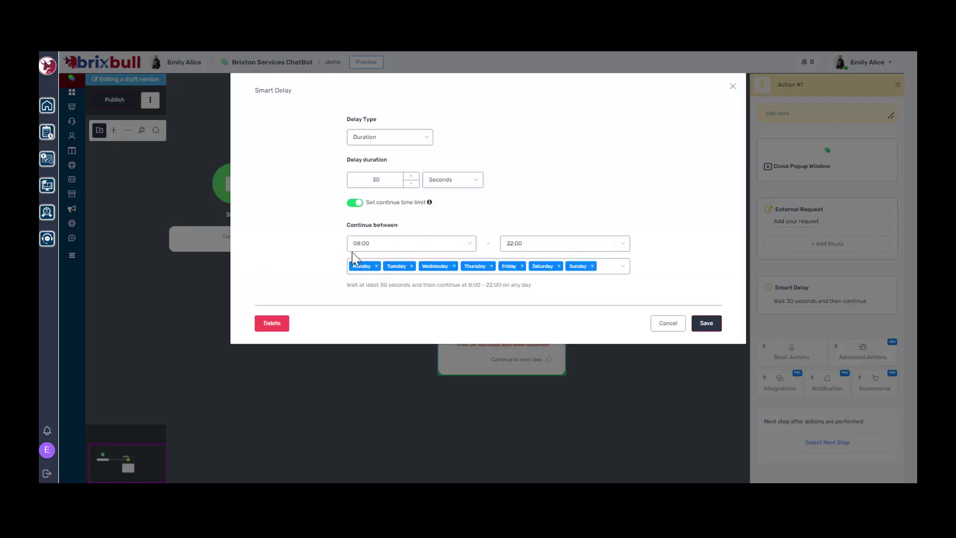
click(668, 323)
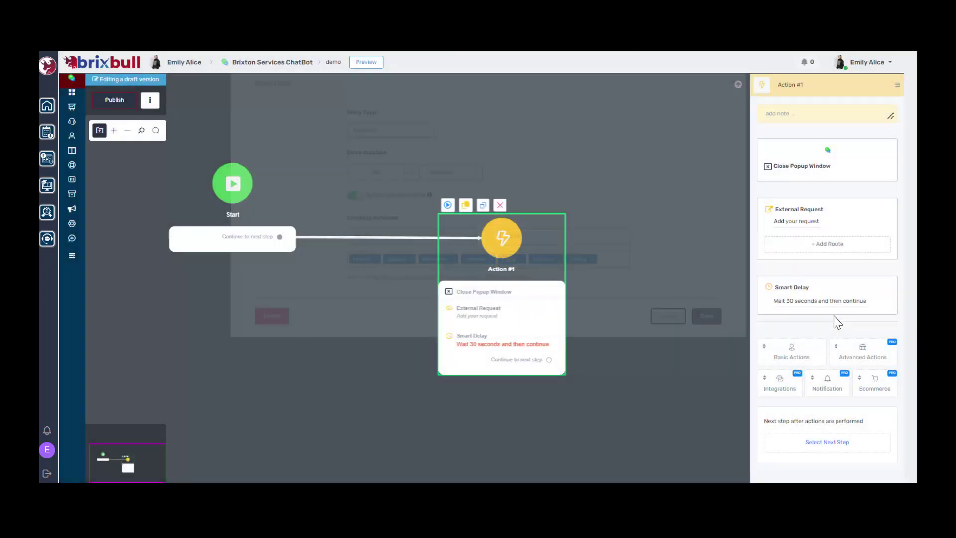
Step: Examine the JavaScript Function, Set Language, Set Persona and Set User Menu advanced actions and the integration actions for the Action step
click(873, 356)
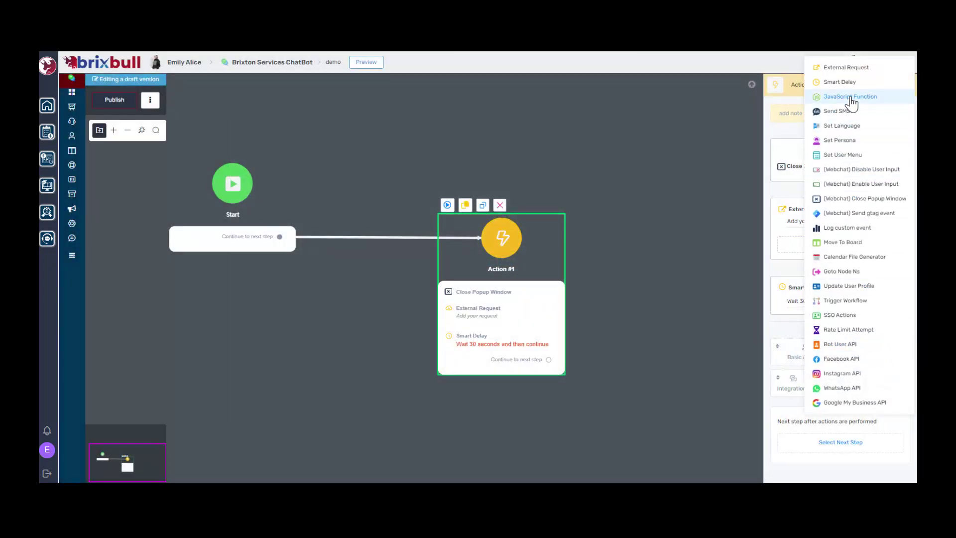
mouse_move(852, 102)
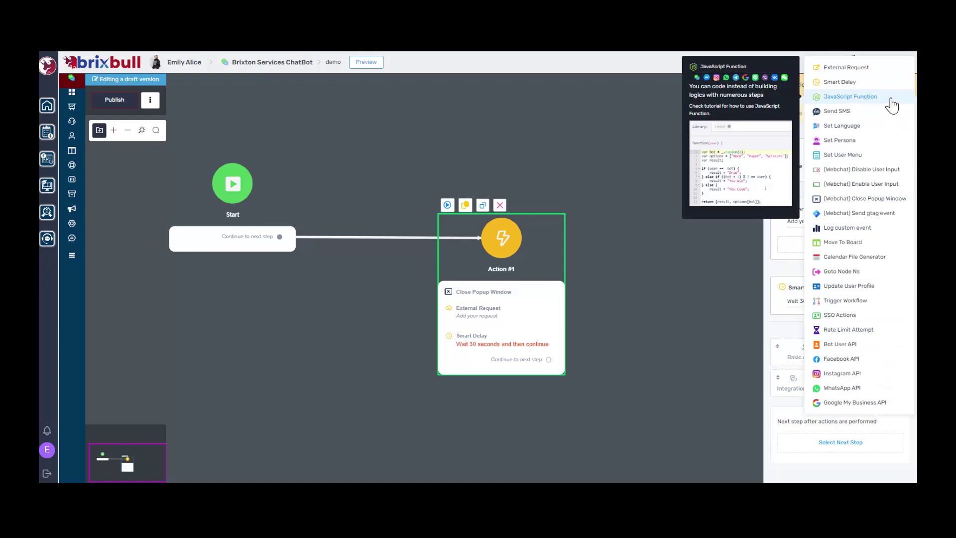
click(876, 344)
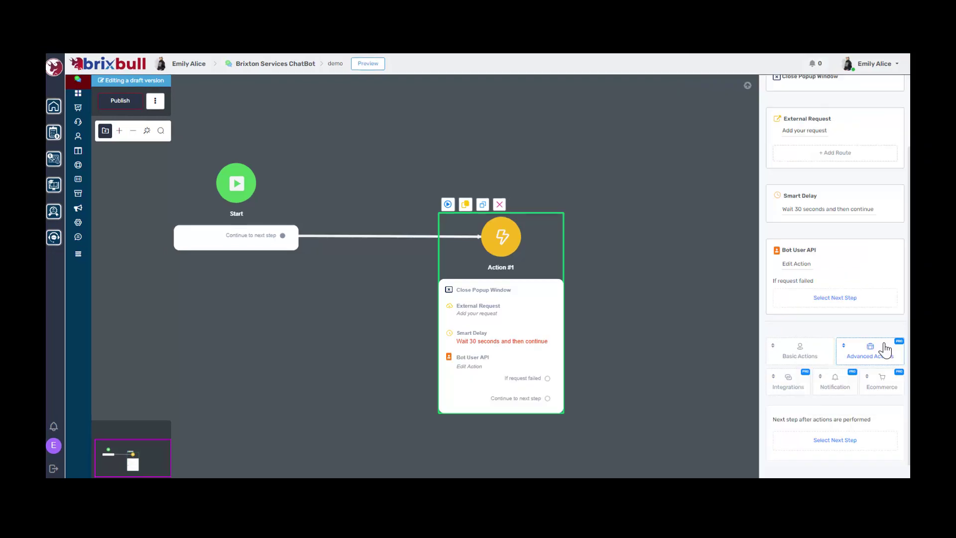
click(881, 353)
mouse_move(855, 119)
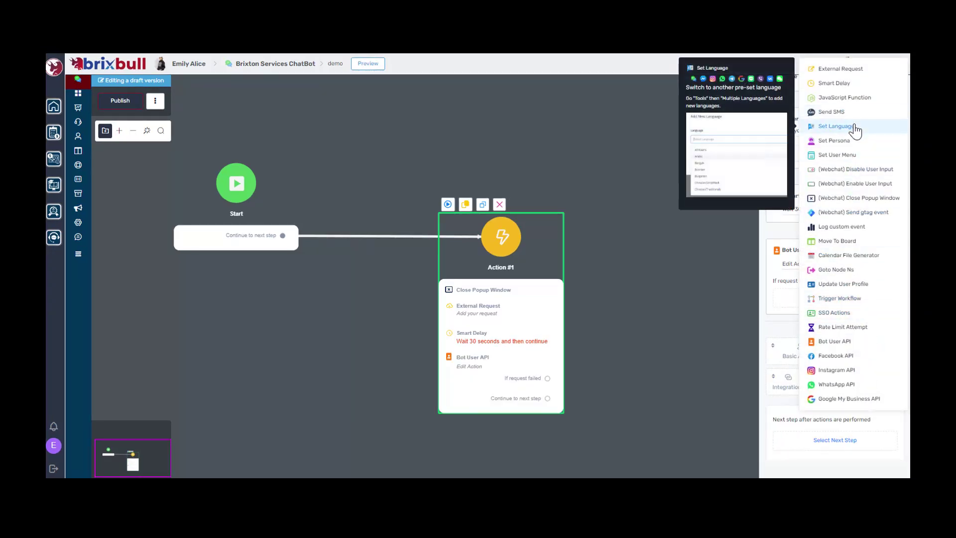
mouse_move(857, 141)
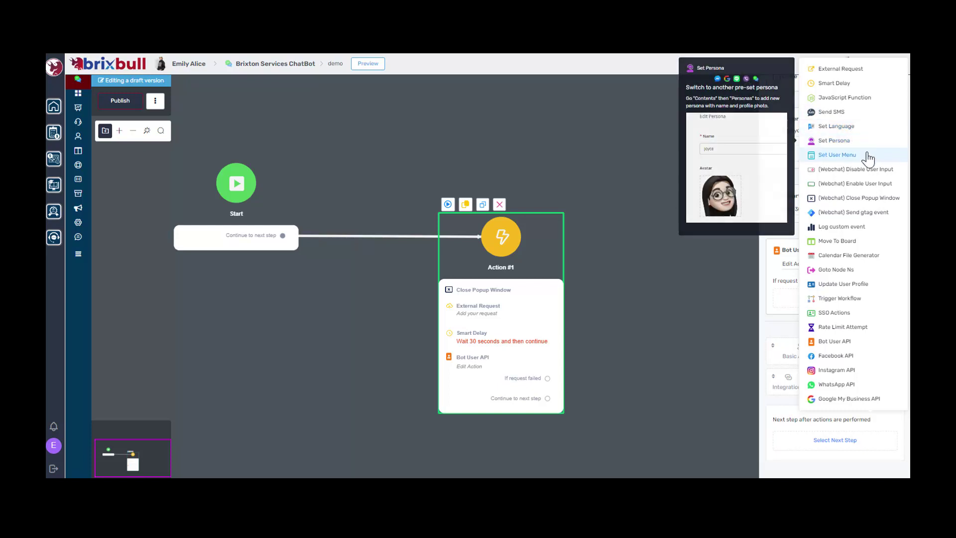
mouse_move(871, 156)
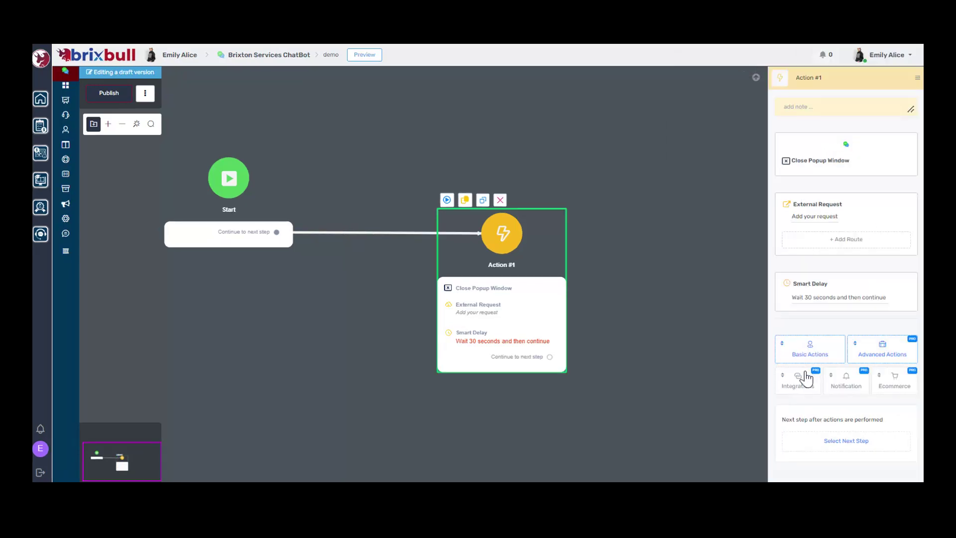
click(806, 378)
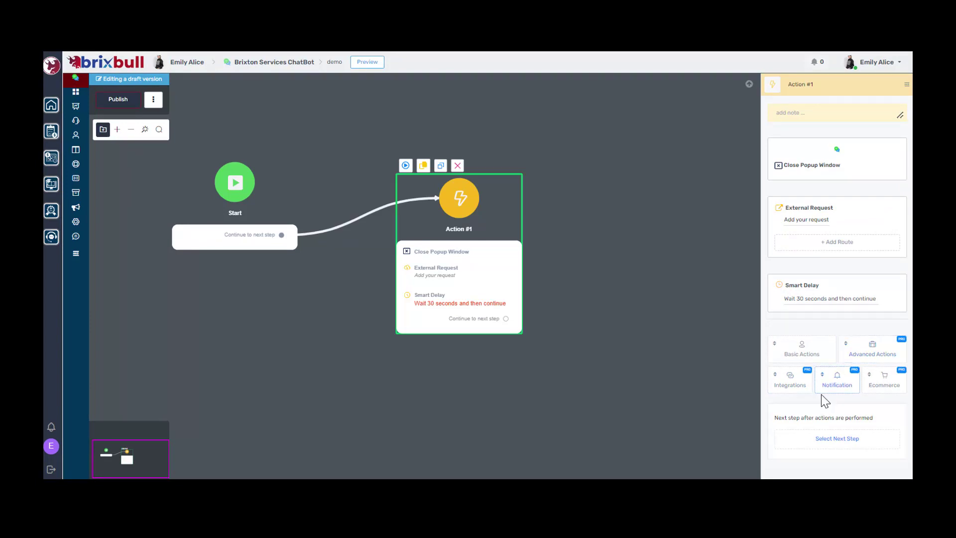
Step: Review the notification actions, including the WhatsApp and Telegram descriptions, and the ecommerce actions available for the Action step
click(838, 386)
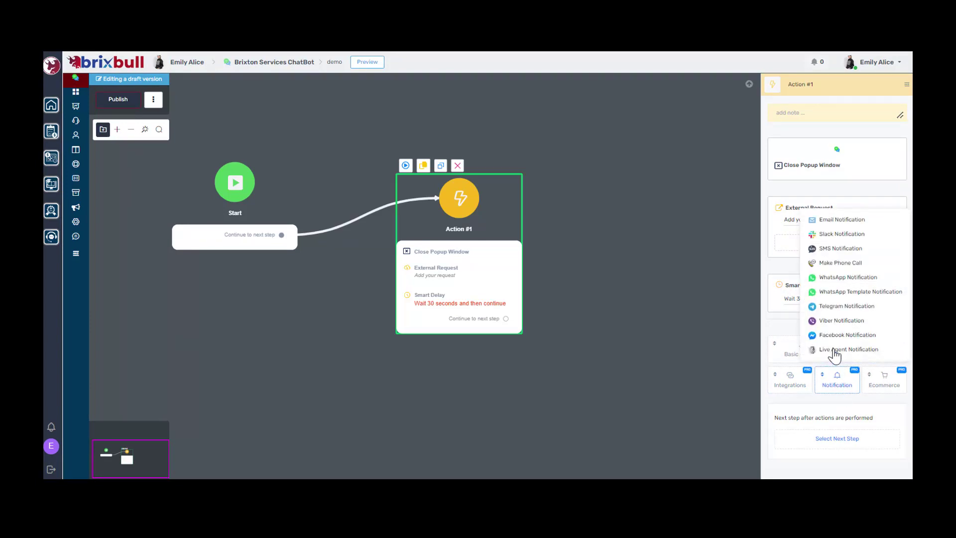
mouse_move(836, 228)
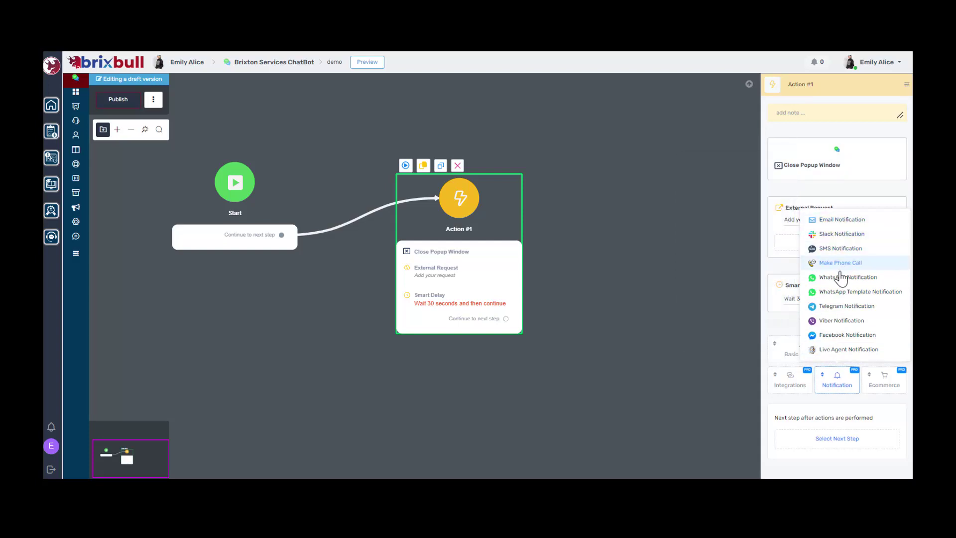
mouse_move(847, 282)
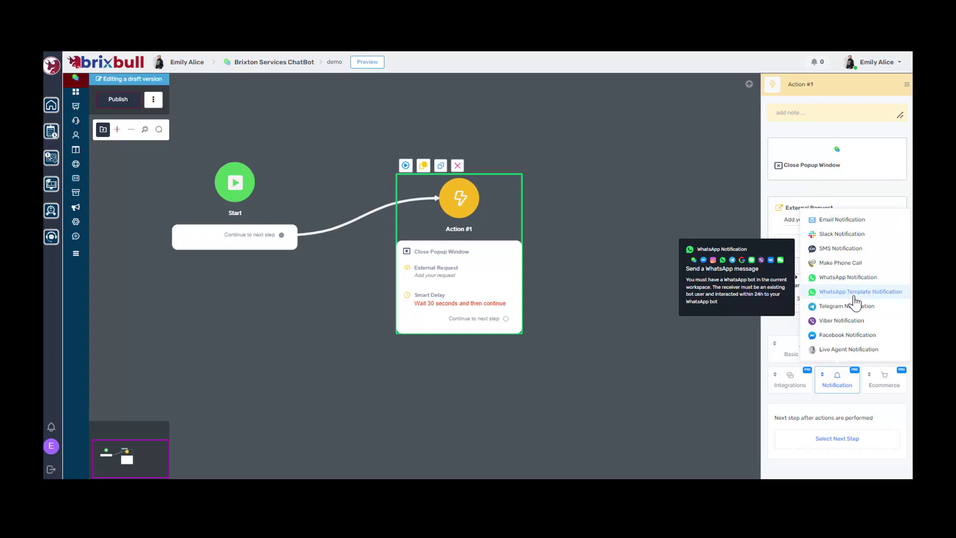
mouse_move(847, 312)
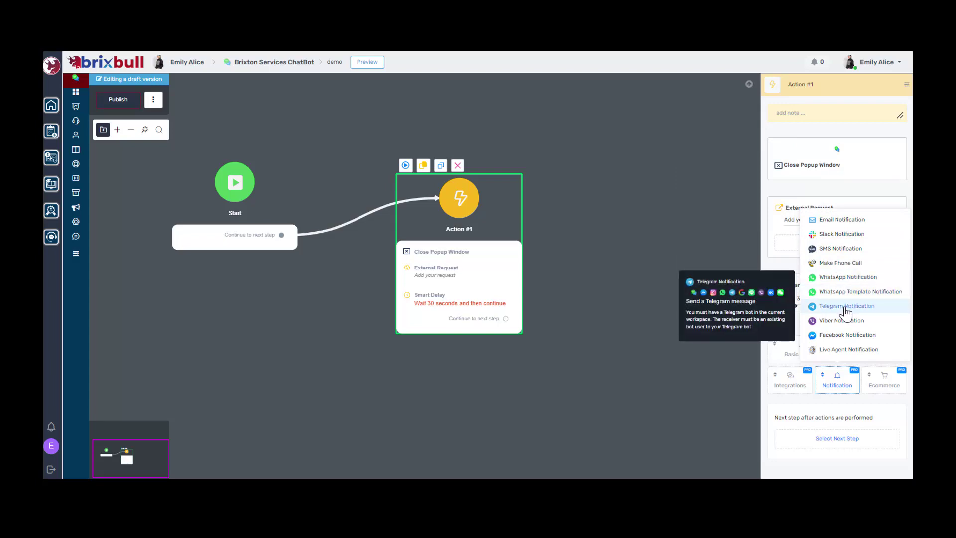
mouse_move(841, 354)
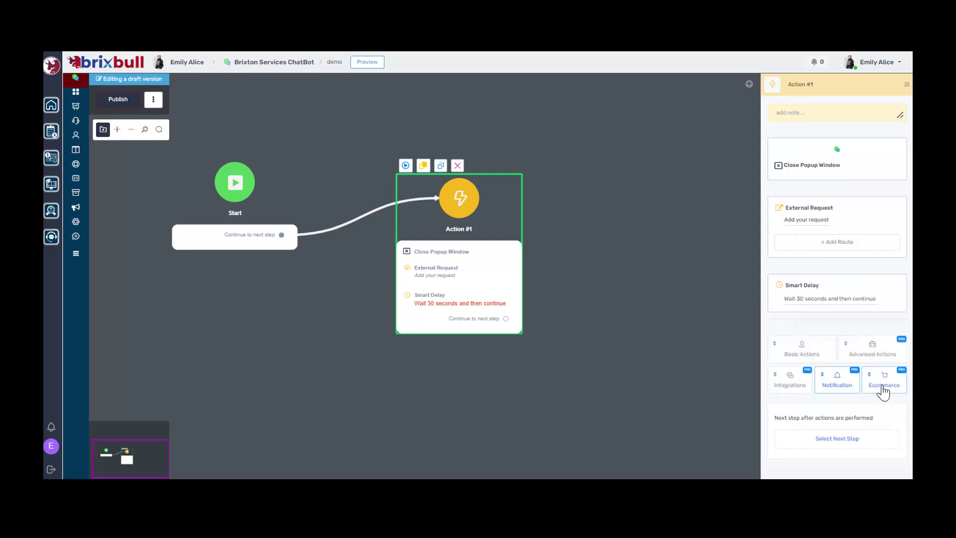
mouse_move(881, 390)
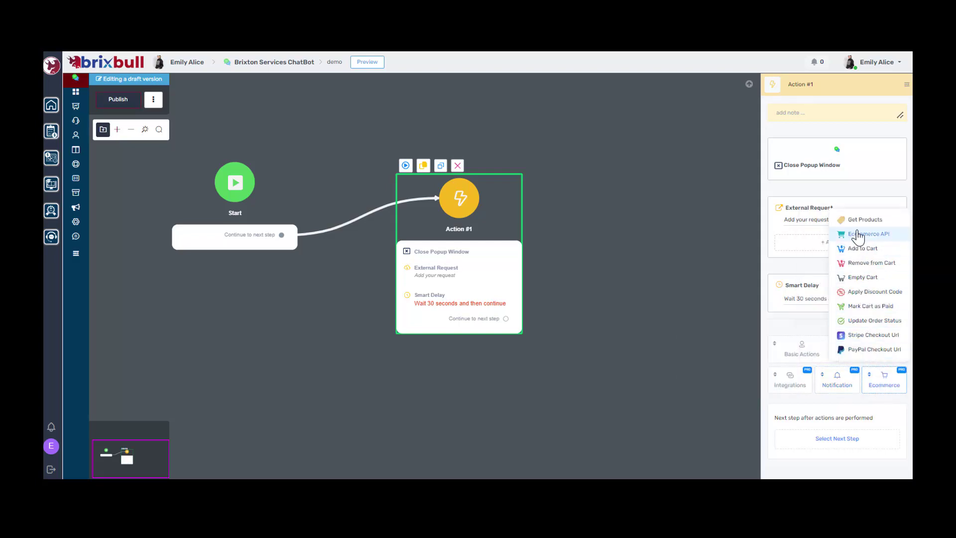
Step: Add a Condition step after the Action step with one condition group, and leave the new condition form without saving
drag(505, 318, 598, 289)
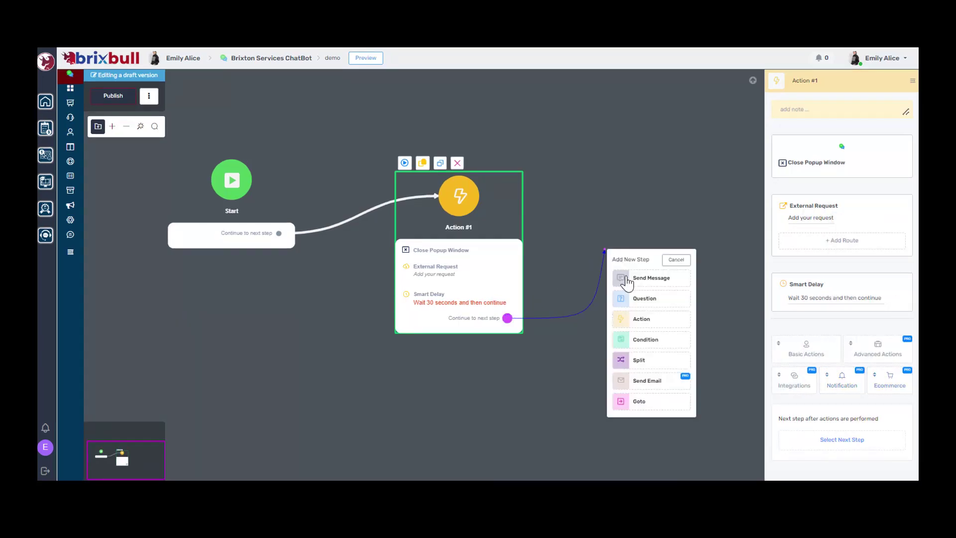
click(653, 339)
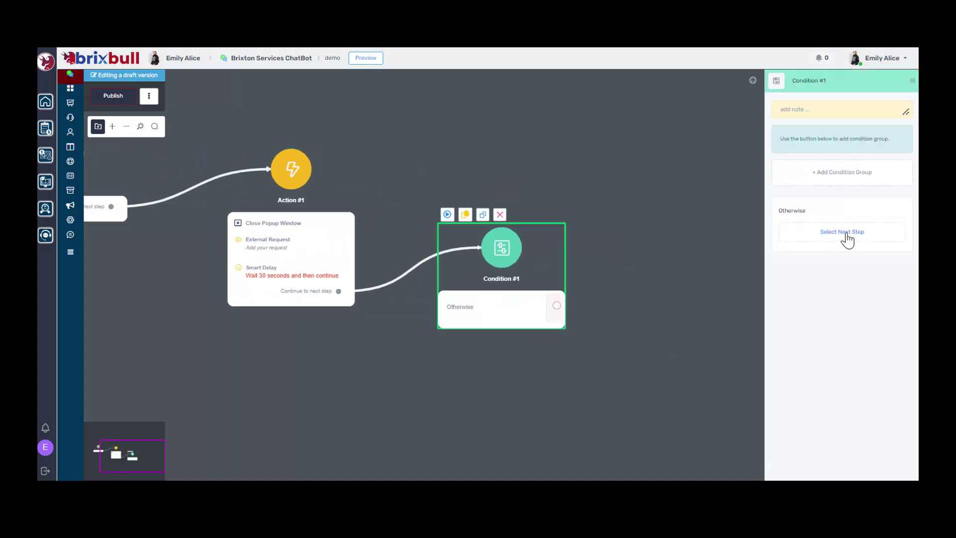
click(831, 177)
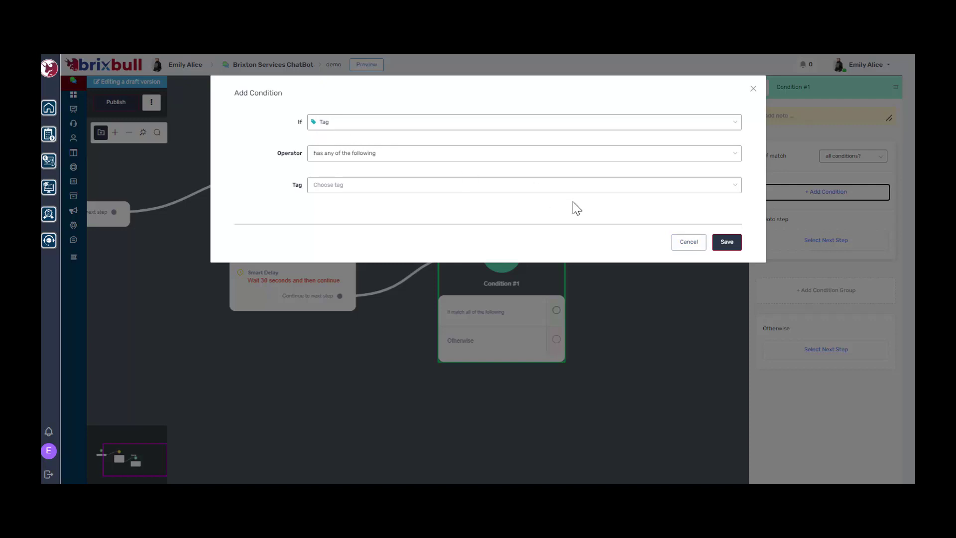
click(684, 245)
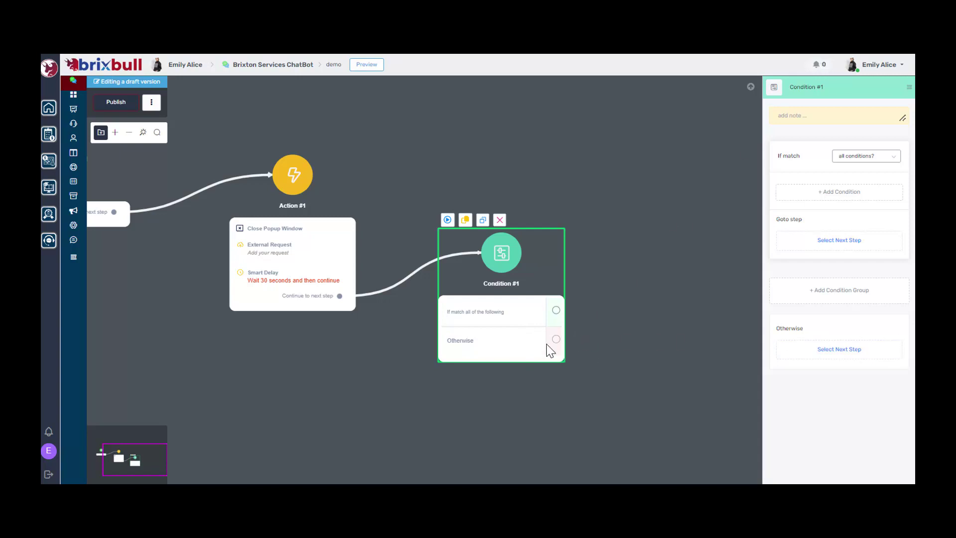
Step: Connect a Split step to the condition's Otherwise branch and add variant A with its value set to 50
drag(556, 339, 662, 215)
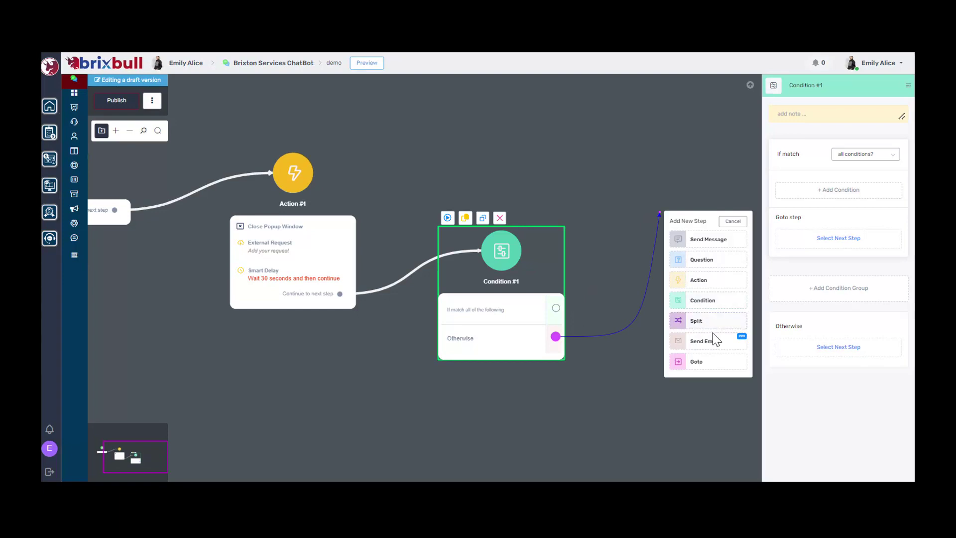
click(695, 321)
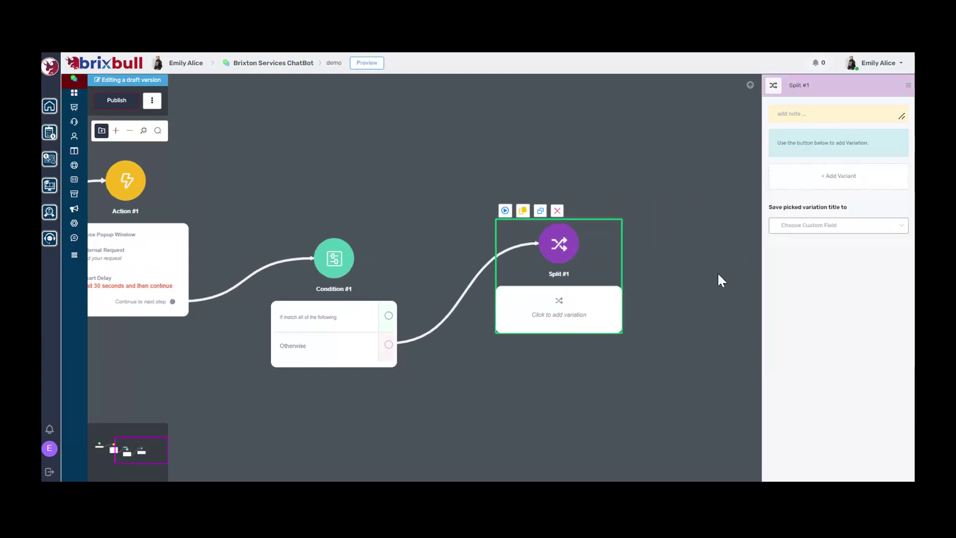
click(852, 180)
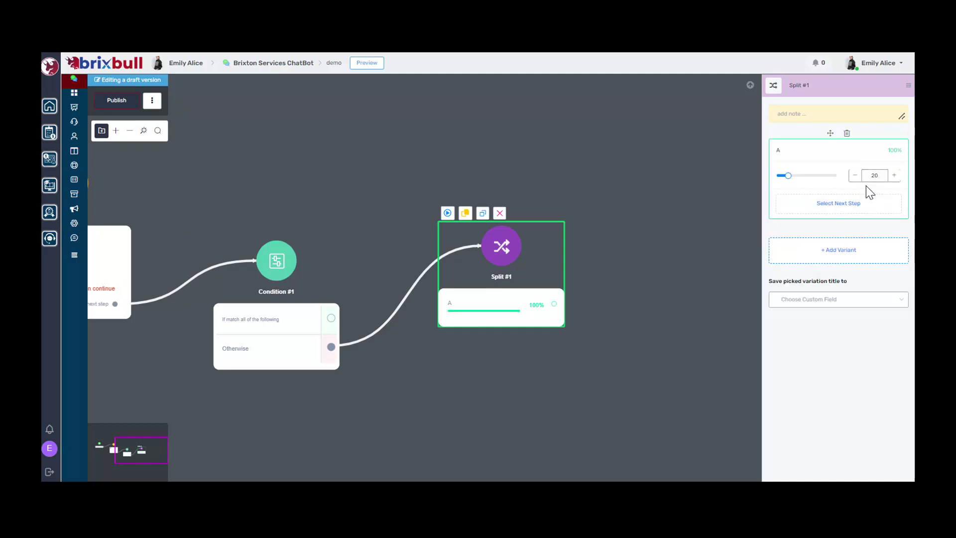
click(875, 178)
text(50)
click(854, 279)
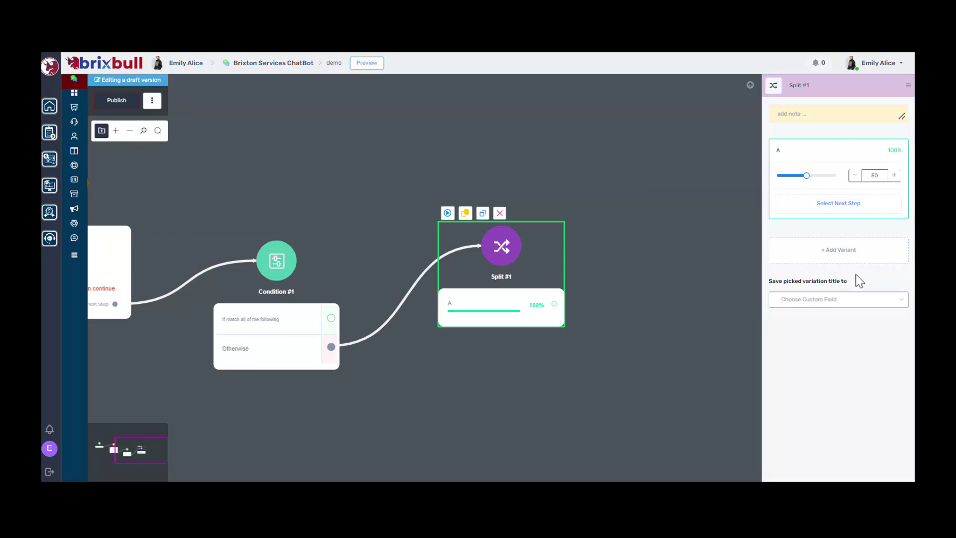
Step: Add a Send Email step after variant A with a blank recipient field, and review its email profile, template, subject and message options
drag(553, 304, 655, 241)
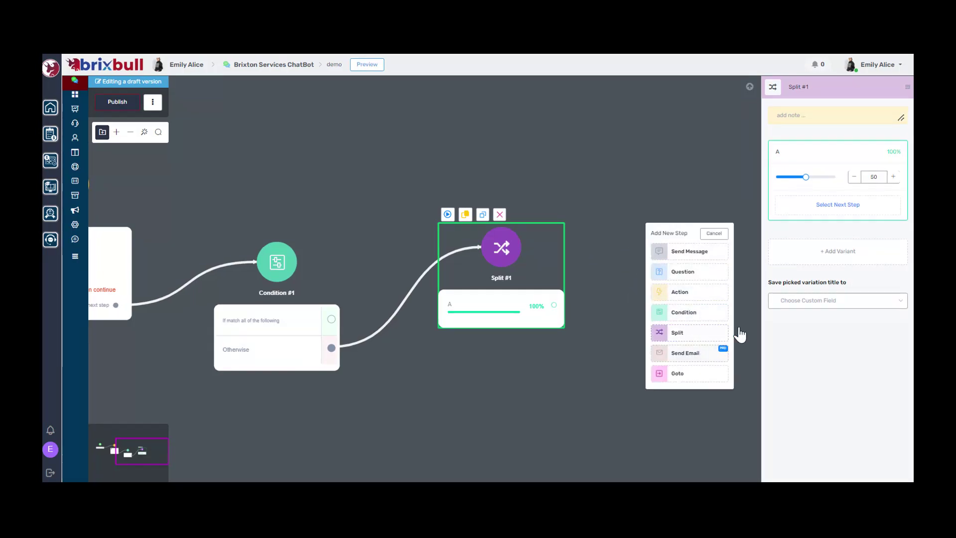
click(703, 354)
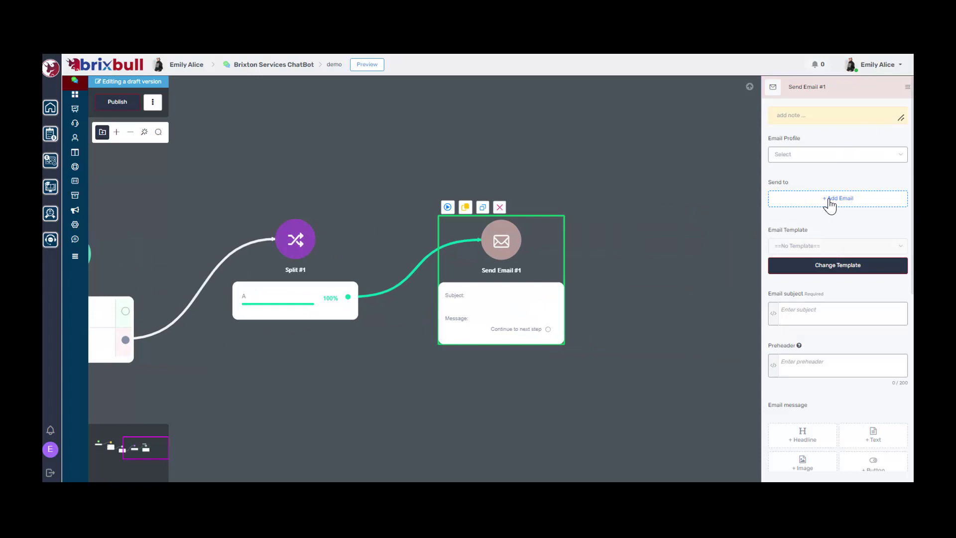
click(834, 158)
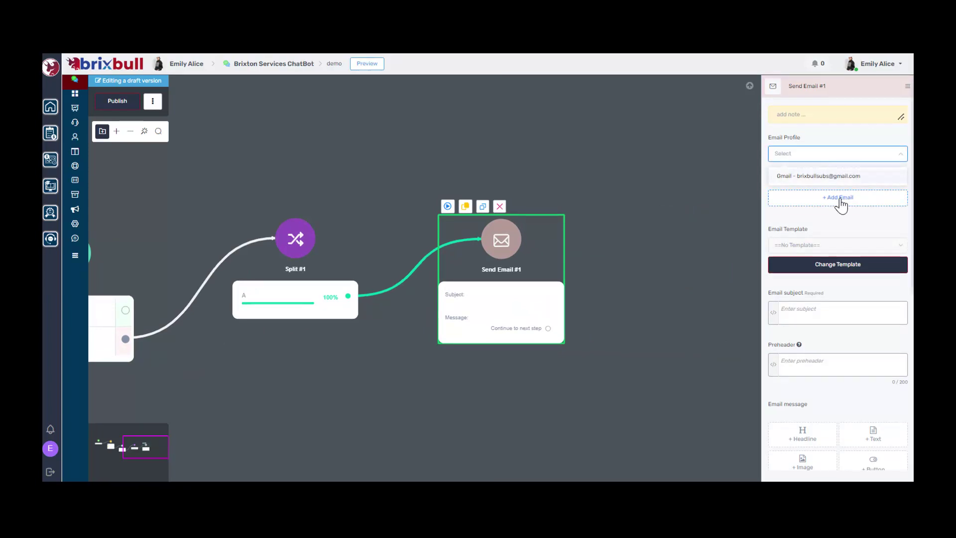
click(840, 204)
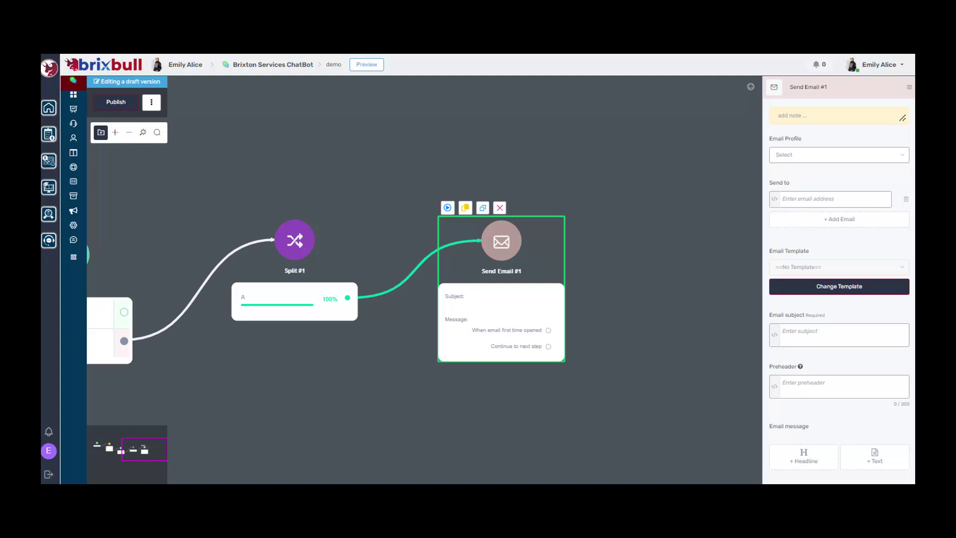
click(839, 296)
click(775, 92)
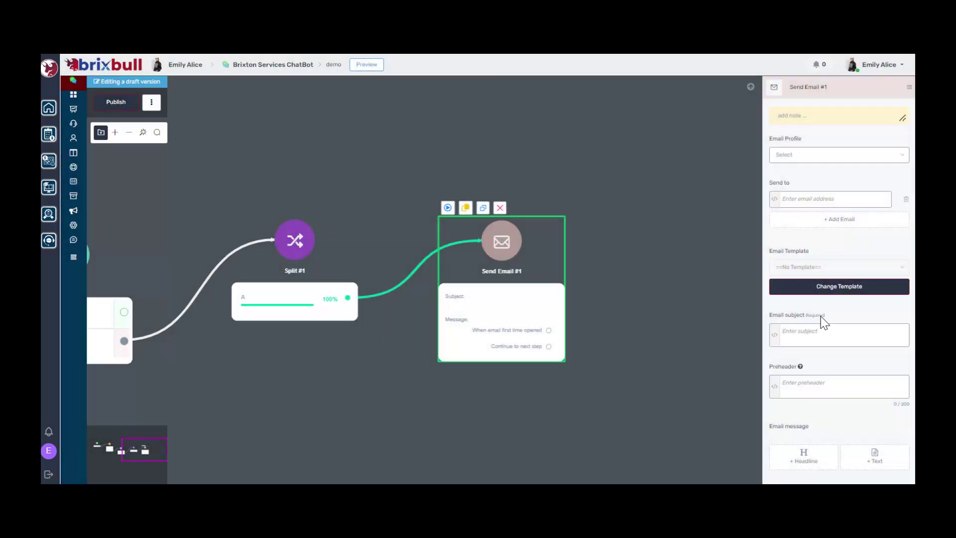
click(807, 344)
scroll(823, 416, down, 3)
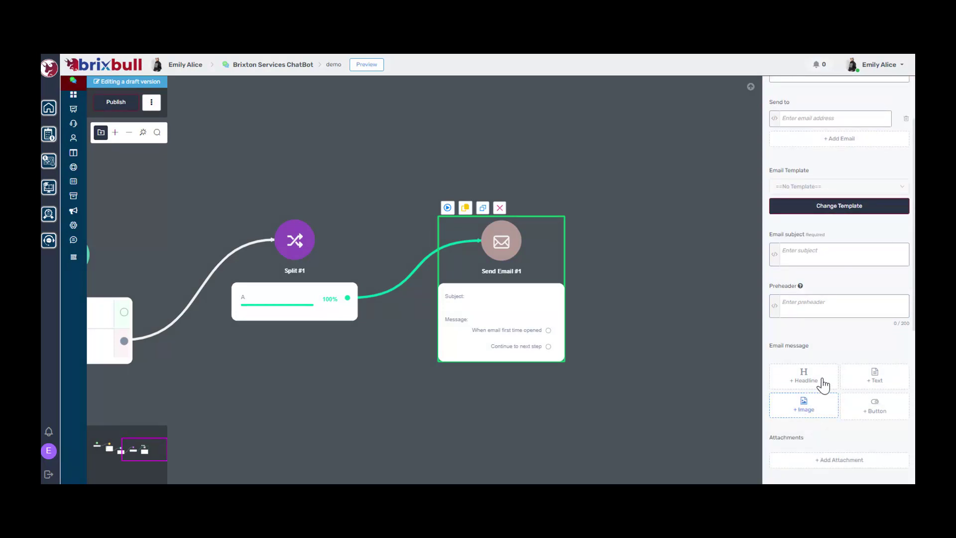
Step: Add a Goto step after the Send Email step and review the available sub flows without choosing one
drag(548, 345, 646, 280)
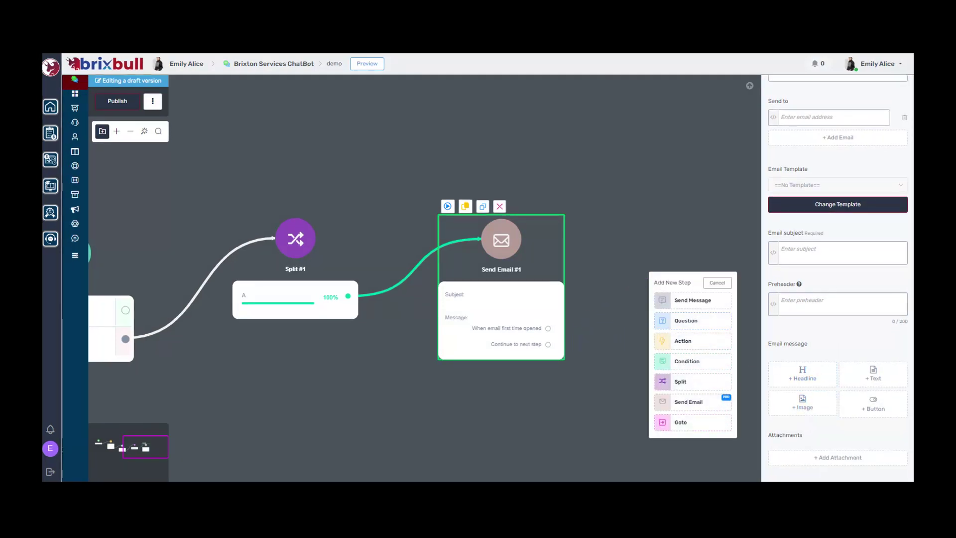
click(687, 422)
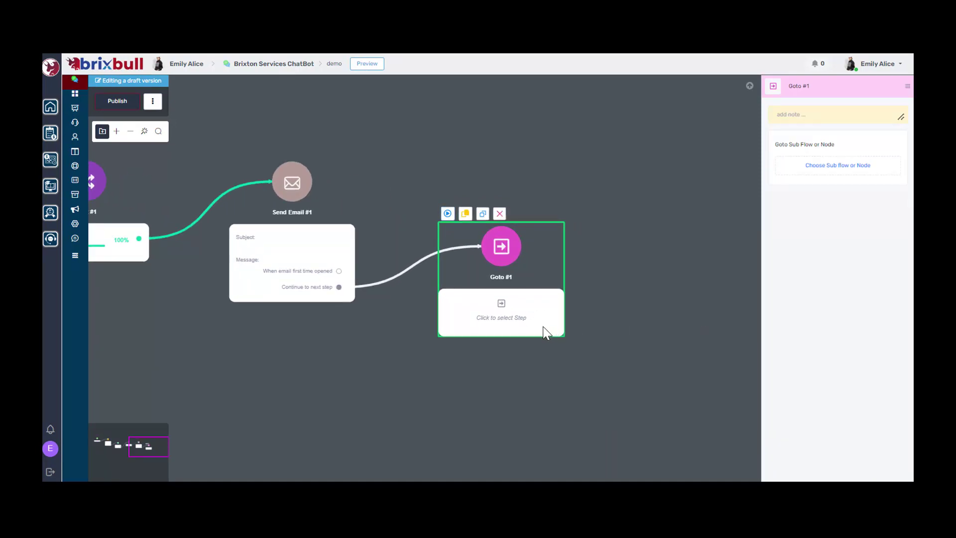
click(845, 166)
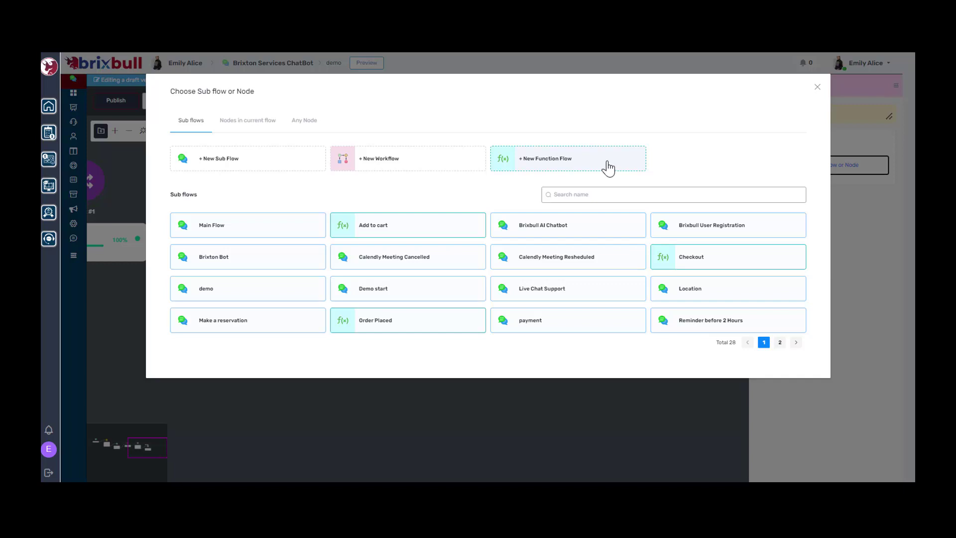
click(816, 87)
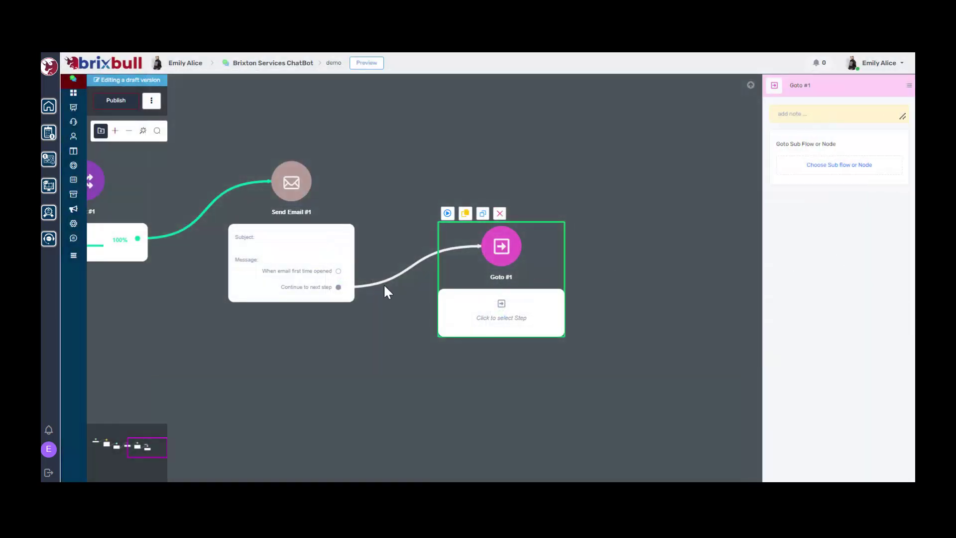
scroll(386, 288, down, 5)
drag(355, 344, 589, 347)
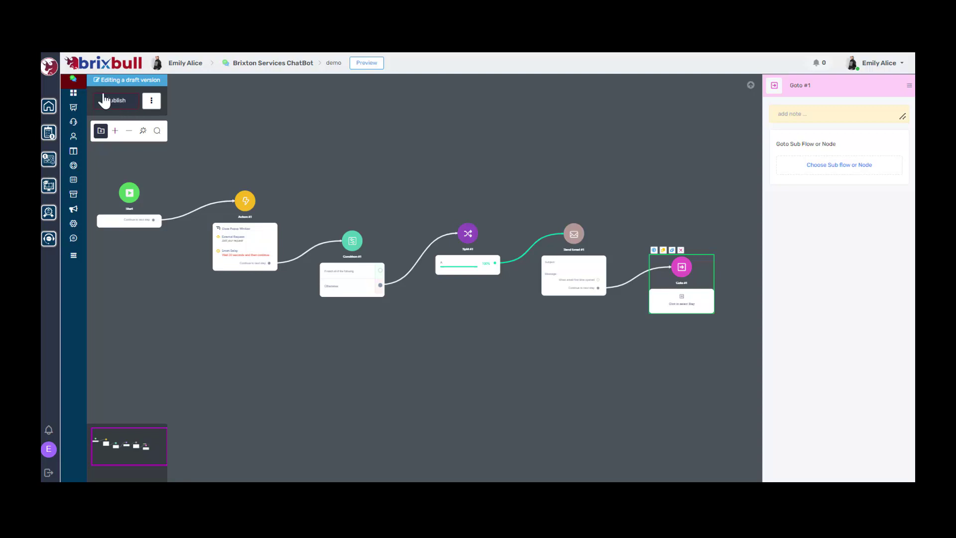
Step: Examine the Messages analytics for the last 7 days, including the received and sent message charts
click(77, 114)
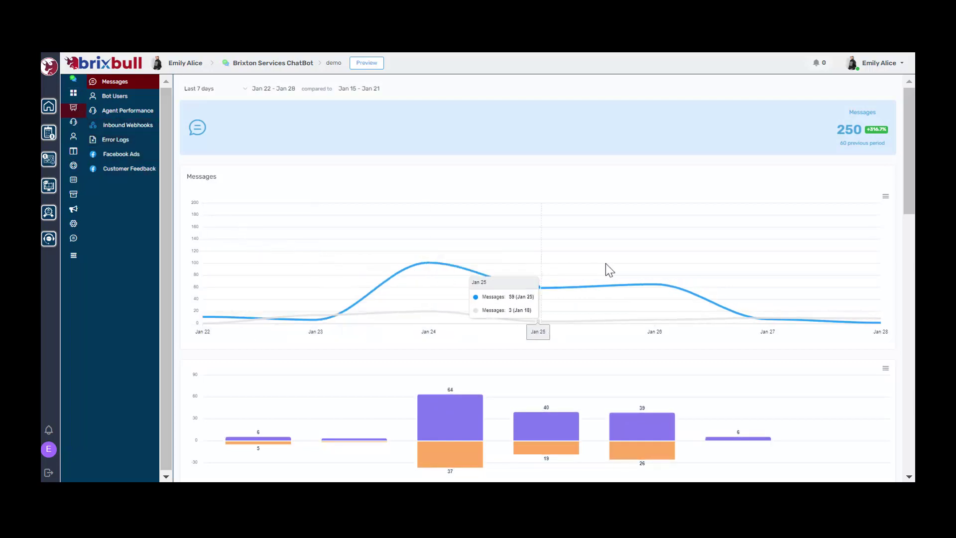
scroll(722, 272, down, 5)
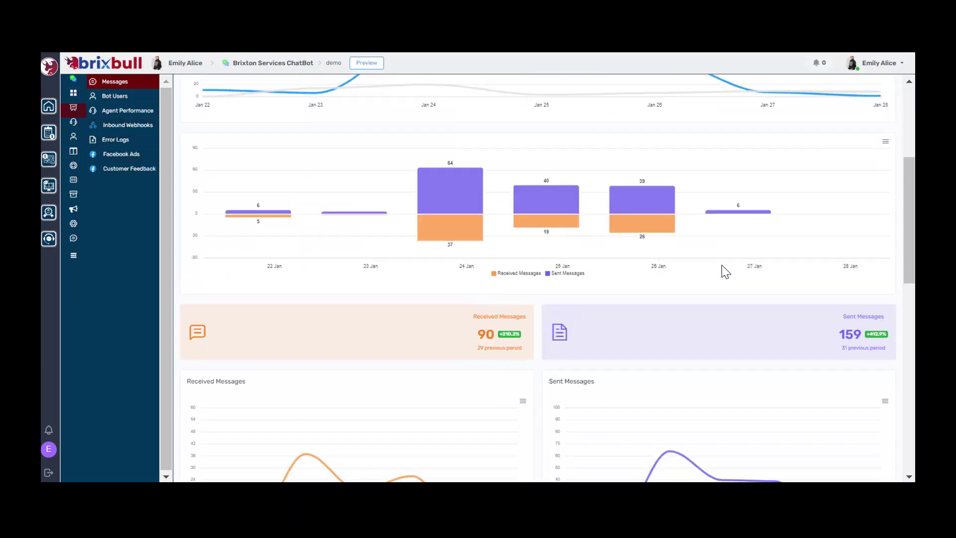
scroll(722, 262, down, 2)
scroll(721, 255, up, 5)
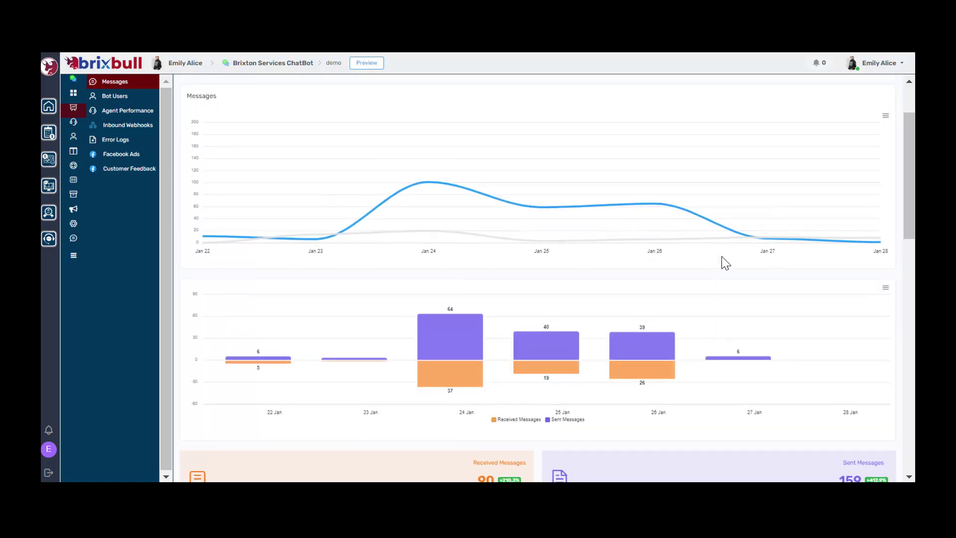
scroll(725, 262, up, 2)
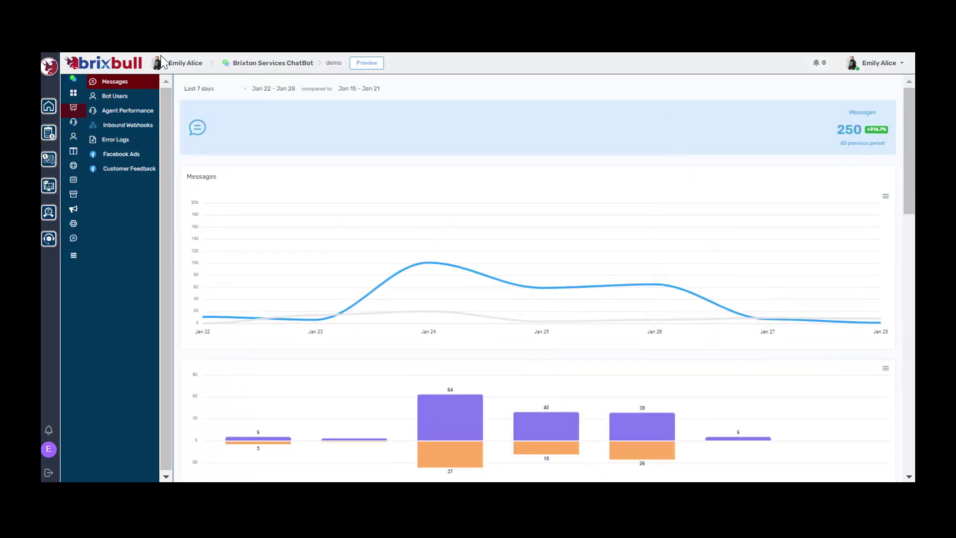
Step: Examine the Bot Users analytics for the last 30 days, including the content overview and the new user breakdowns
click(131, 98)
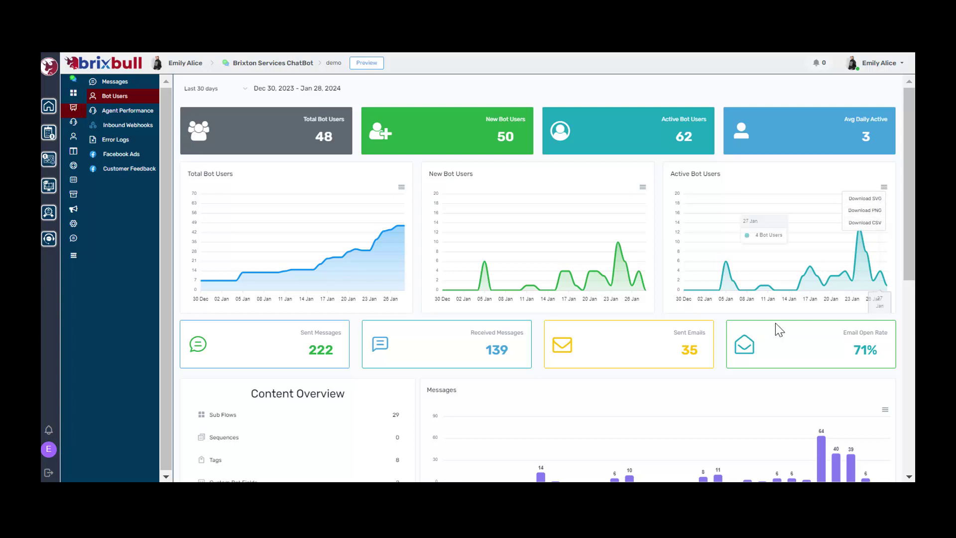
scroll(279, 331, down, 2)
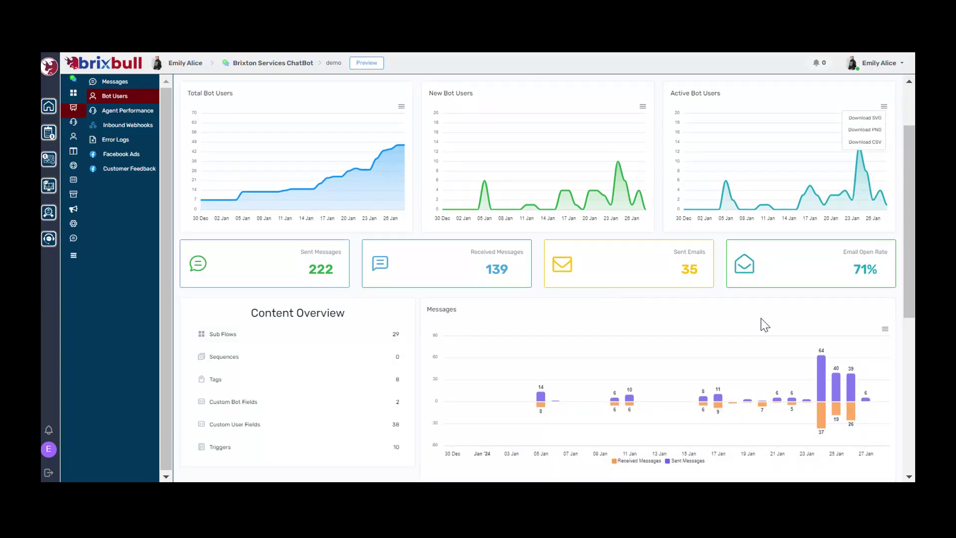
scroll(761, 318, down, 6)
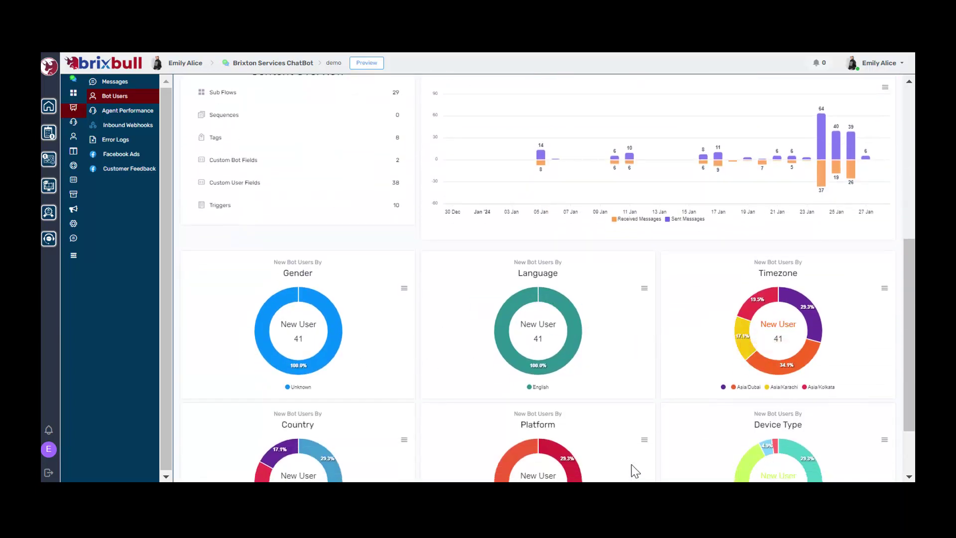
Step: View a guest conversation from 25 Jan in the live chat inbox and check its conversation status control
click(74, 125)
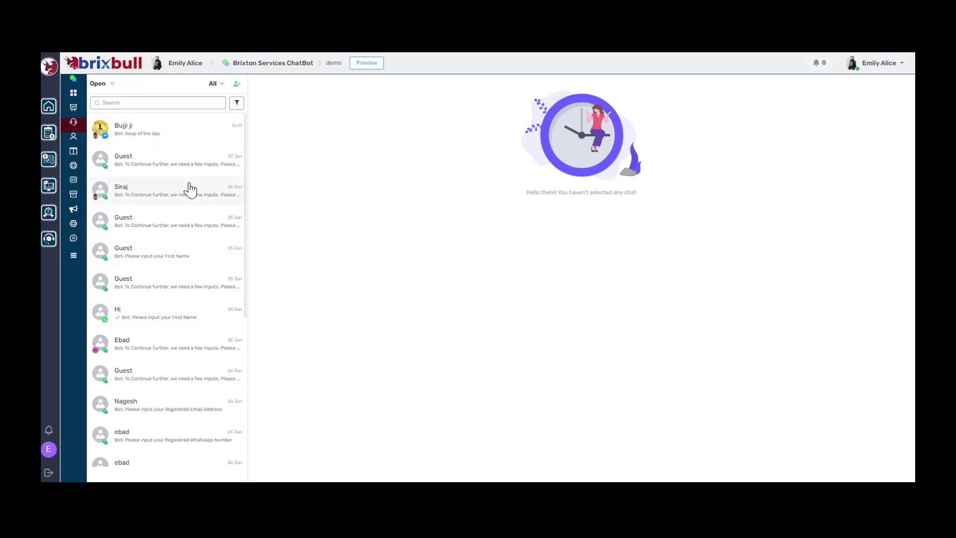
click(243, 255)
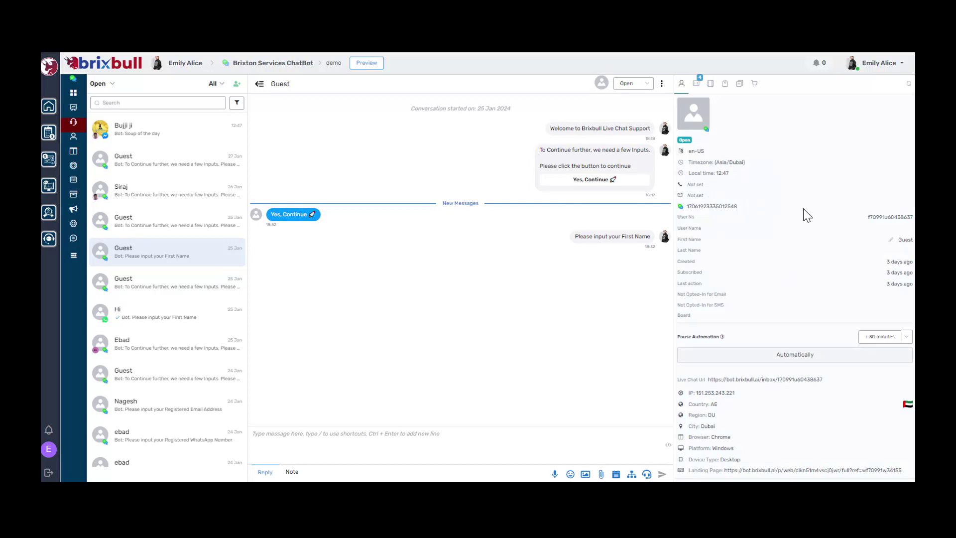
click(648, 84)
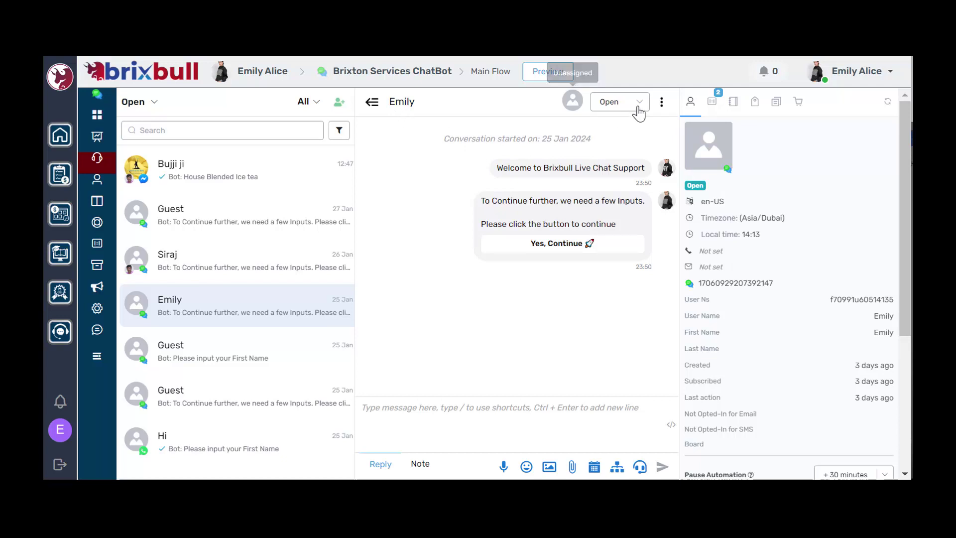
Step: Mark the 25 Jan conversation as Pending and reopen it from the inbox filtered to pending conversations
click(633, 105)
click(616, 153)
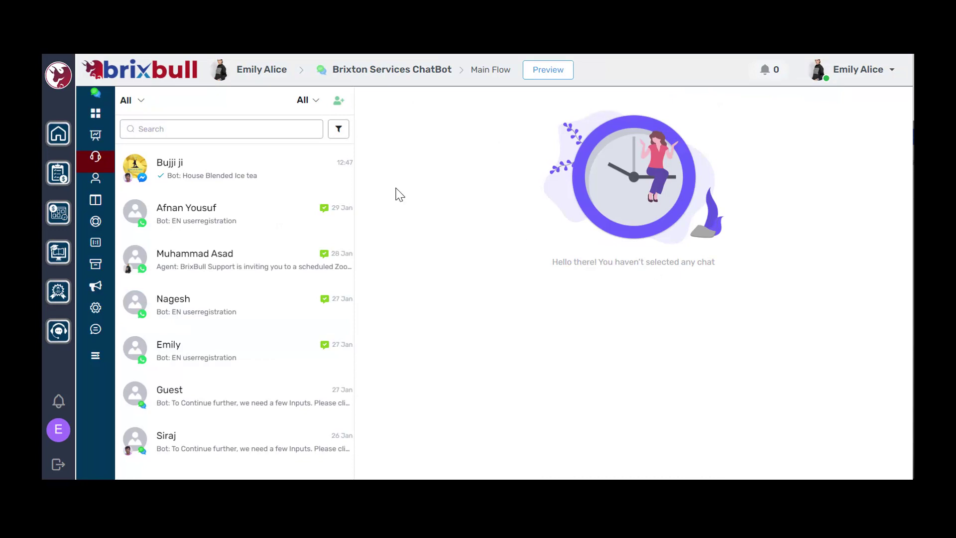
click(136, 99)
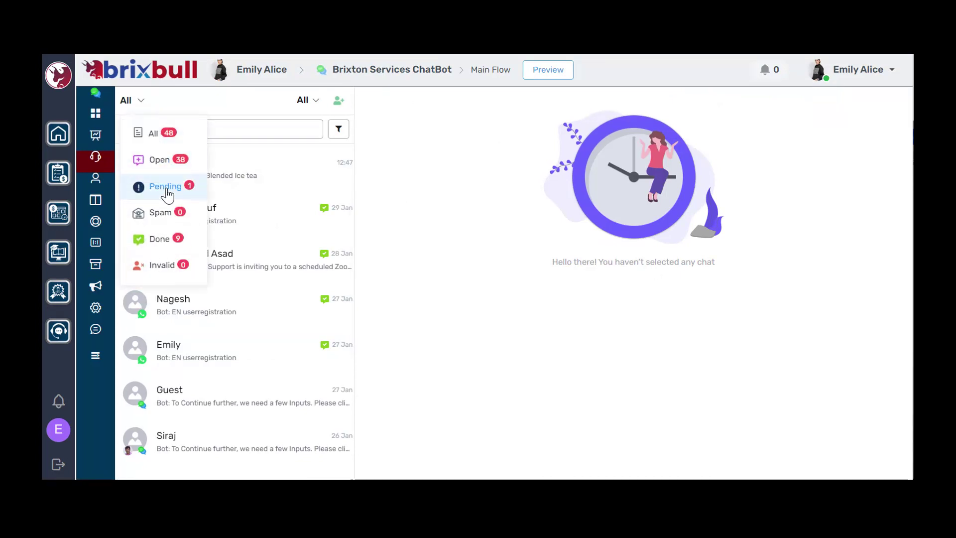
click(166, 187)
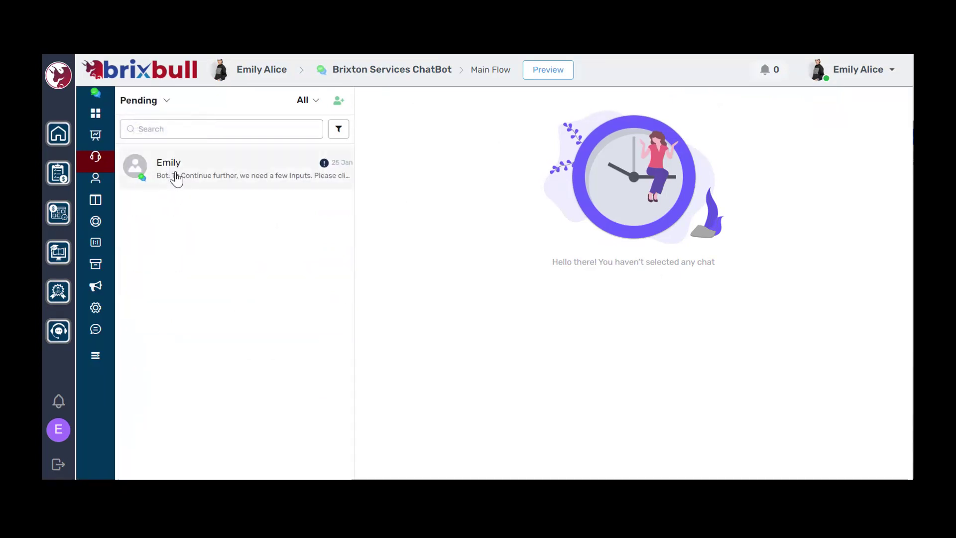
click(176, 179)
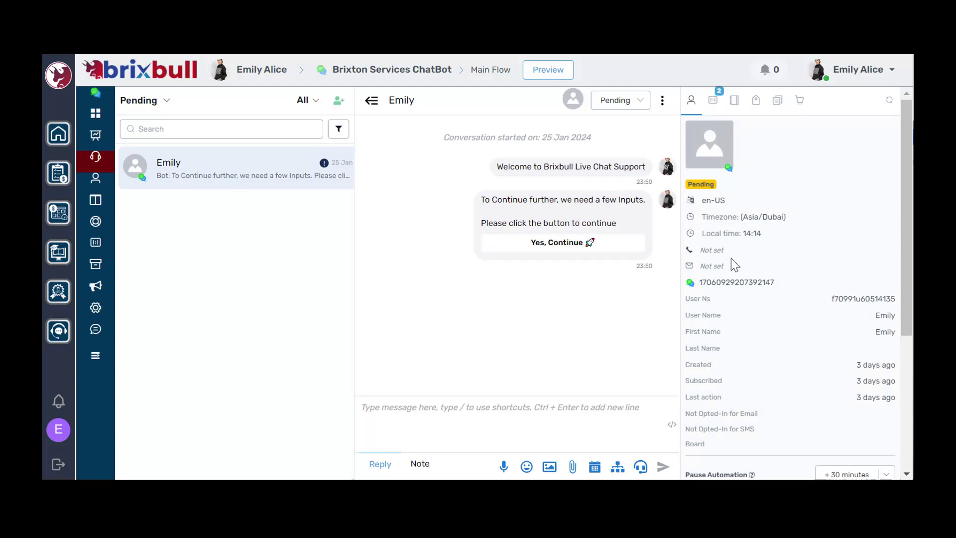
Step: Review the pending contact's profile details, available user tags, subscribed sequences and custom user fields without adding anything
scroll(733, 312, down, 1)
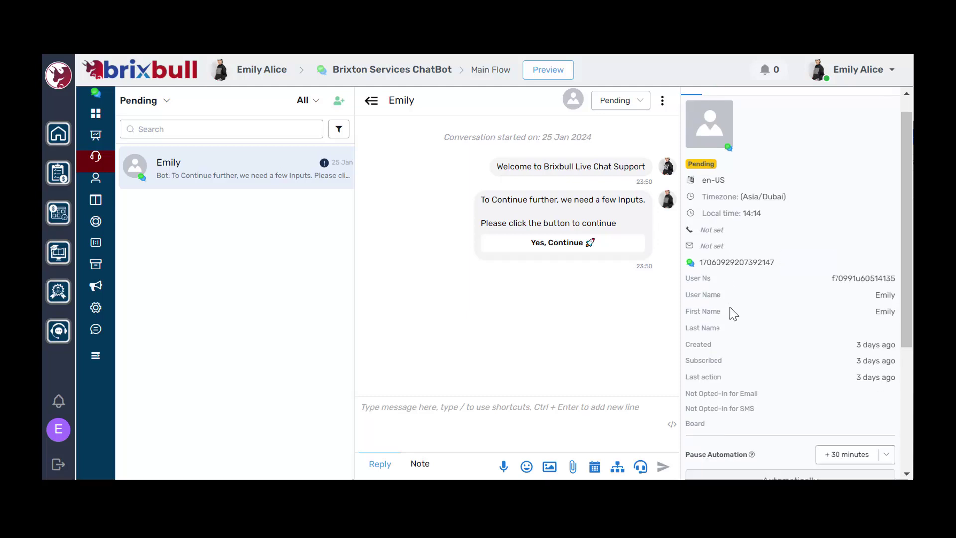
scroll(733, 313, down, 2)
scroll(765, 299, up, 3)
click(755, 100)
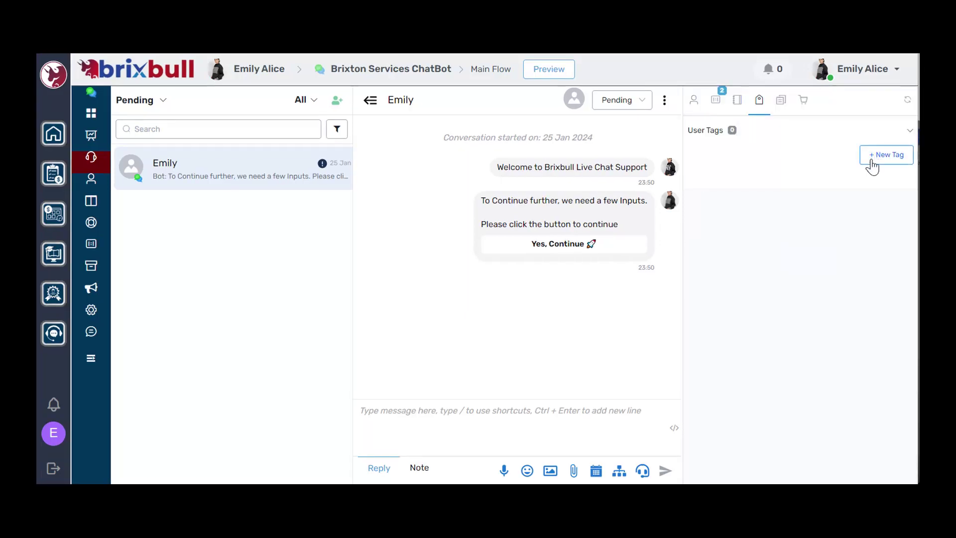
click(871, 165)
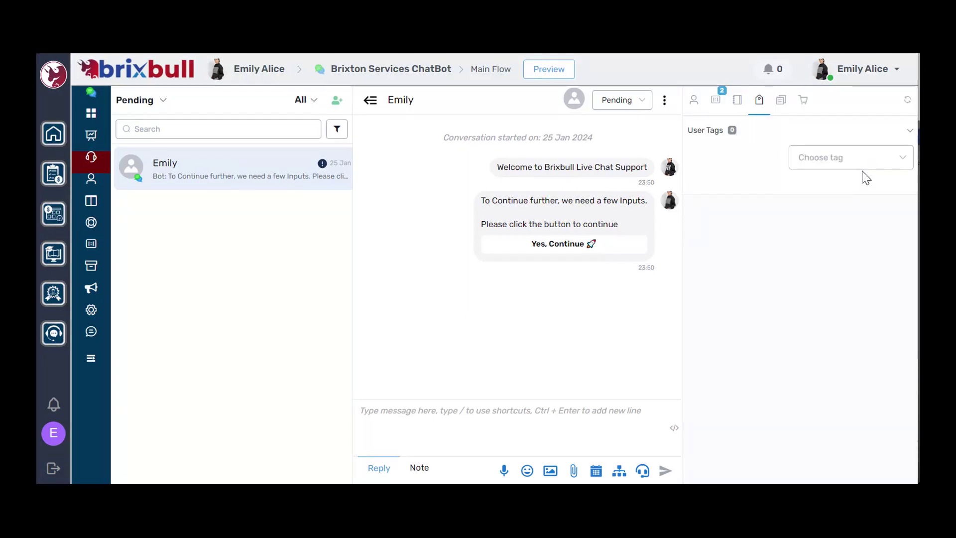
click(864, 160)
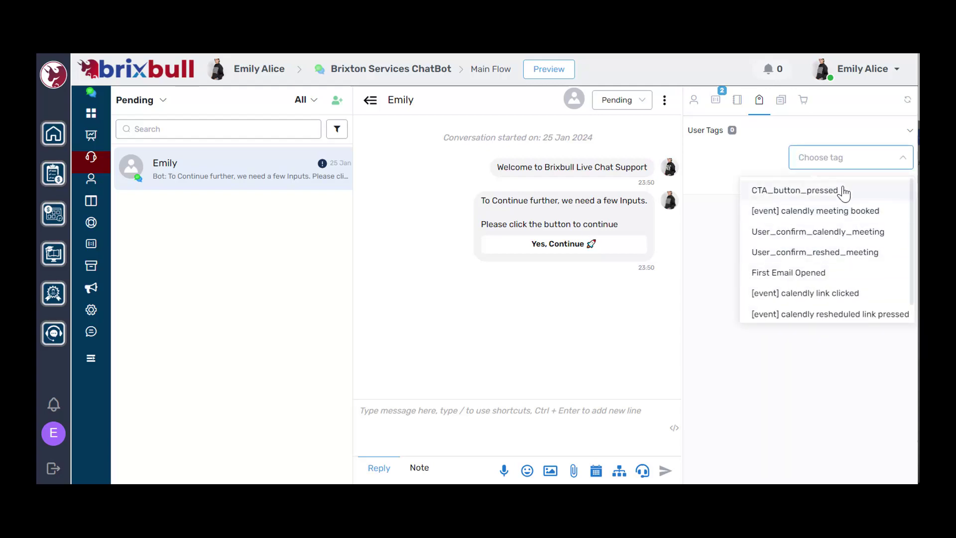
click(729, 121)
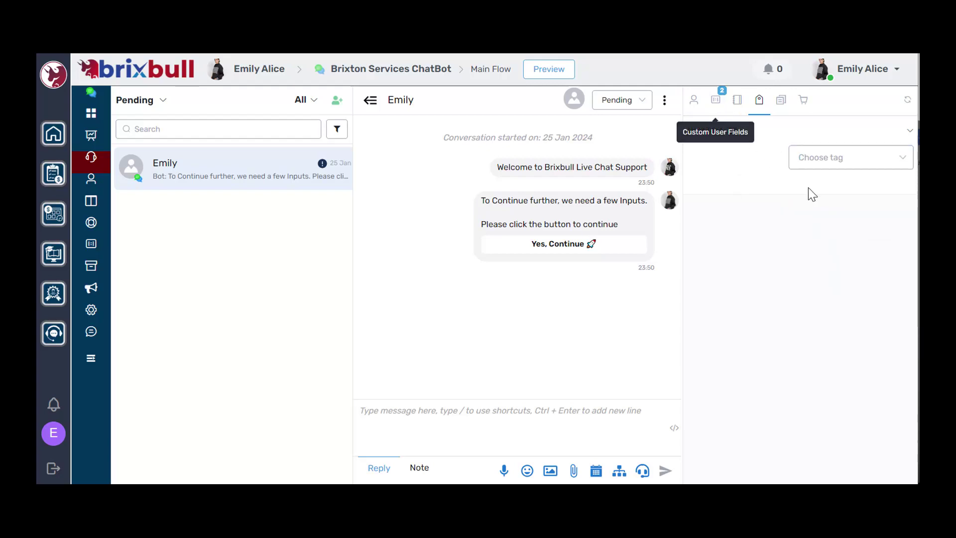
click(780, 103)
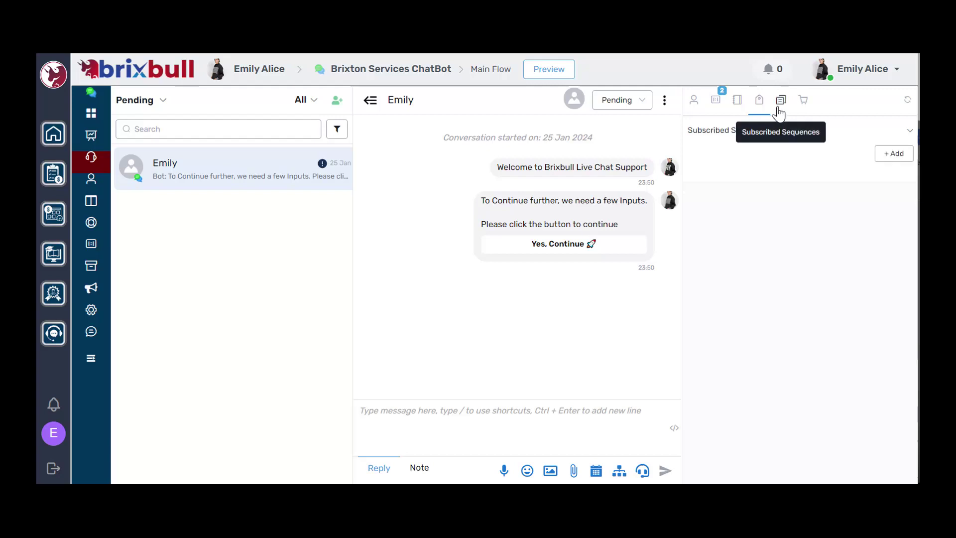
click(717, 103)
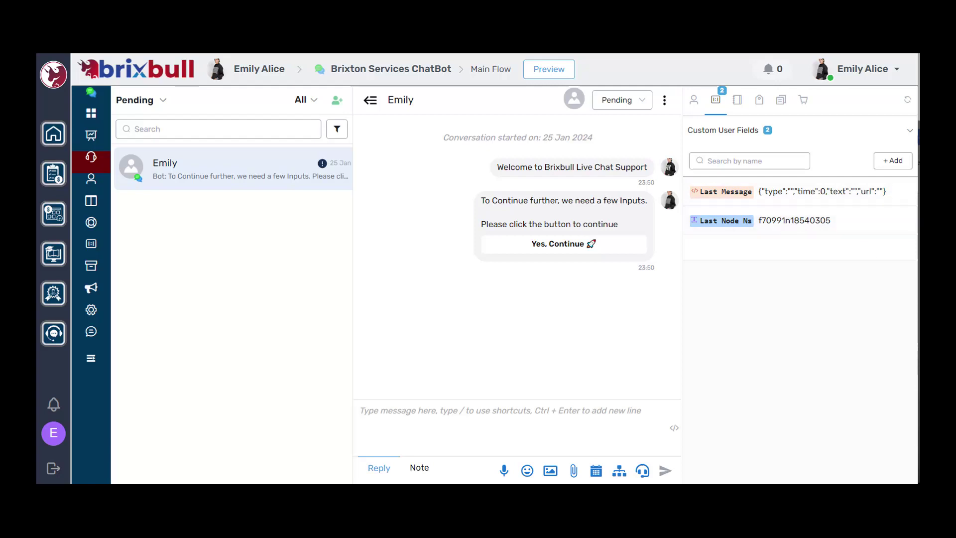
Step: Open the record of the WhatsApp bot user subscribed January 27, 2024, 4:38 pm, and download that user's data
mouse_move(101, 188)
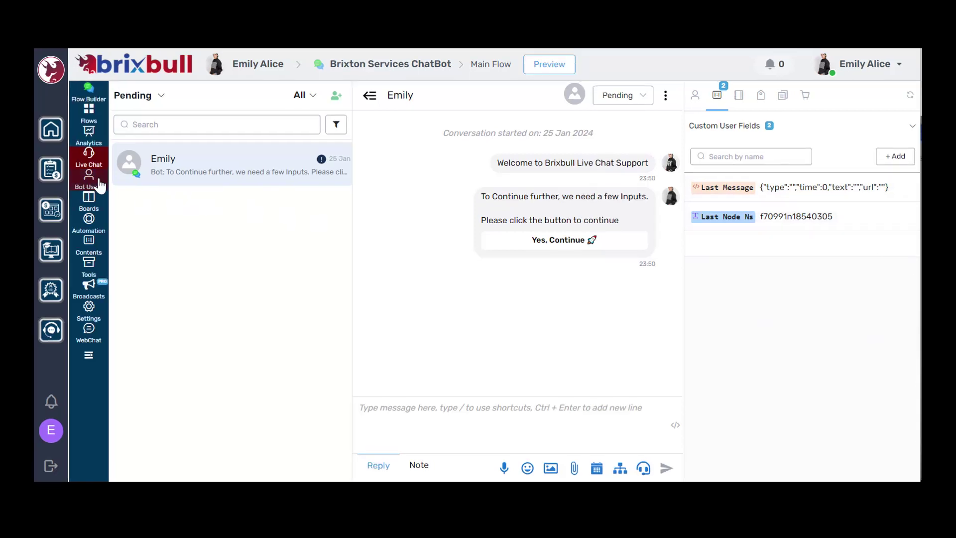
click(99, 181)
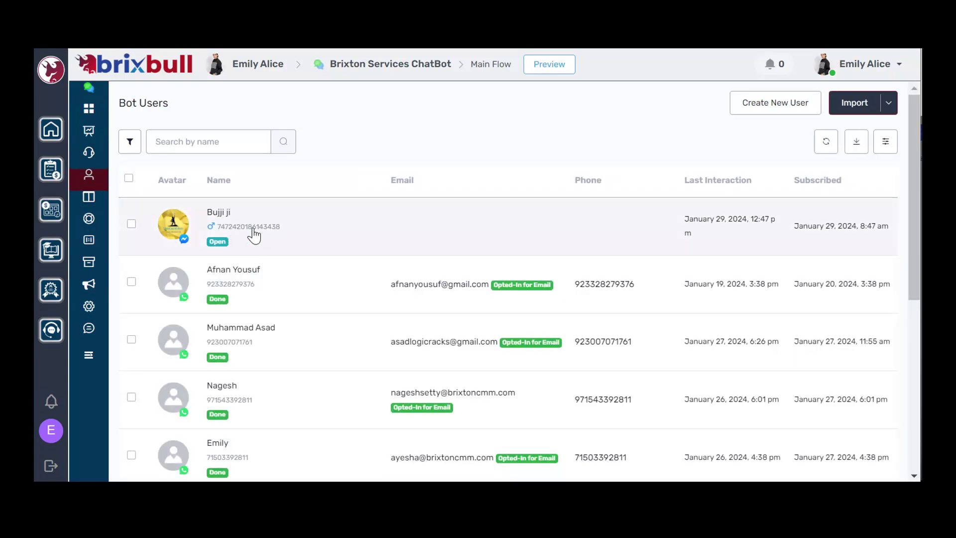
scroll(450, 299, down, 2)
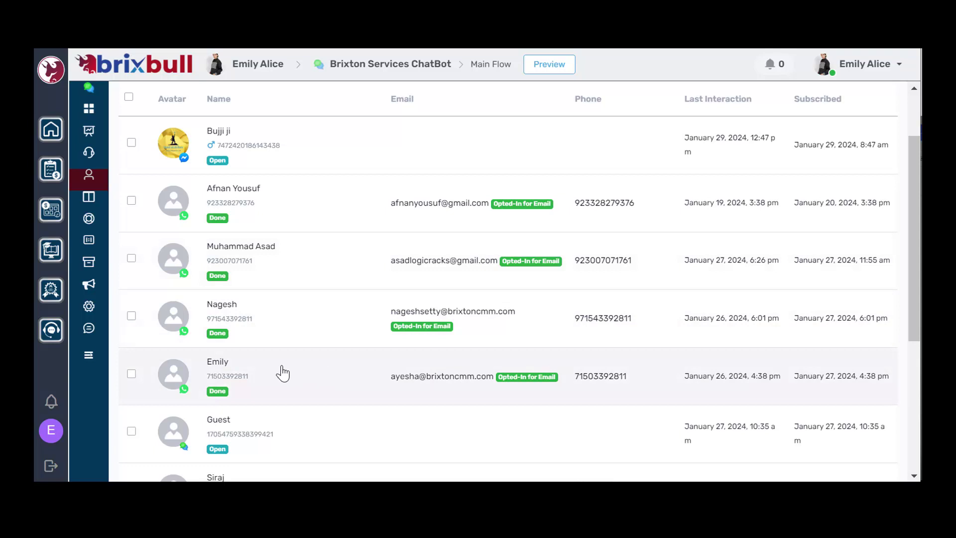
click(224, 379)
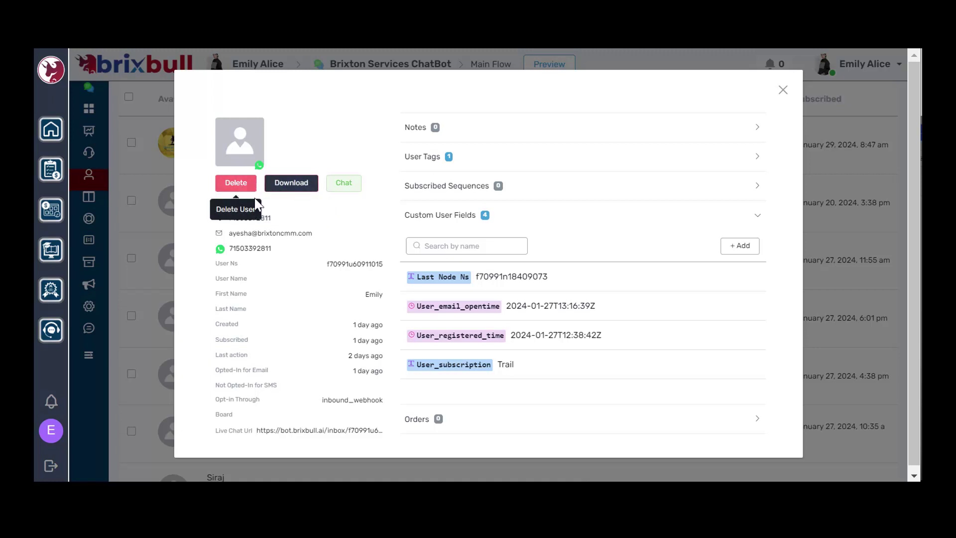
click(292, 185)
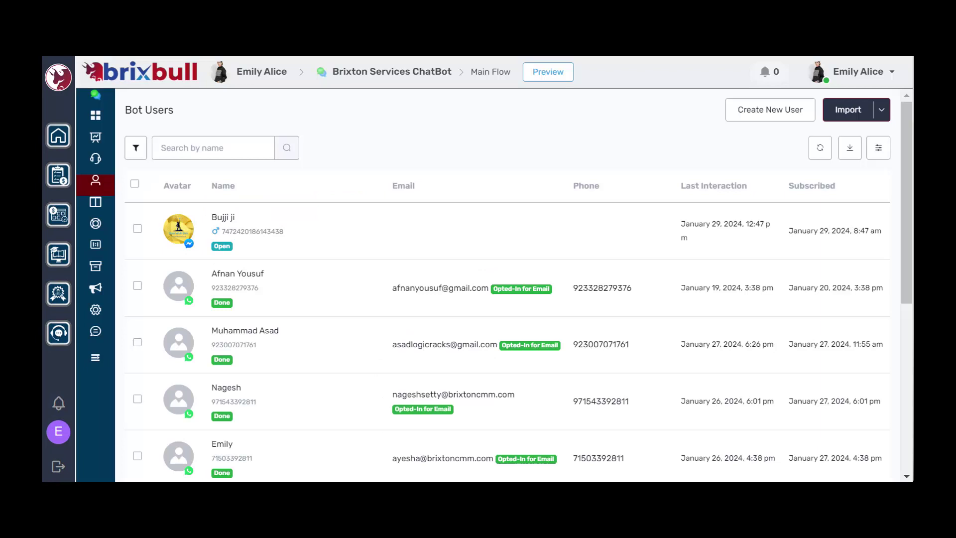
Step: Review the automation keyword rules and start a new sequence named demo
click(96, 223)
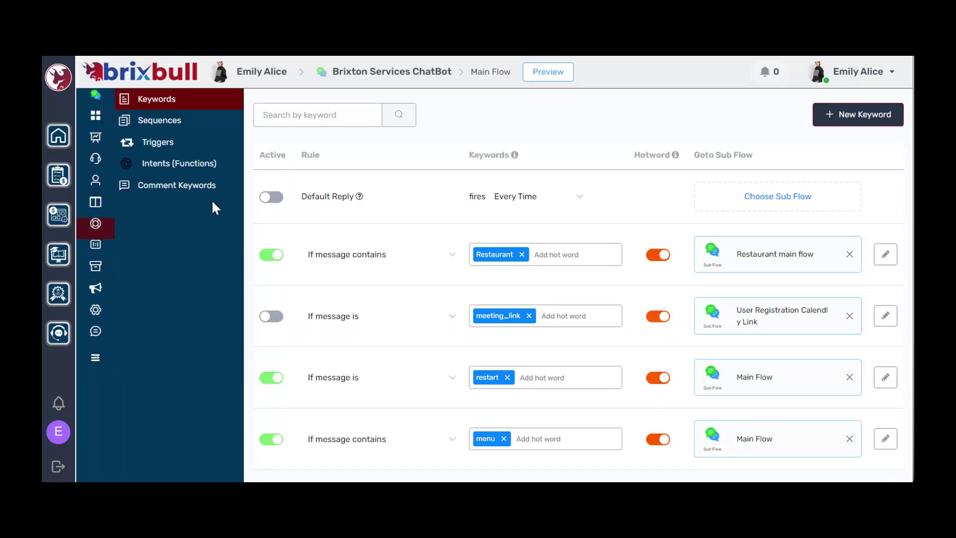
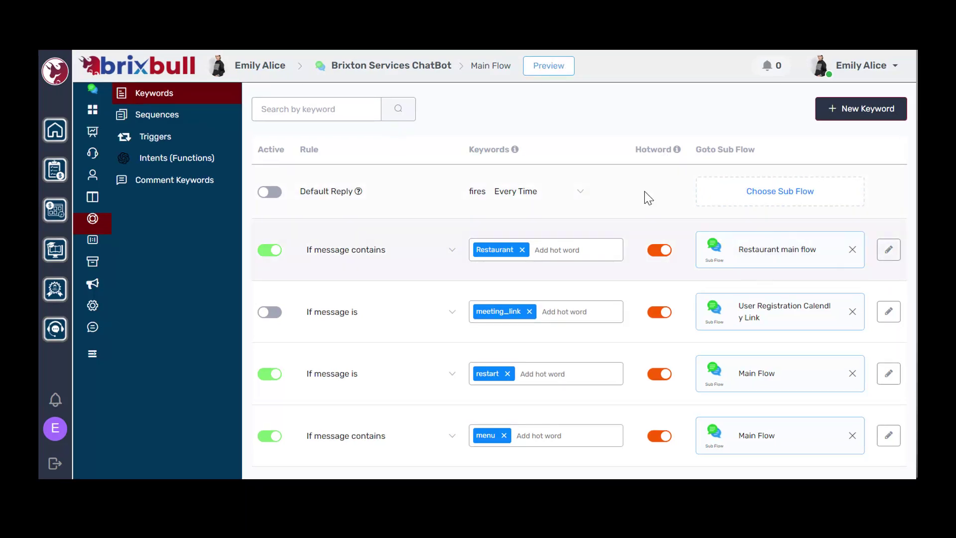
click(200, 120)
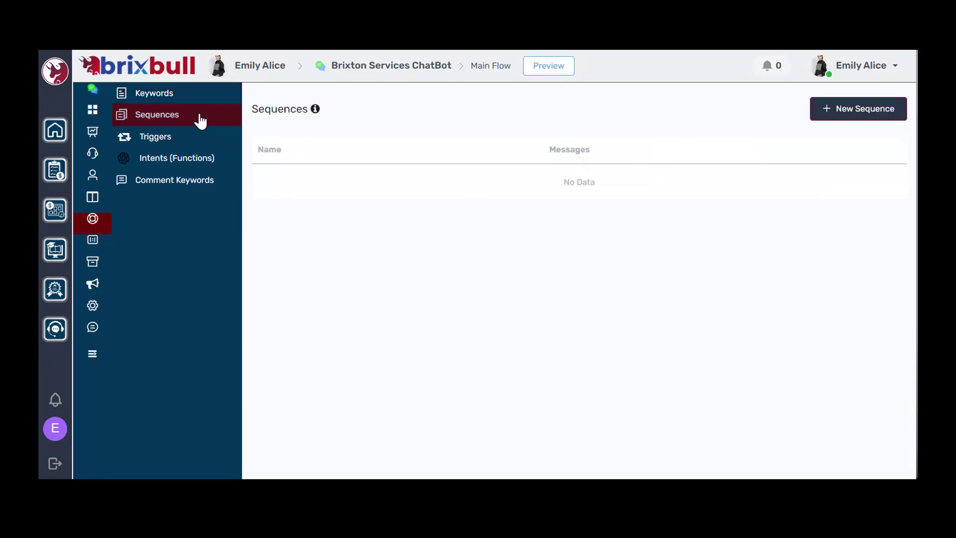
click(822, 120)
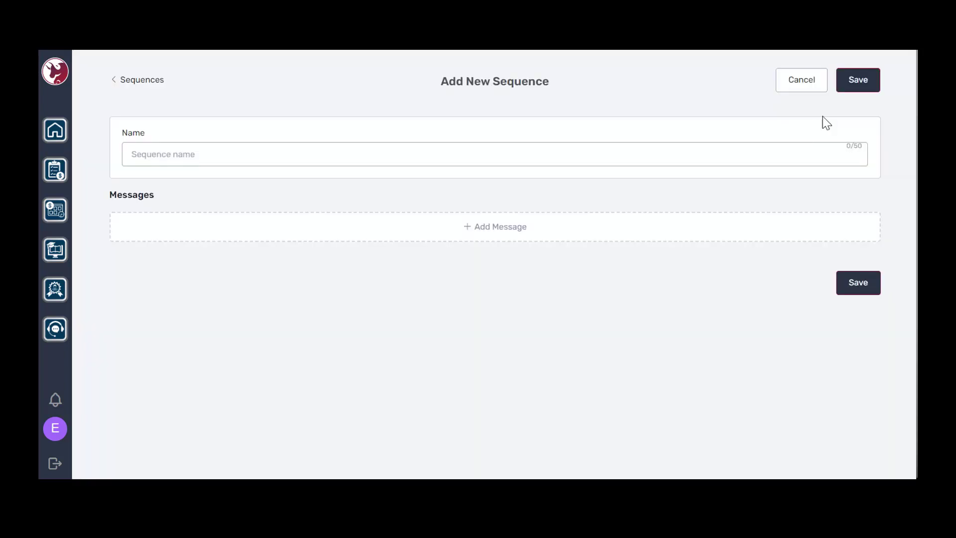
click(396, 157)
text(demo)
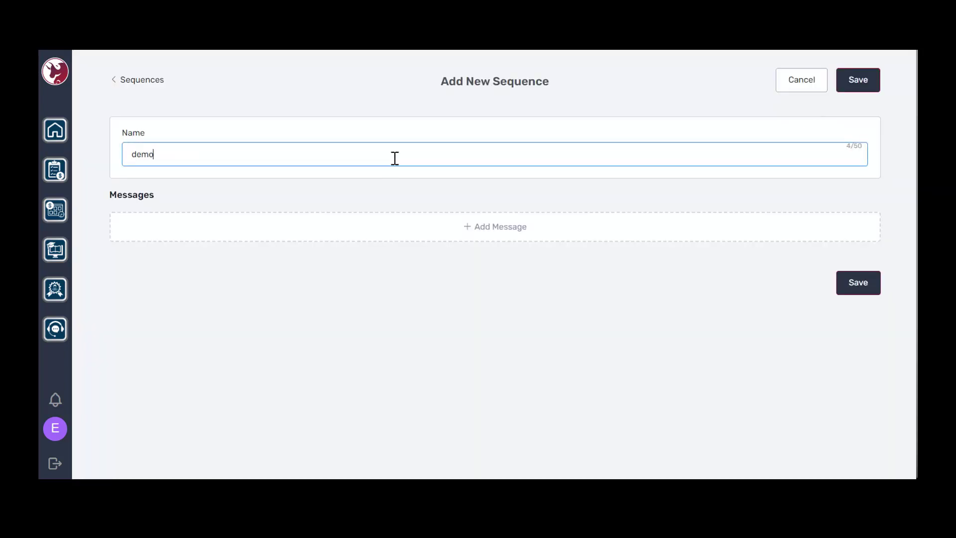
Step: Add a first message to the demo sequence and schedule it to send immediately after a user subscribes
click(495, 228)
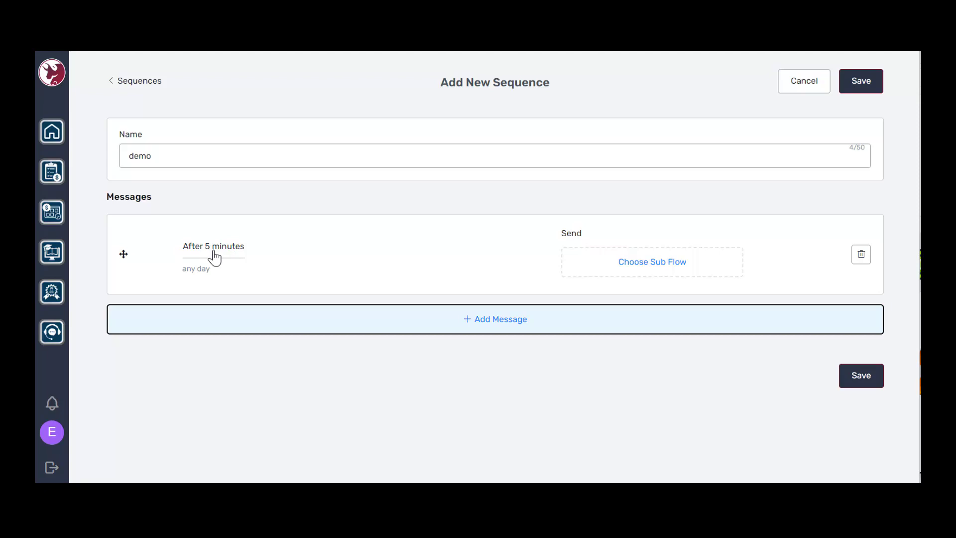
click(214, 256)
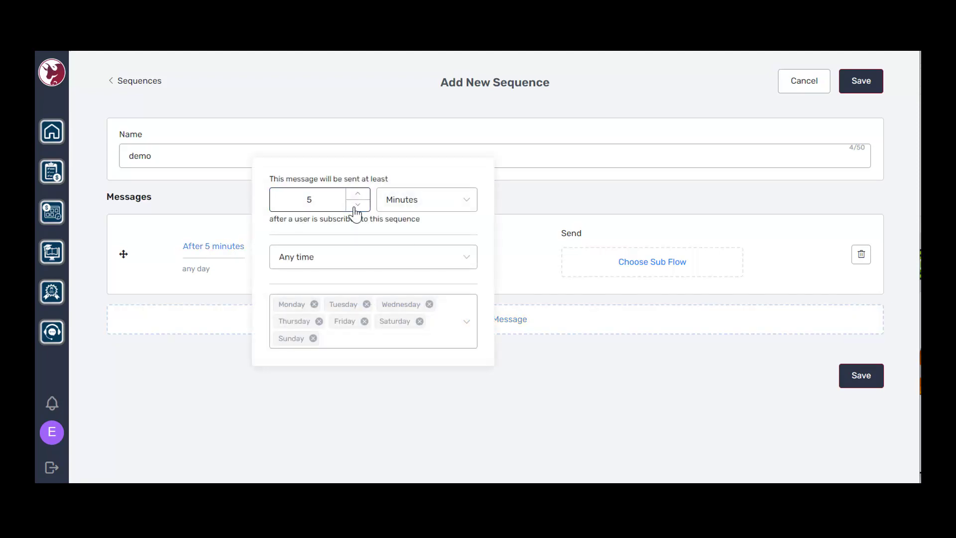
click(407, 205)
click(413, 231)
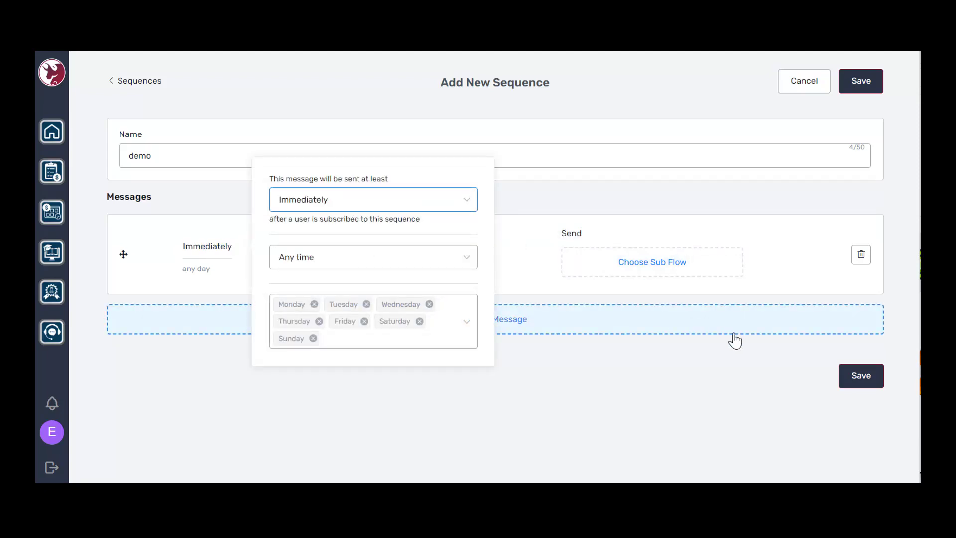
click(730, 359)
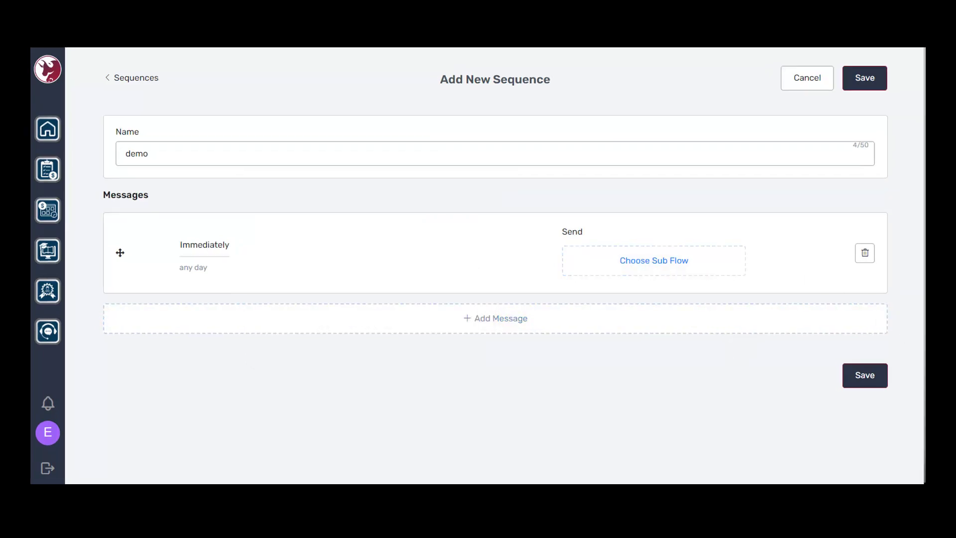
Step: Add a second message sent 5 minutes after the previous one, between 08:00 and 22:00, and leave the sequence unsaved
click(629, 322)
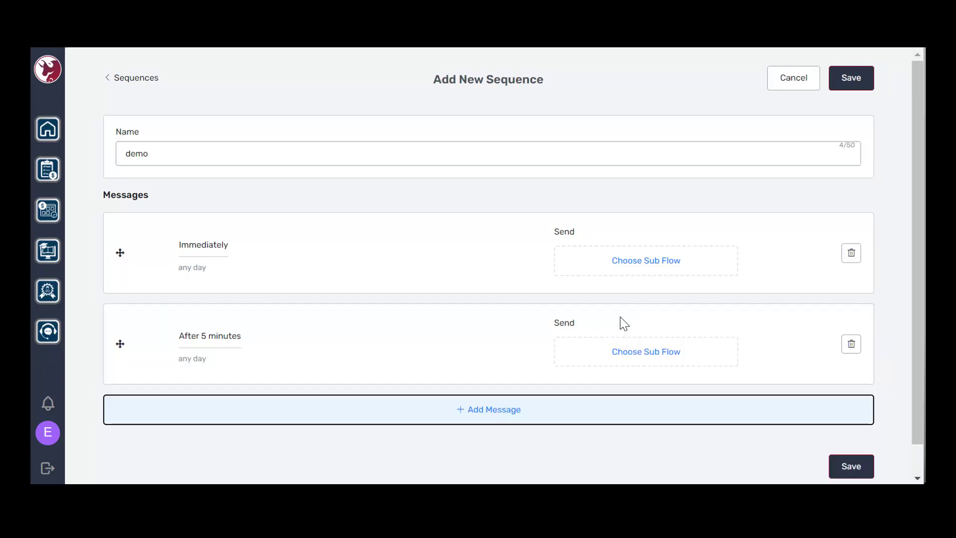
click(217, 338)
click(426, 291)
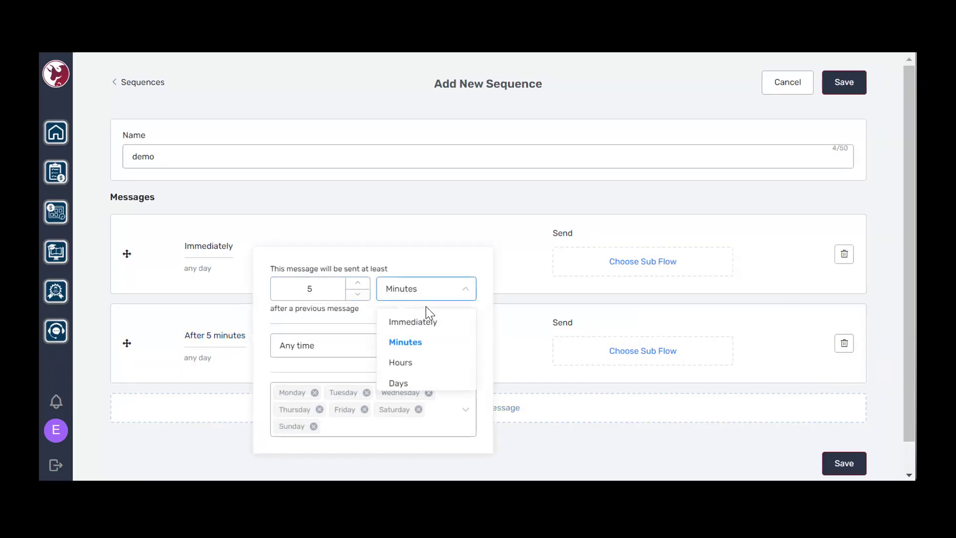
click(355, 353)
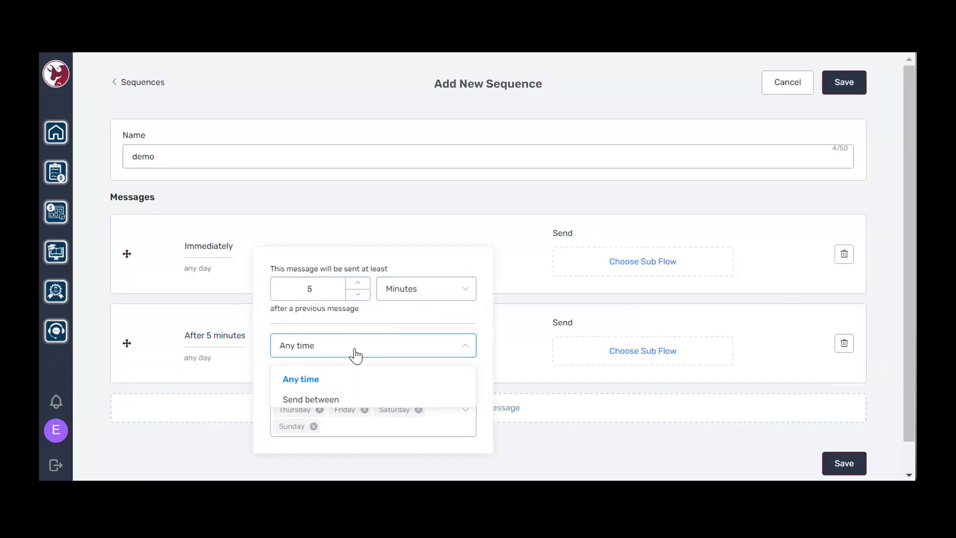
click(362, 400)
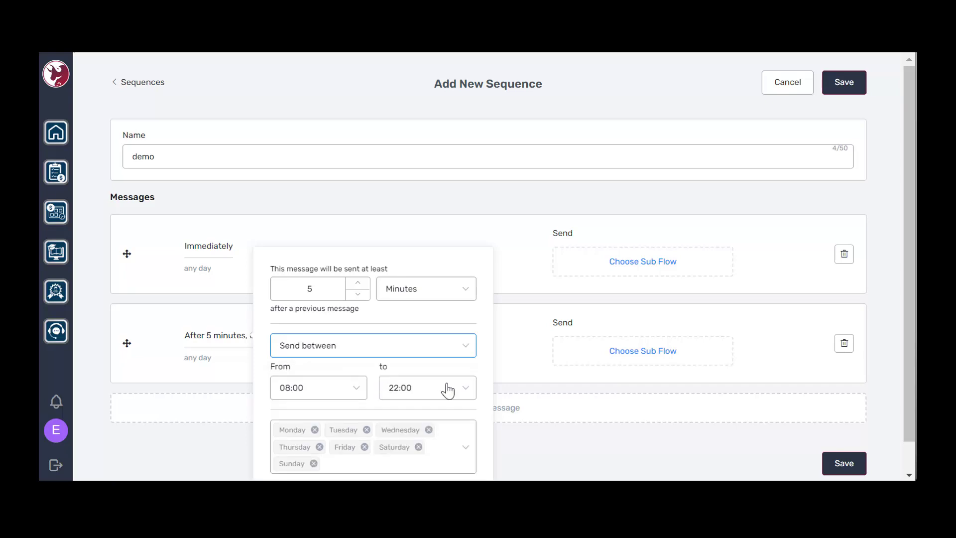
scroll(642, 383, down, 1)
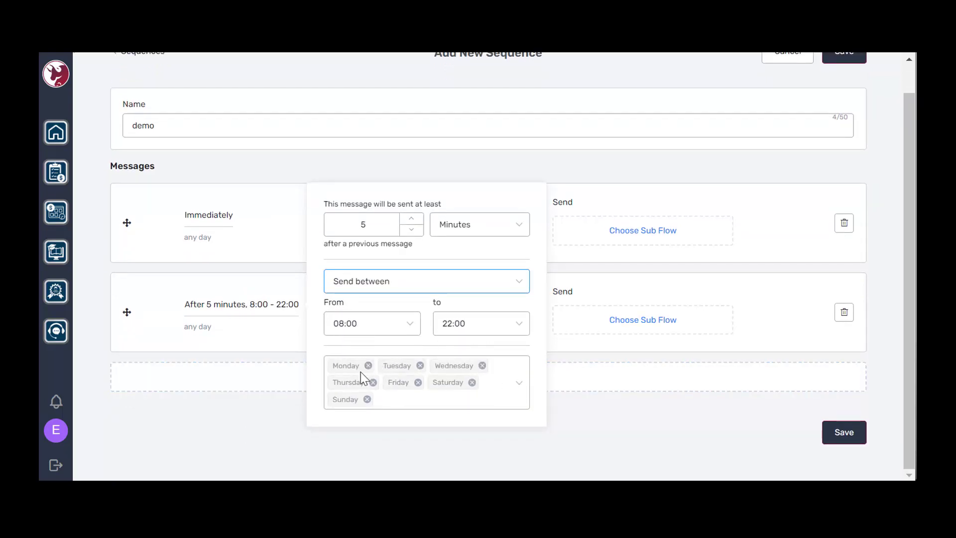
click(624, 417)
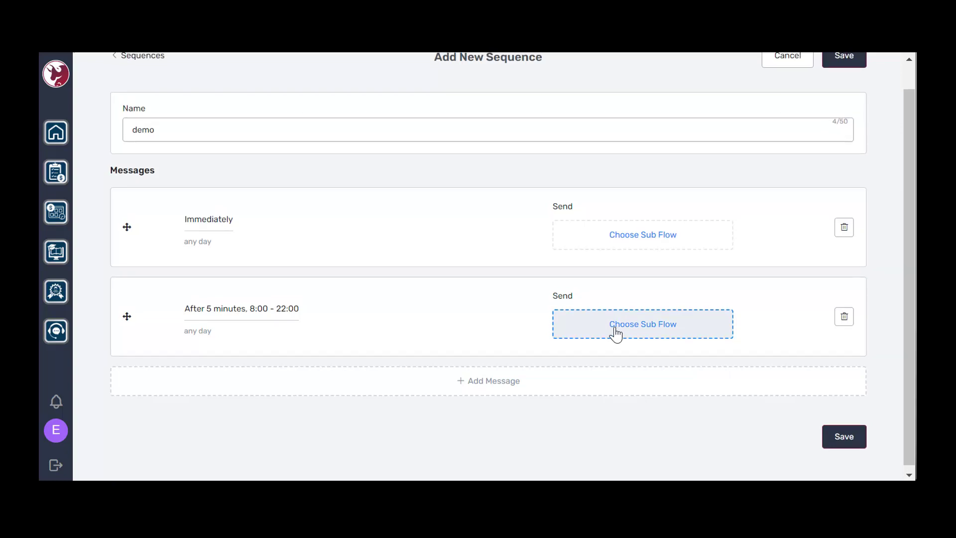
scroll(617, 334, up, 1)
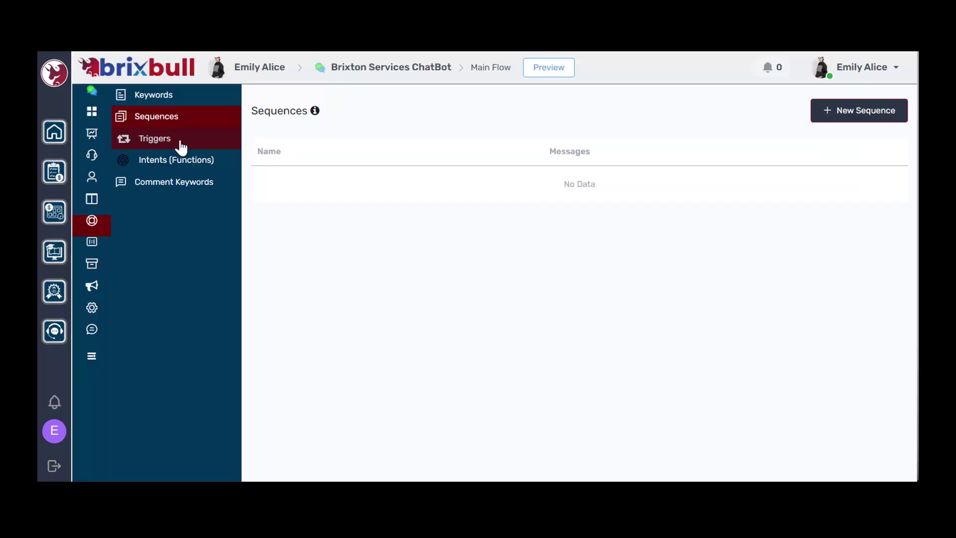
Step: Review the automation triggers and the sub flows they run, including the Calendly and date/time based ones
click(180, 144)
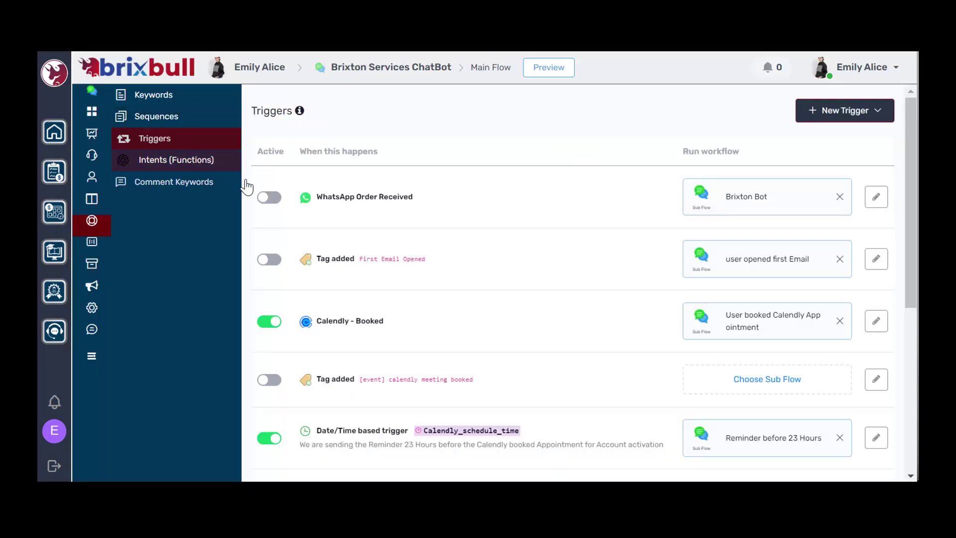
scroll(746, 294, down, 6)
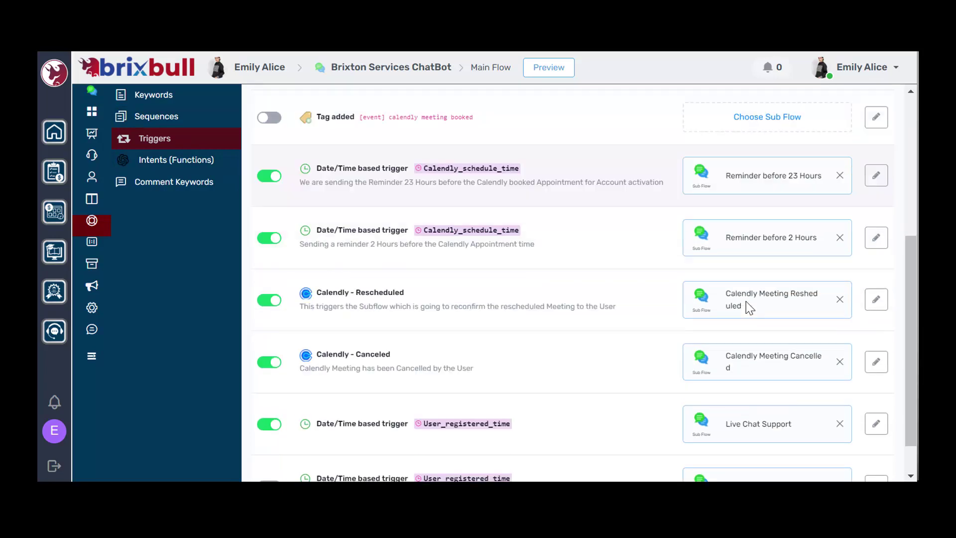
scroll(743, 309, up, 6)
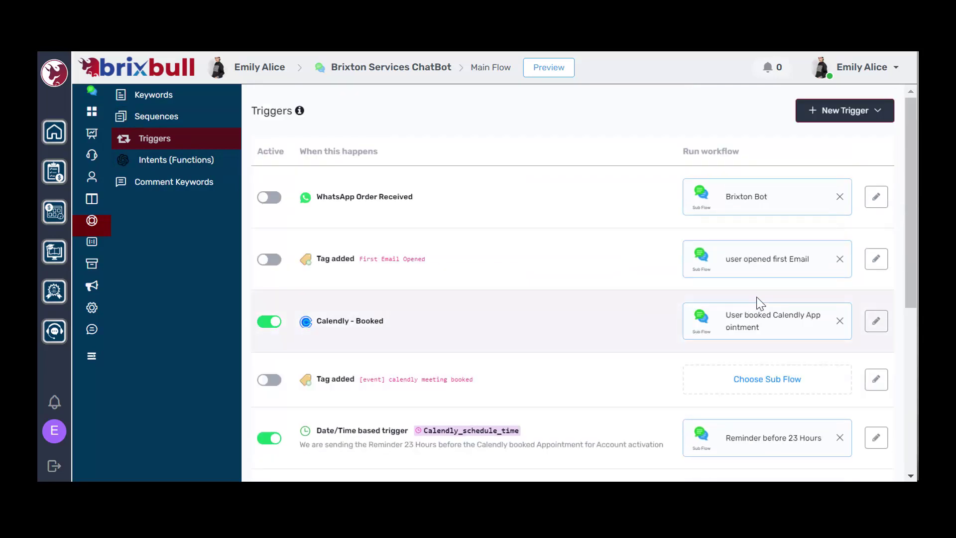
Step: Start a New User trigger, try switching it to activated and back, and cancel it without saving
click(821, 119)
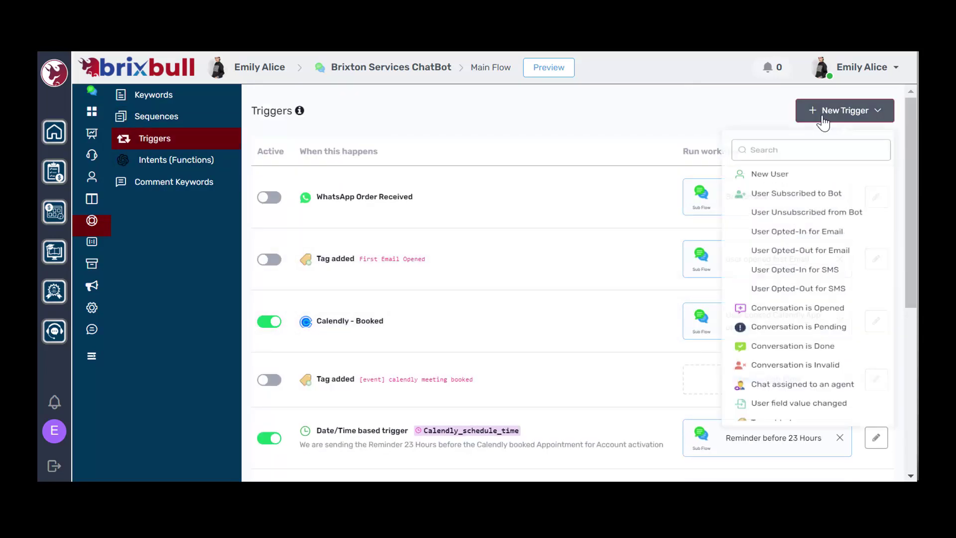
click(791, 185)
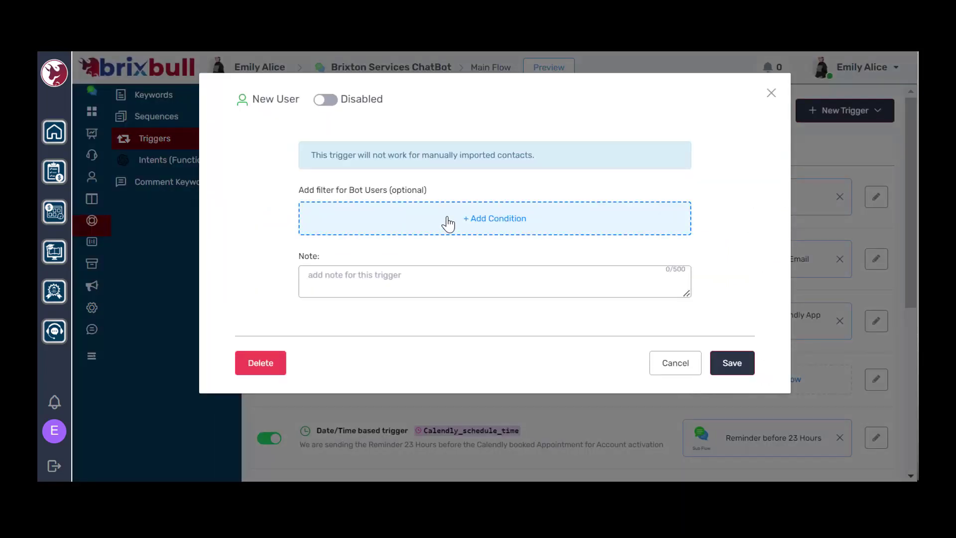
click(327, 101)
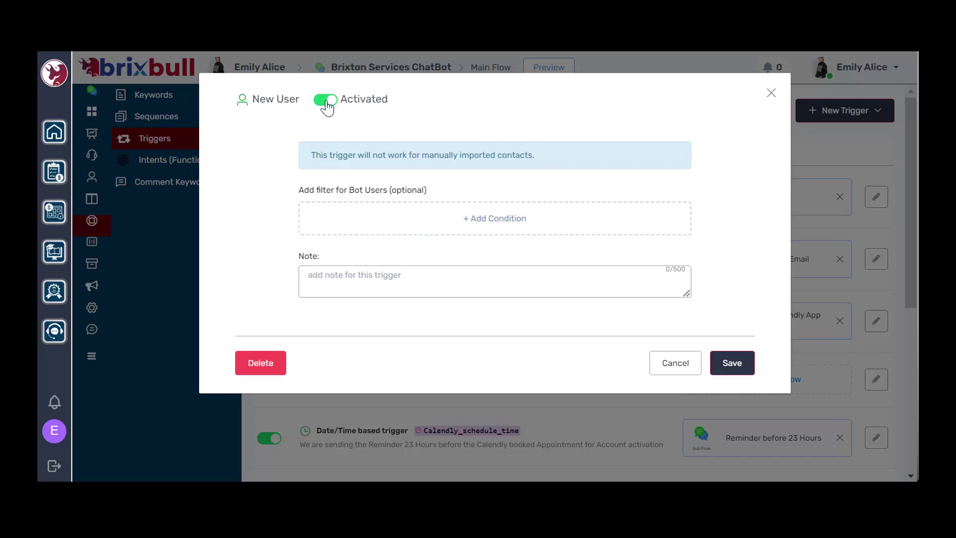
click(326, 101)
click(675, 362)
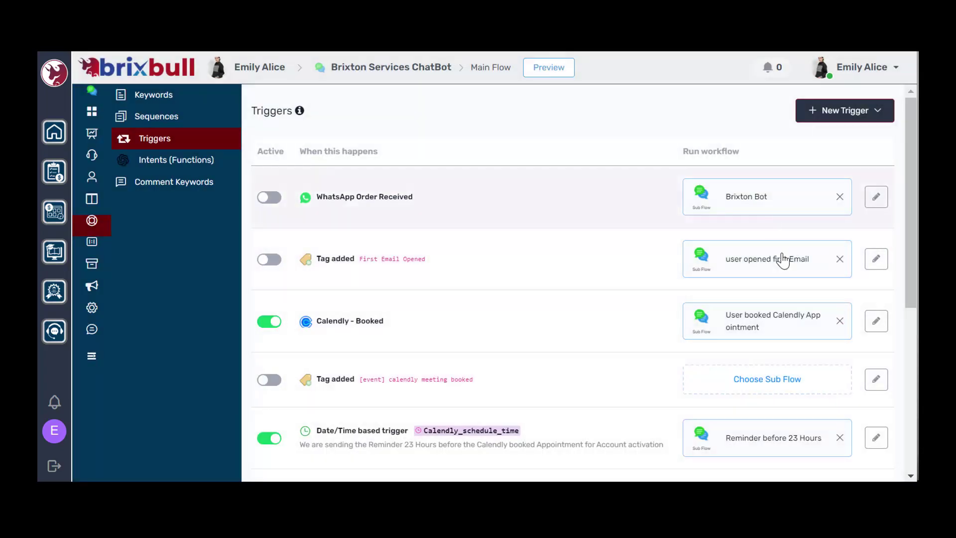
Step: Review the full list of existing triggers with their notes and assigned sub flows
scroll(794, 306, down, 2)
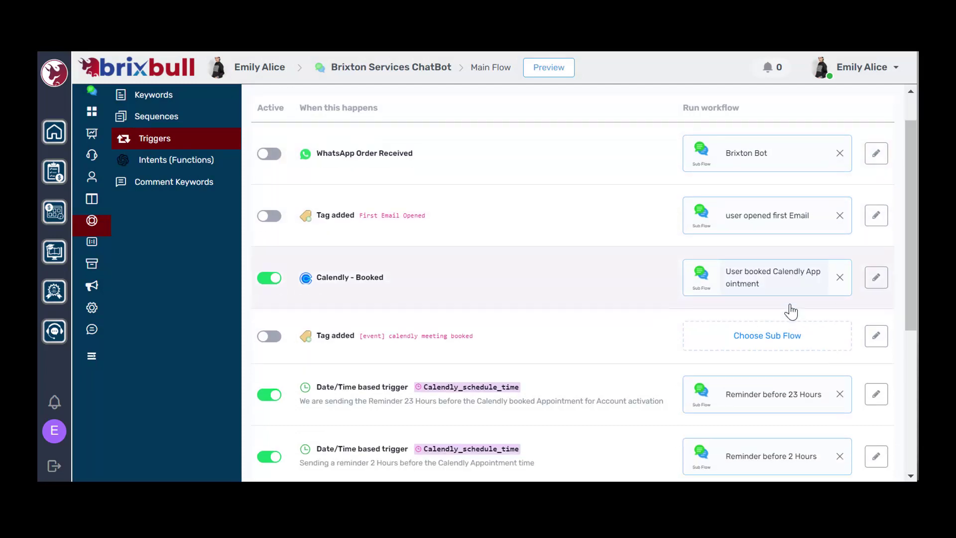
scroll(791, 312, down, 1)
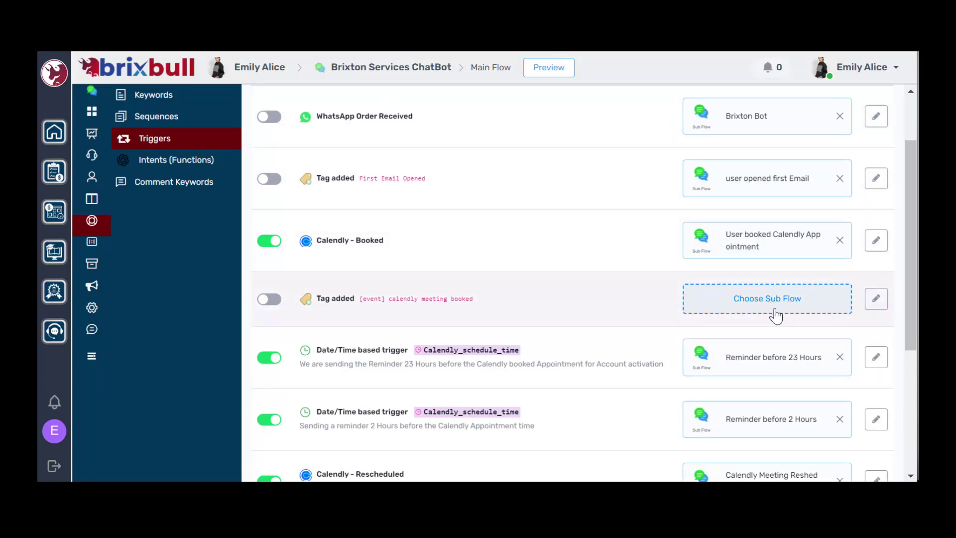
scroll(780, 314, down, 3)
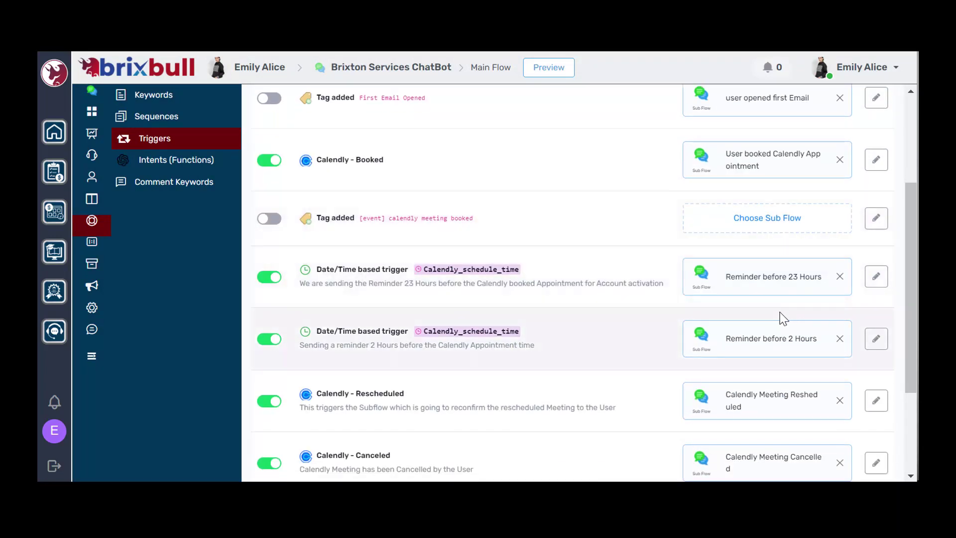
scroll(777, 324, down, 1)
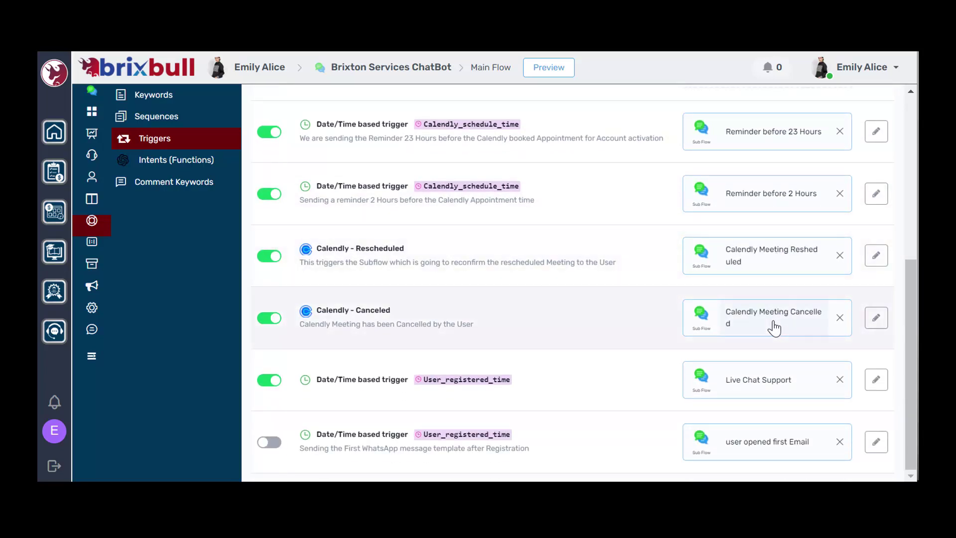
scroll(777, 323, up, 6)
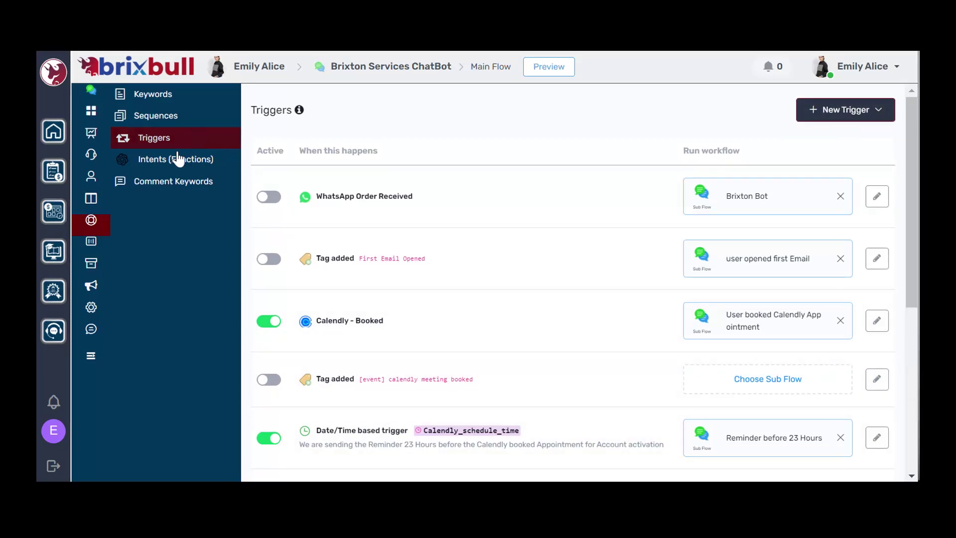
Step: Review the comment keyword rules, examine the tracking, reply and delay options for a new comment keyword, and cancel it
click(180, 183)
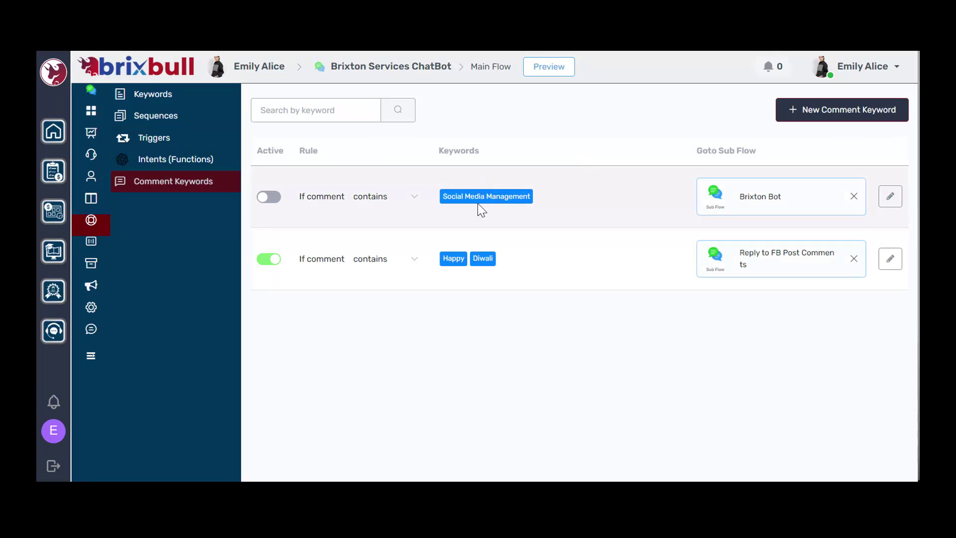
click(790, 114)
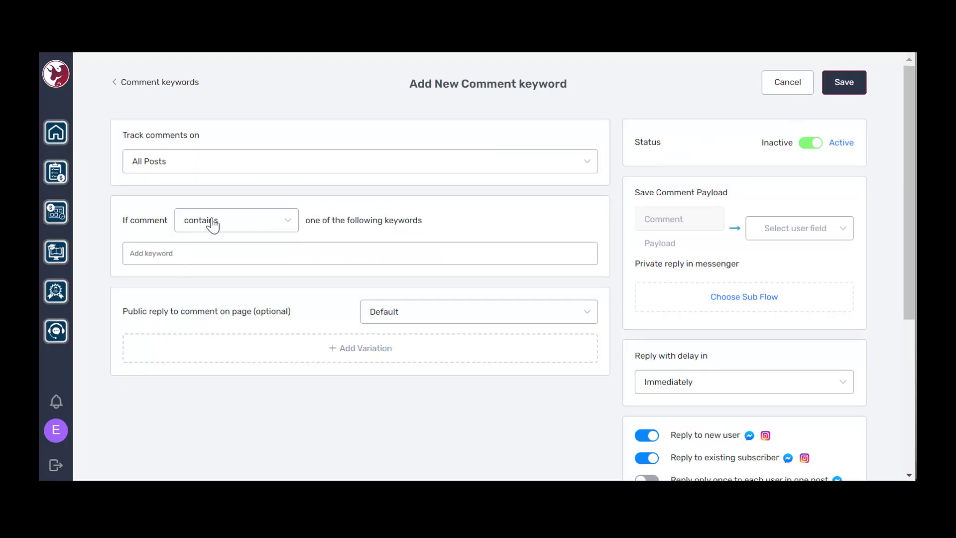
click(370, 255)
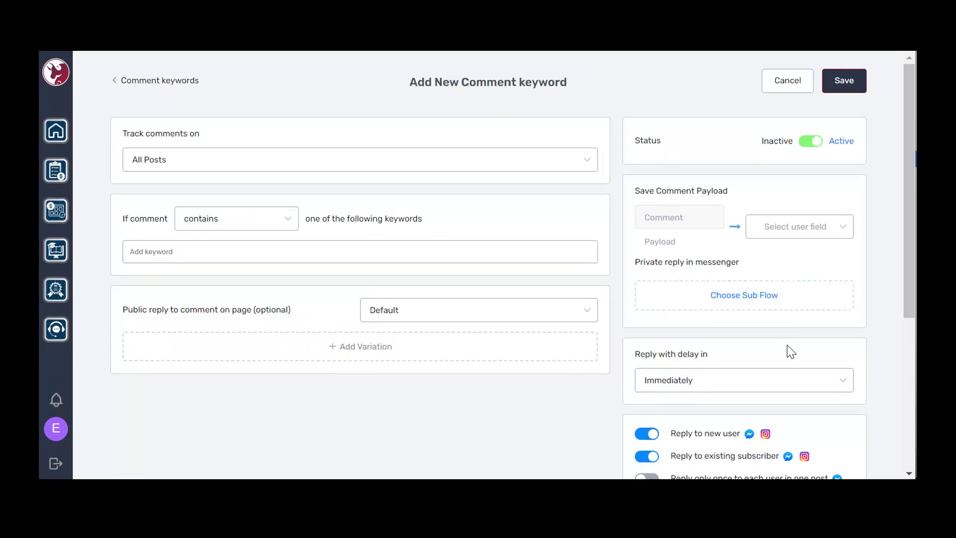
scroll(794, 358, down, 2)
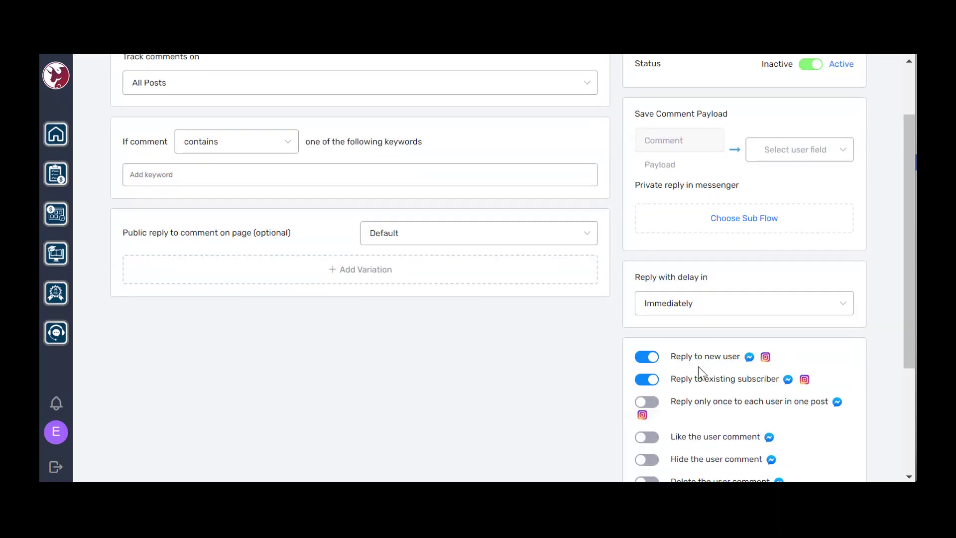
scroll(750, 371, down, 2)
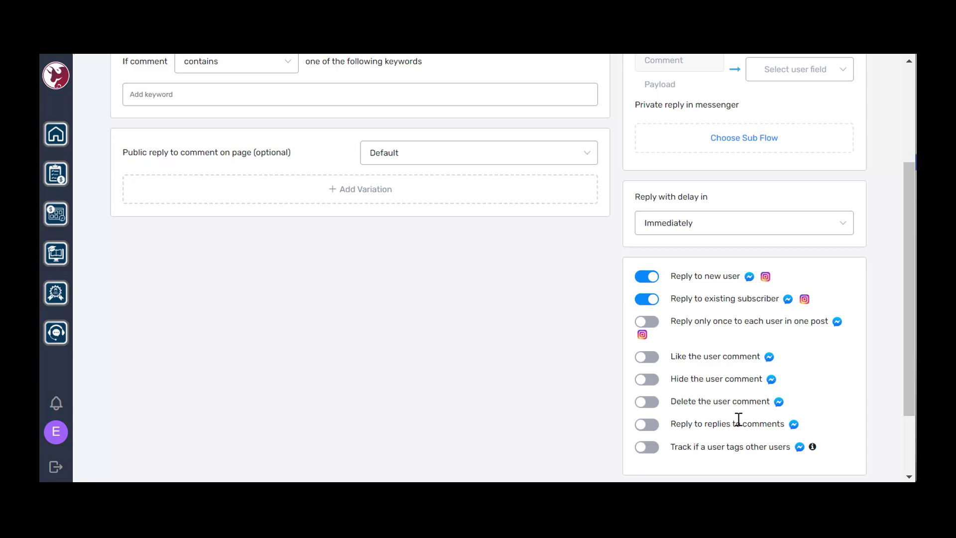
scroll(741, 423, down, 2)
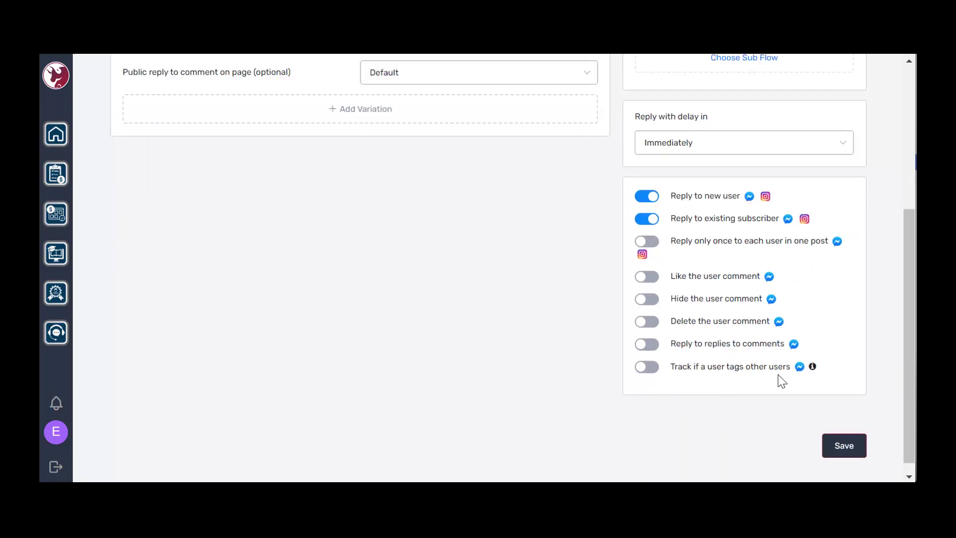
scroll(726, 343, up, 10)
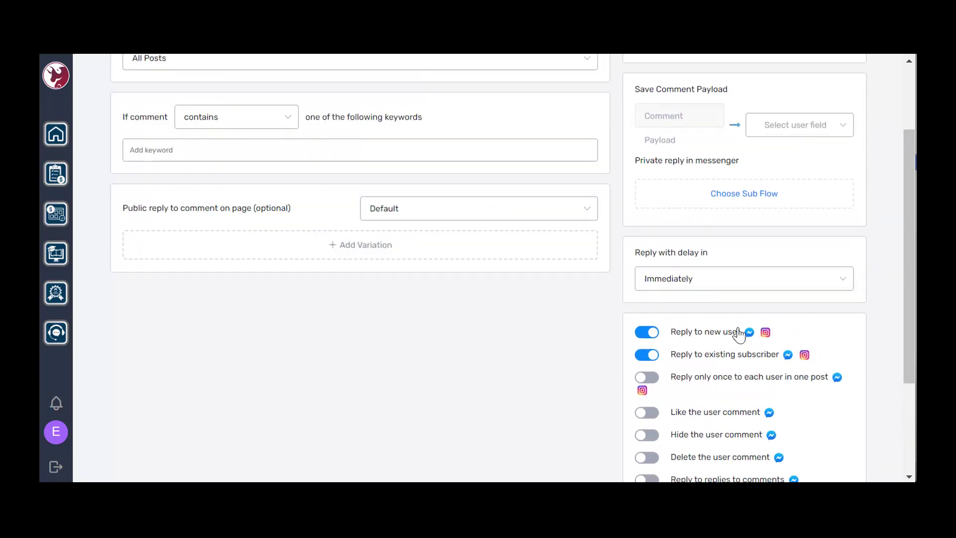
click(779, 88)
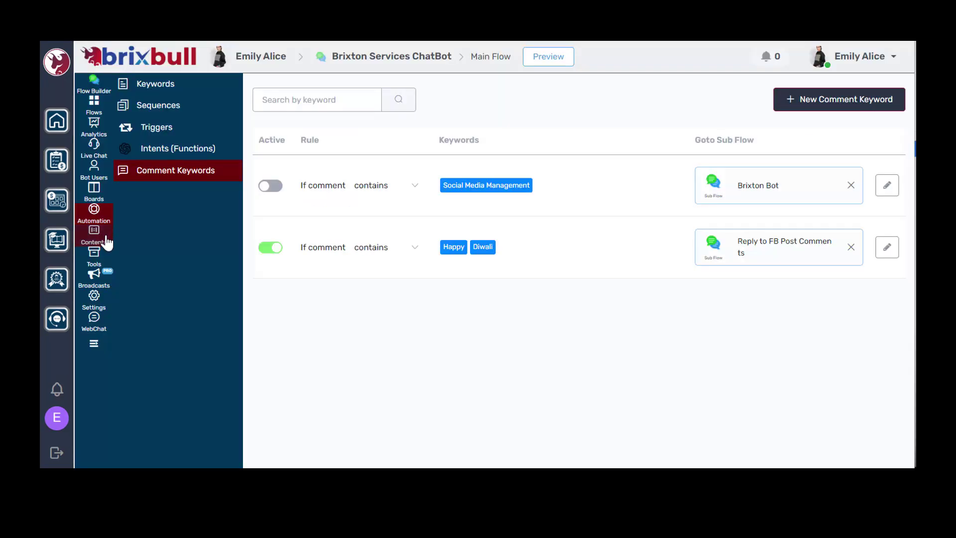
Step: Review the user fields under content, check the folder and type options for a new user field, and cancel it
click(103, 242)
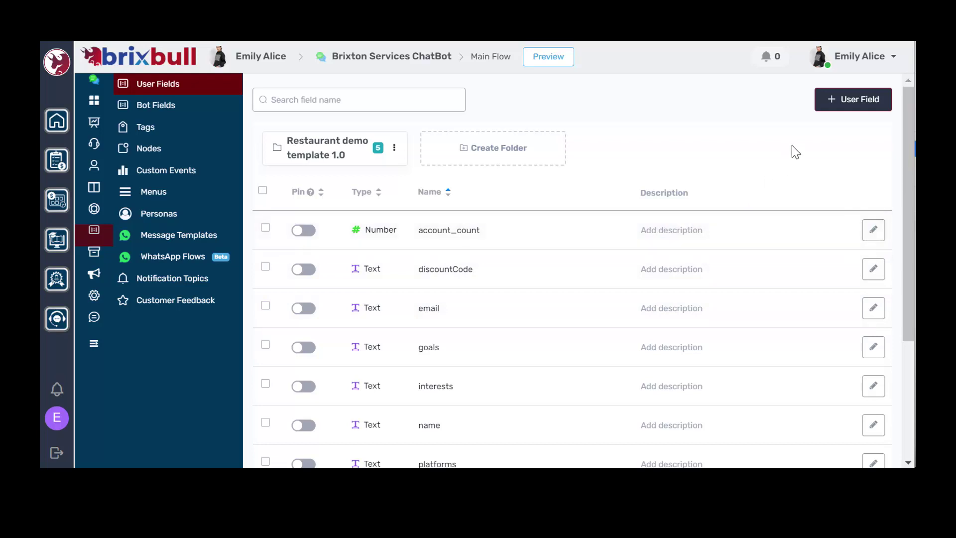
click(846, 99)
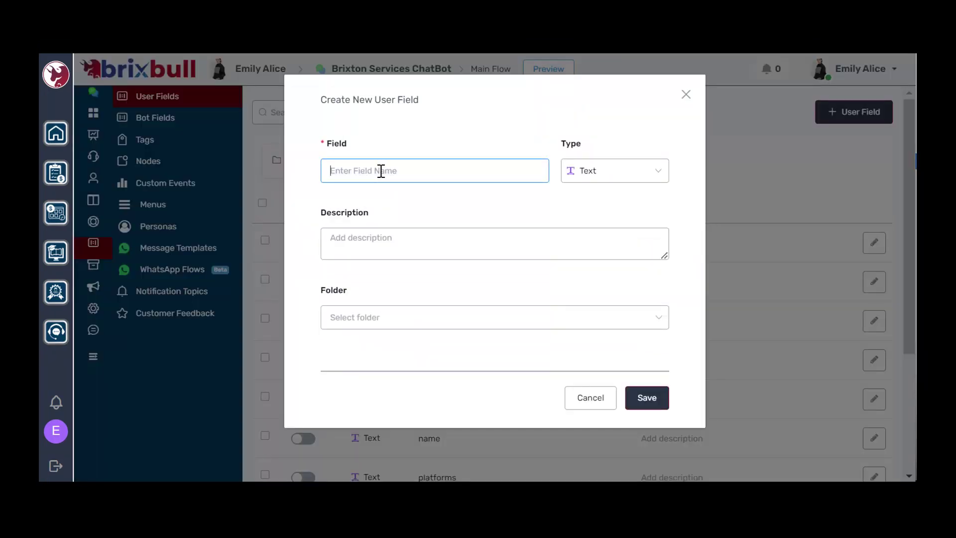
click(356, 230)
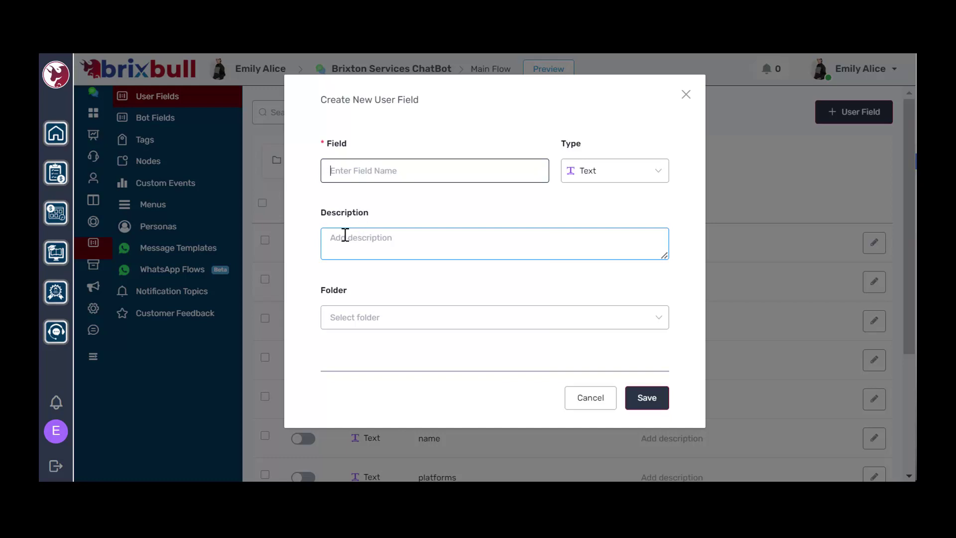
click(384, 322)
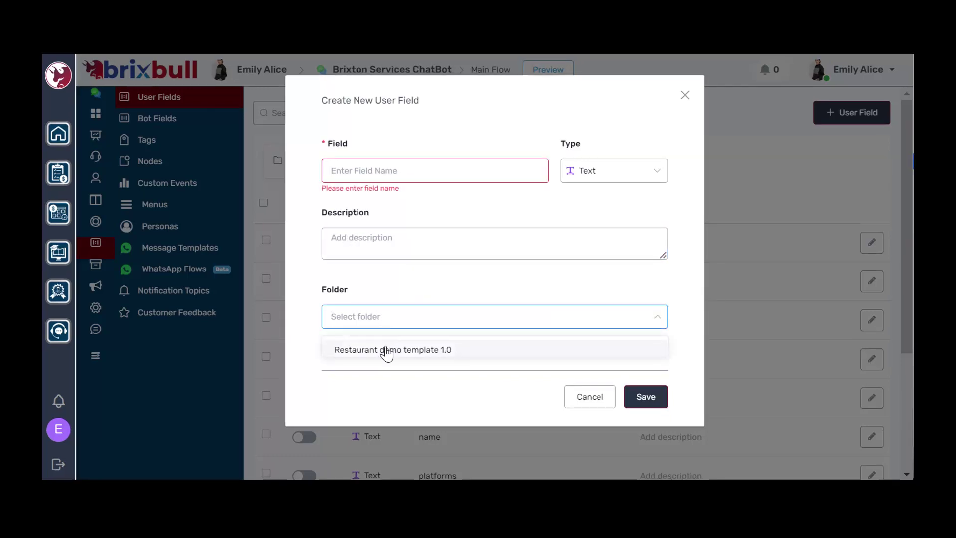
click(411, 214)
click(625, 175)
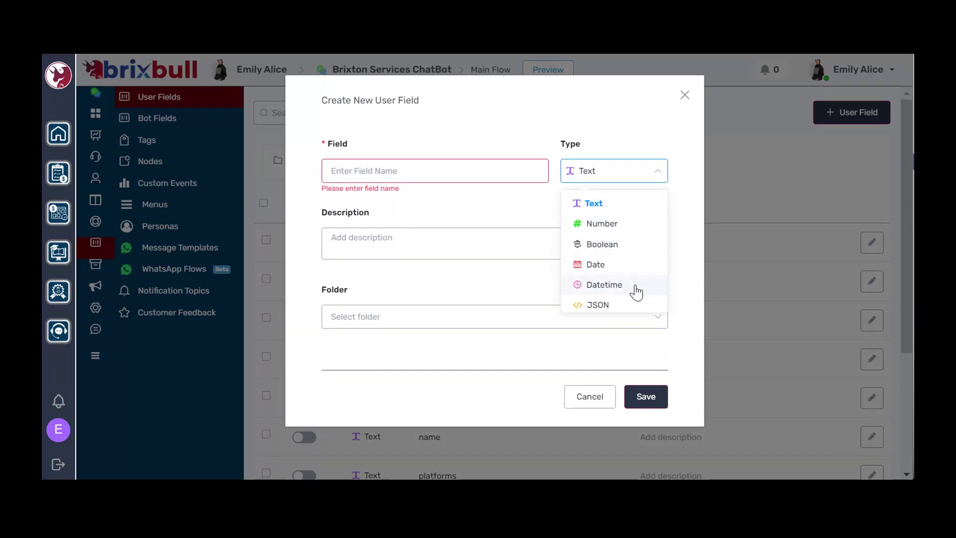
click(602, 401)
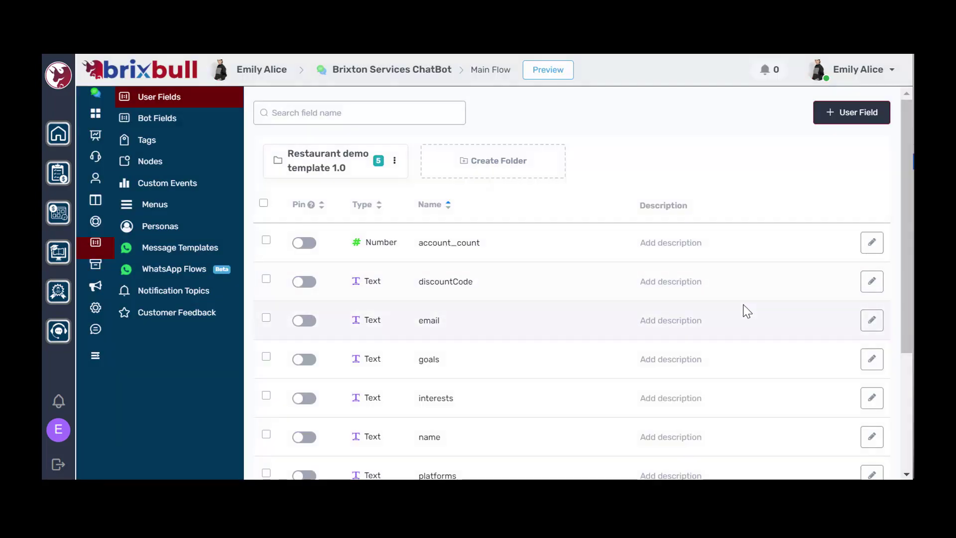
Step: Review the bot fields, examine the name, type, value, description and folder settings for a new one, and cancel it
click(174, 127)
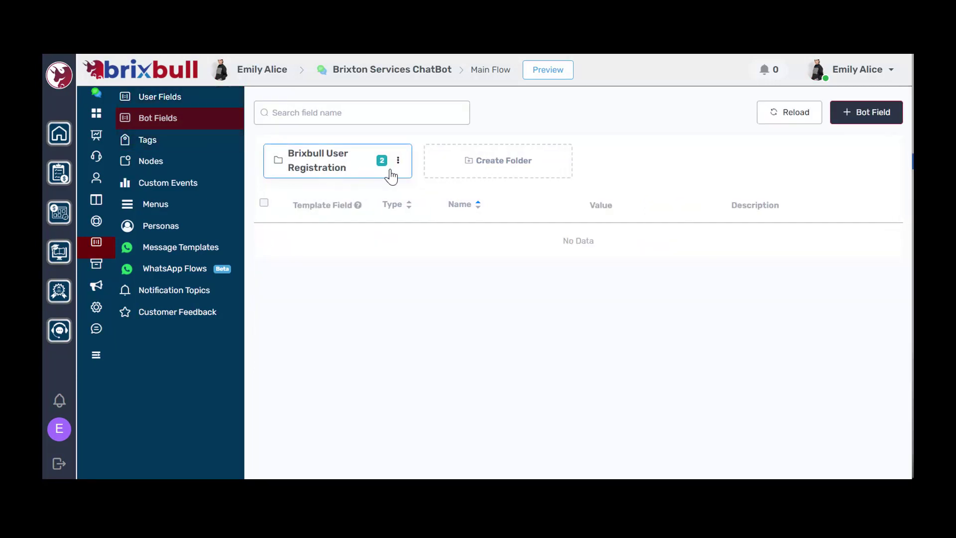
click(869, 113)
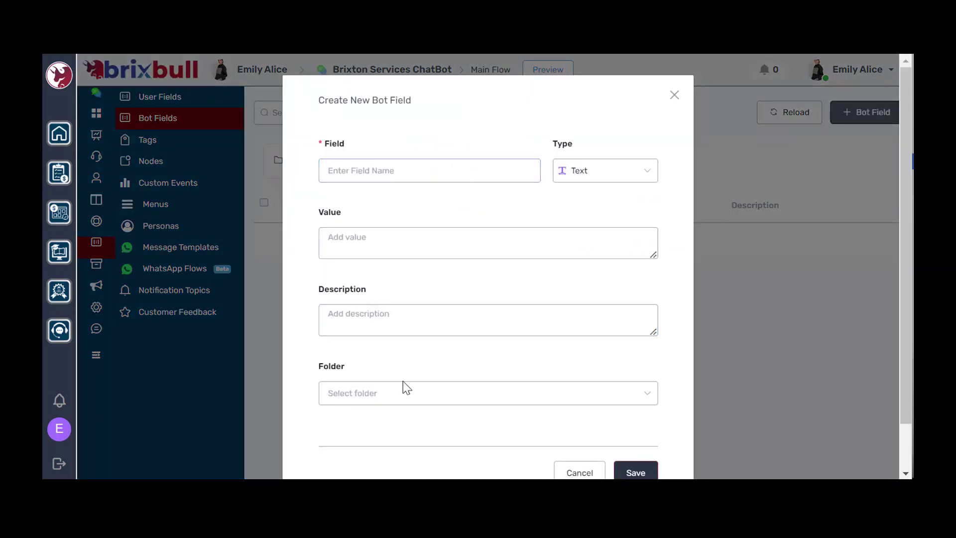
scroll(550, 407, down, 1)
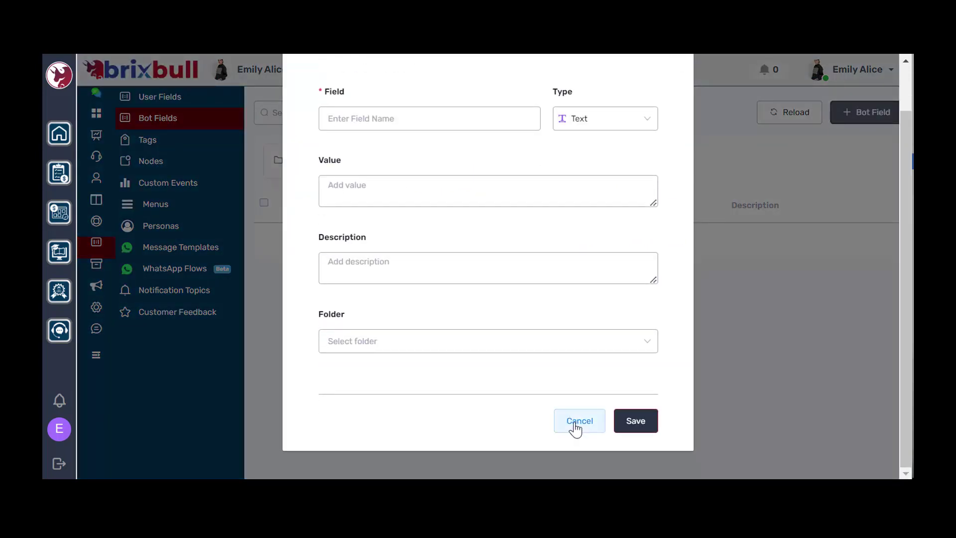
click(578, 423)
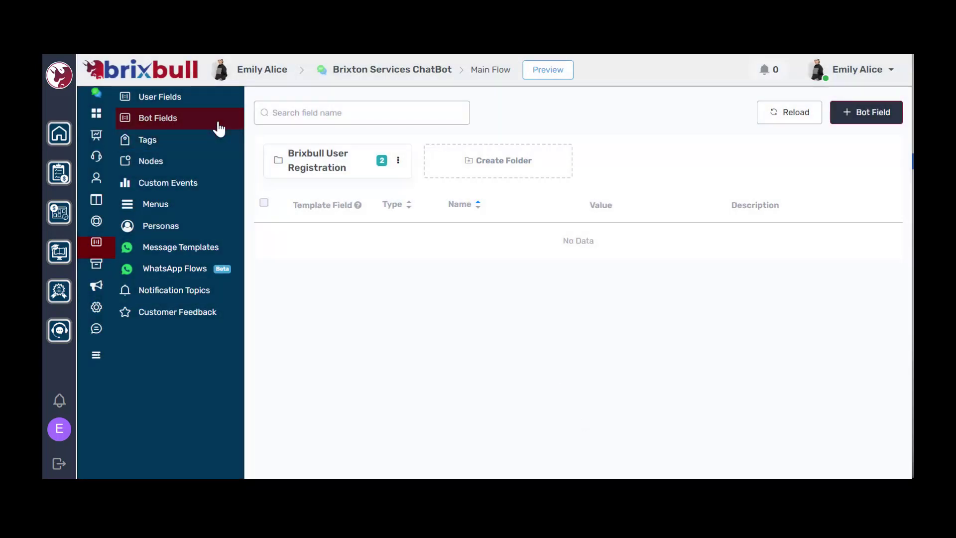
Step: Review the list of tags, look at the form for naming a new tag, and cancel it
click(219, 139)
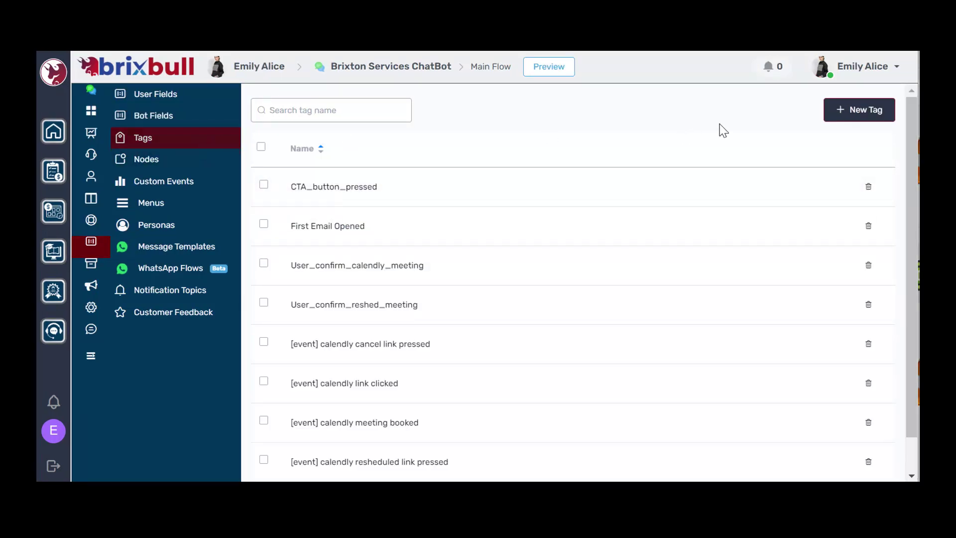
scroll(546, 284, down, 1)
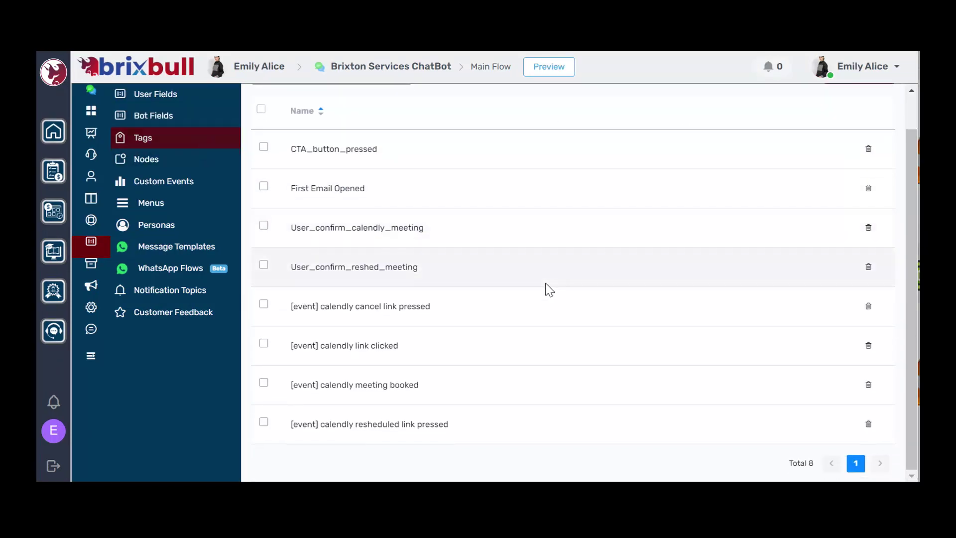
scroll(548, 290, up, 1)
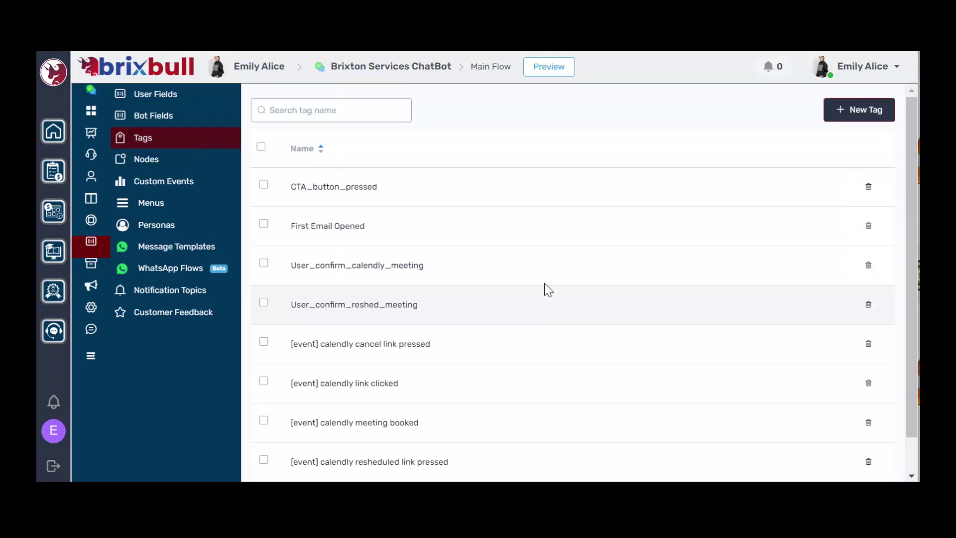
click(863, 115)
click(463, 267)
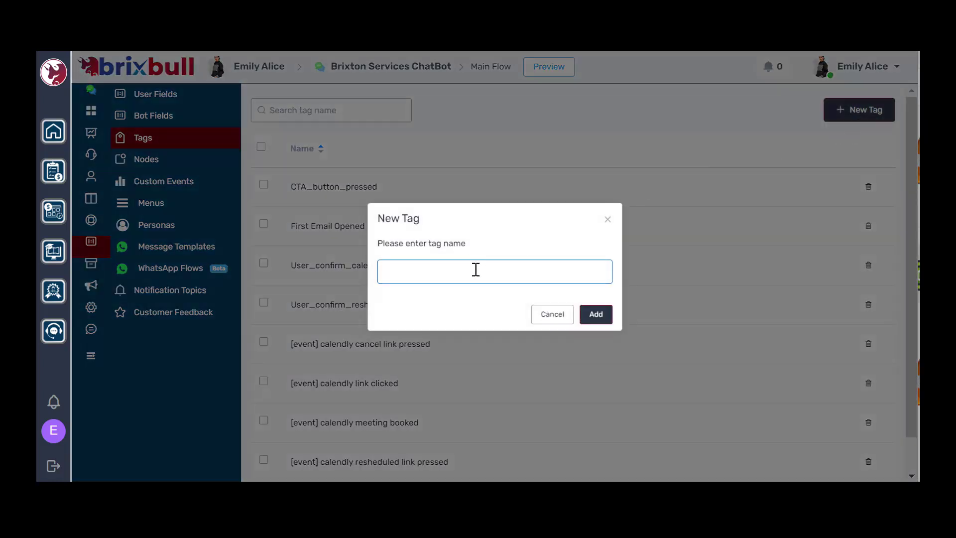
click(538, 316)
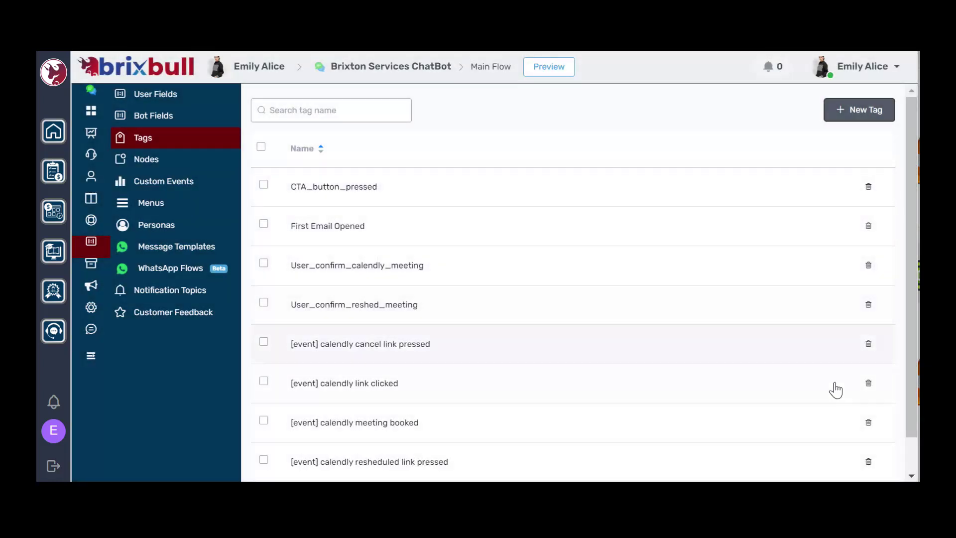
Step: Review the nodes list and the notification topics, check the frequency options for a new topic, and cancel it
scroll(834, 408, down, 1)
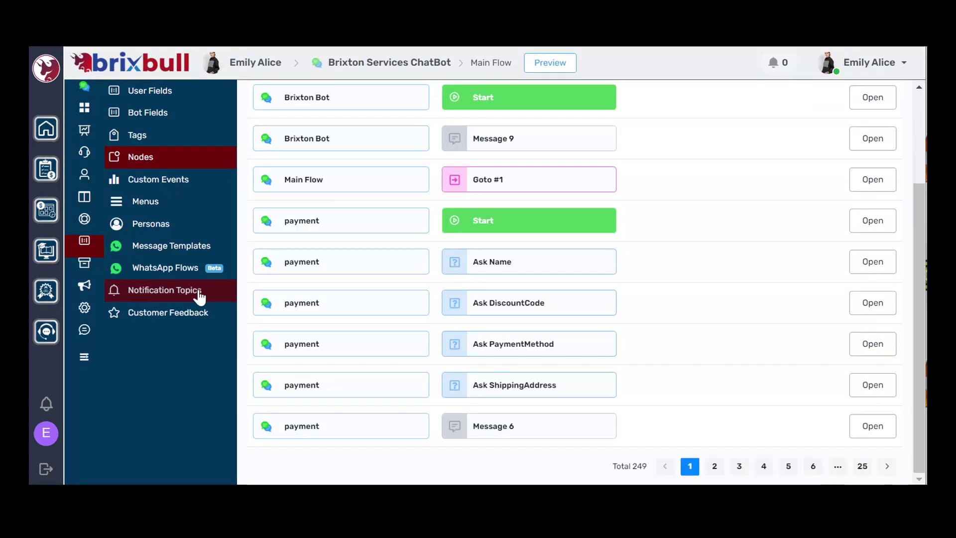
click(203, 292)
click(377, 234)
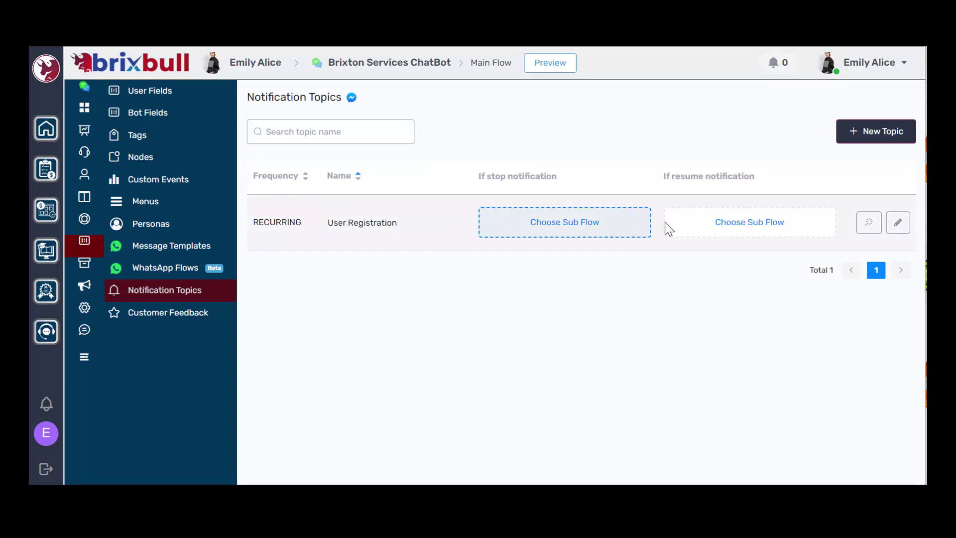
click(854, 134)
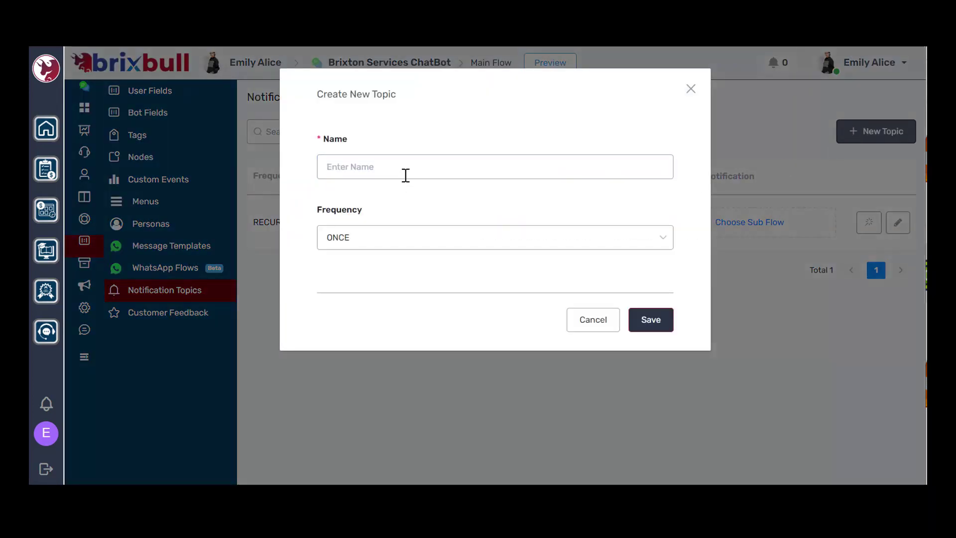
click(477, 244)
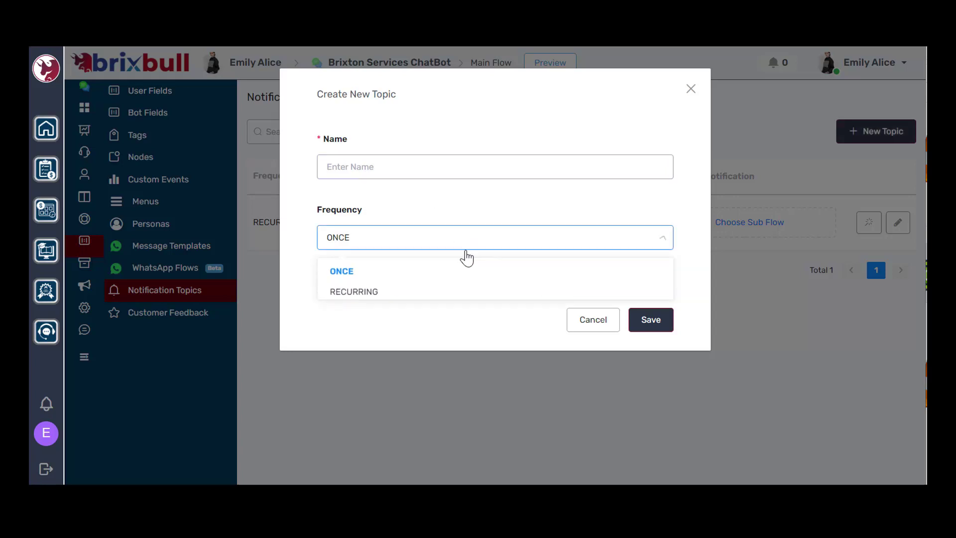
click(594, 323)
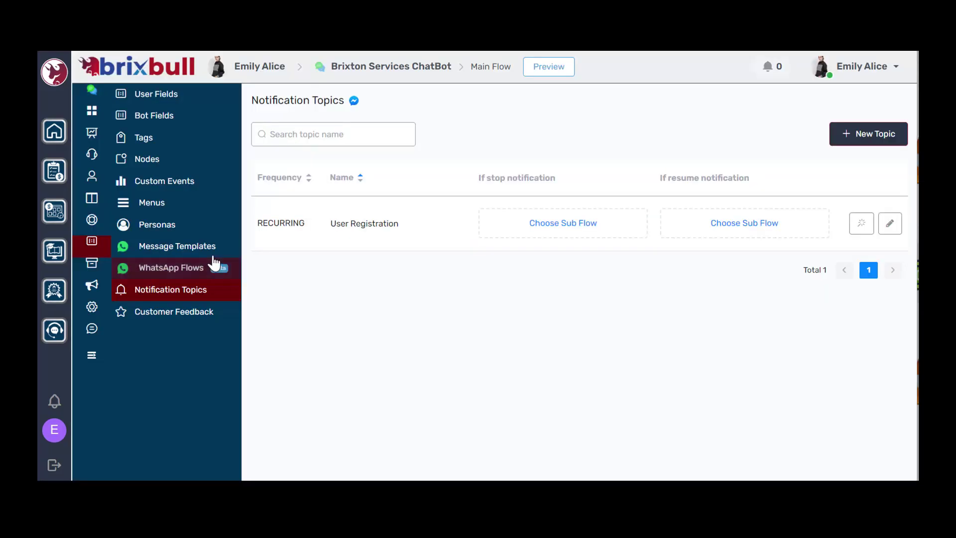
Step: Review the personas page, look at the name and avatar fields for a new persona, and close the form
click(175, 223)
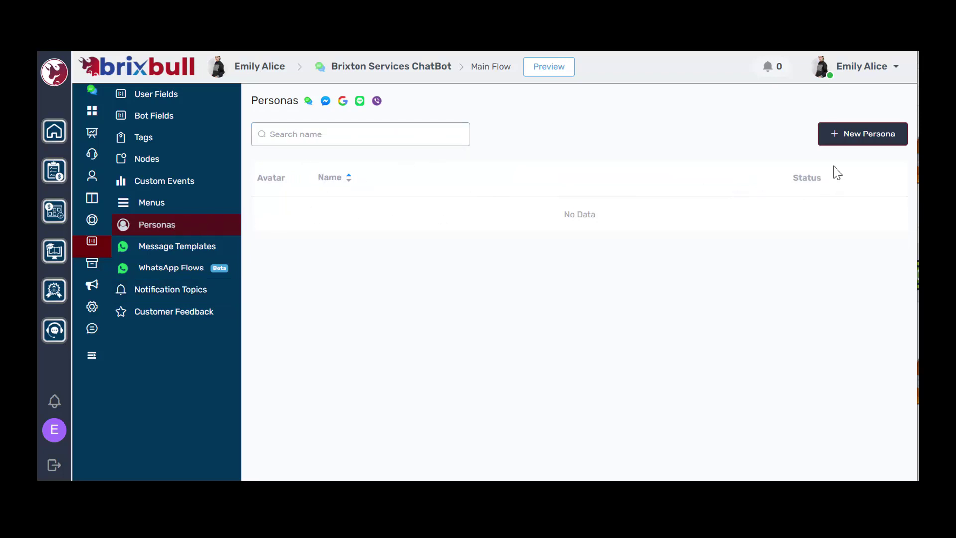
click(831, 142)
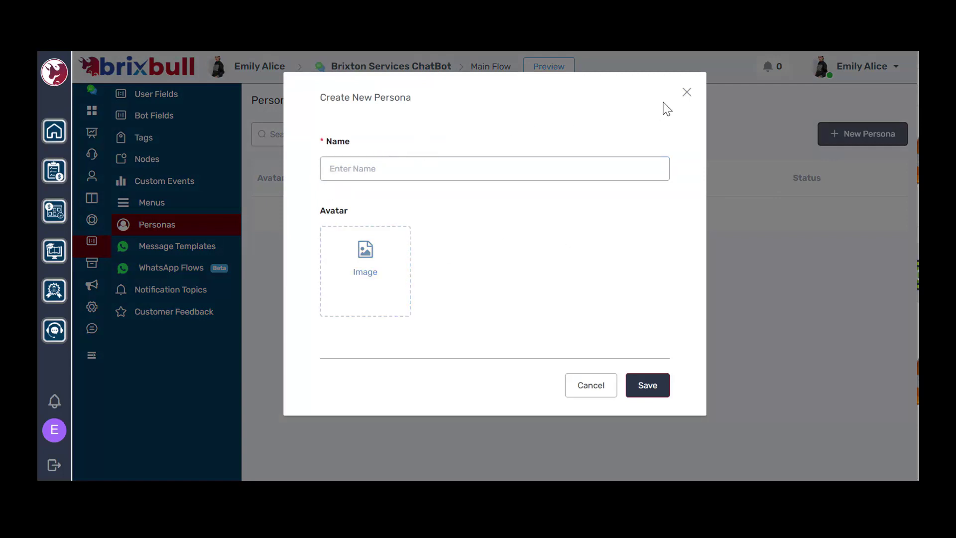
click(686, 92)
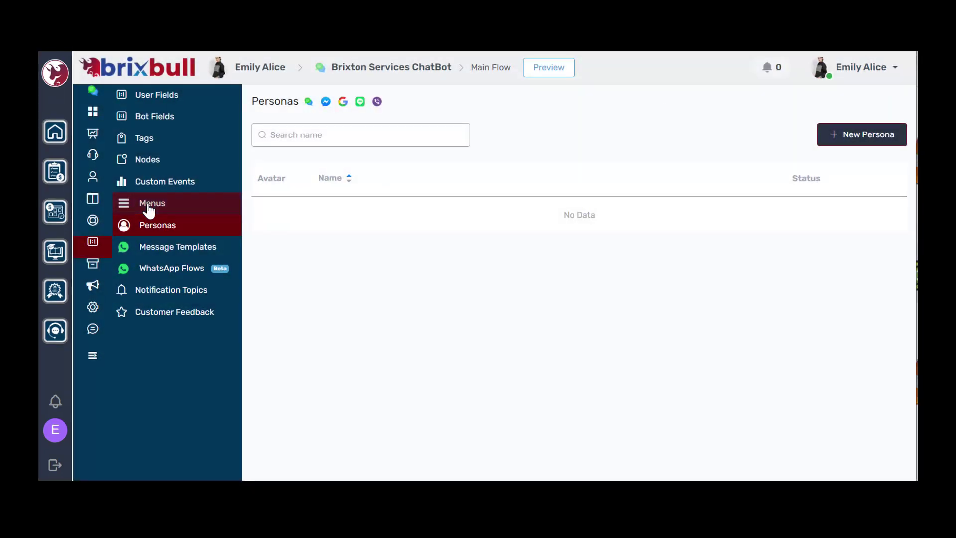
Step: Review the menus page, examine the keyboard input and menu item options for a new menu, and close the form
click(149, 206)
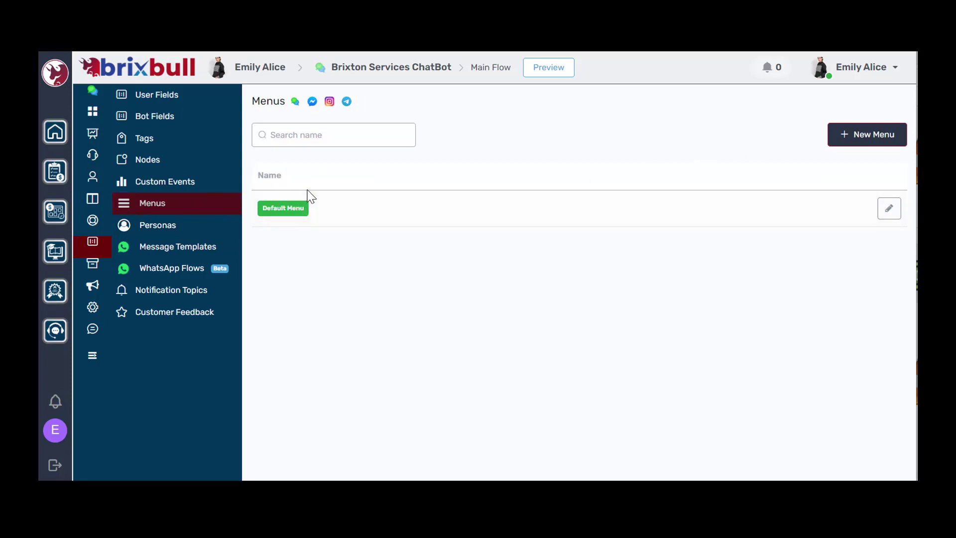
click(845, 136)
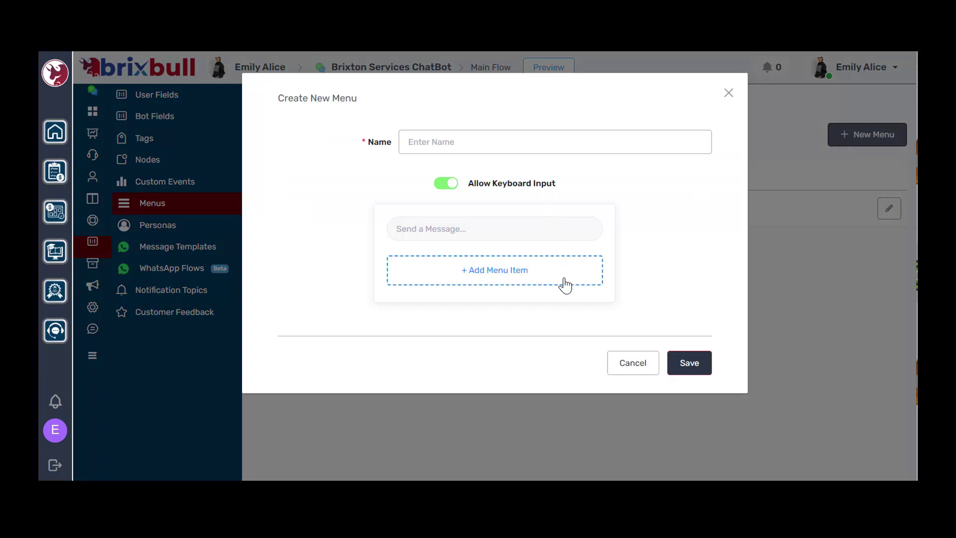
click(728, 94)
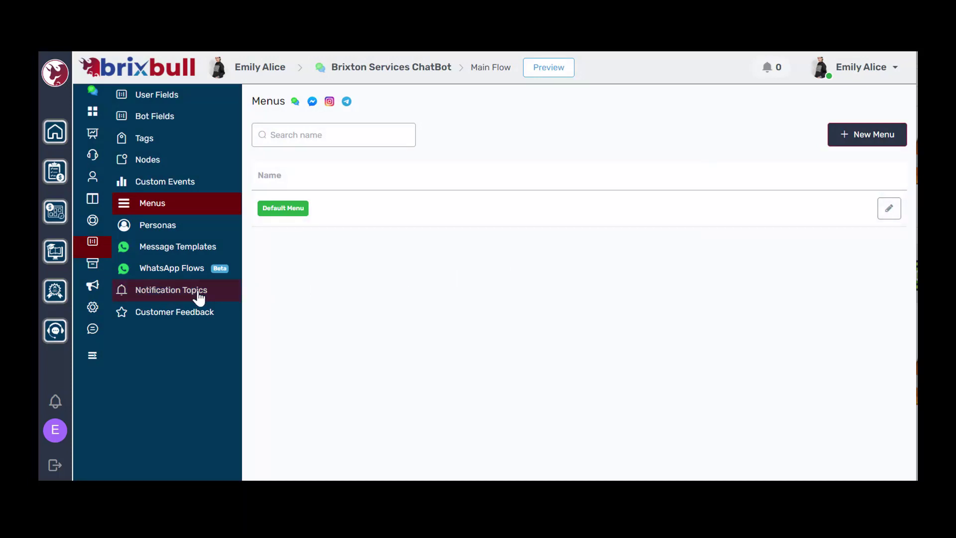
Step: Review the customer feedback topics and examine the question, type, score and privacy policy settings for a new feedback topic
click(198, 319)
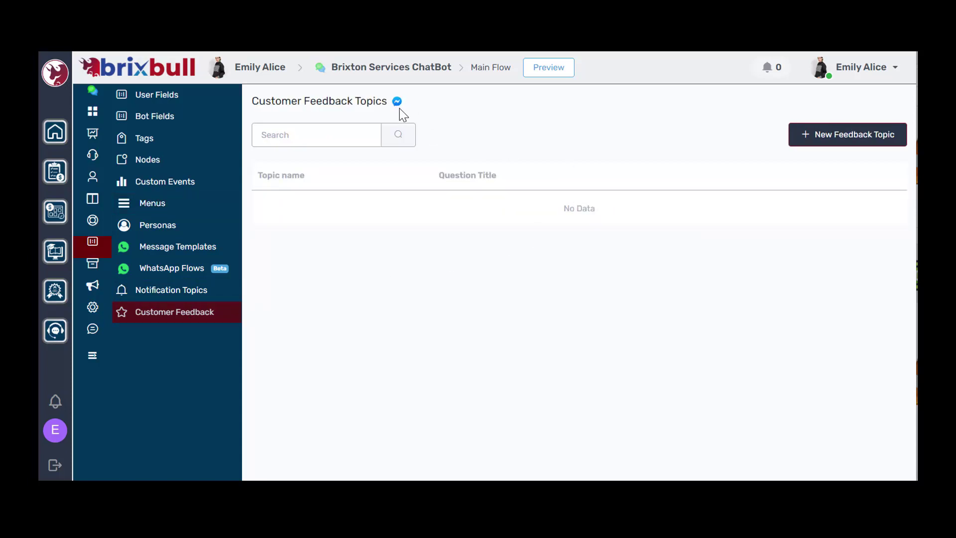
click(800, 145)
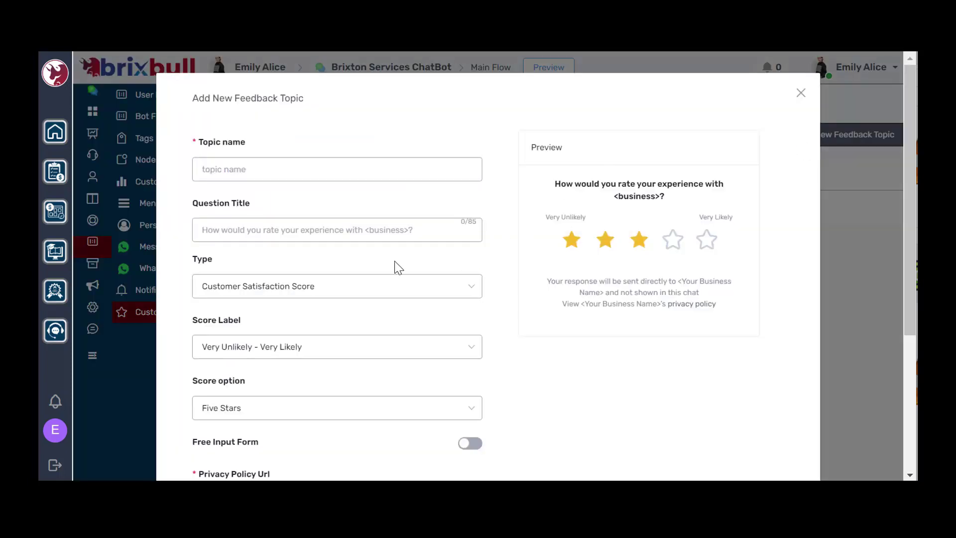
scroll(393, 272, down, 5)
scroll(471, 261, up, 5)
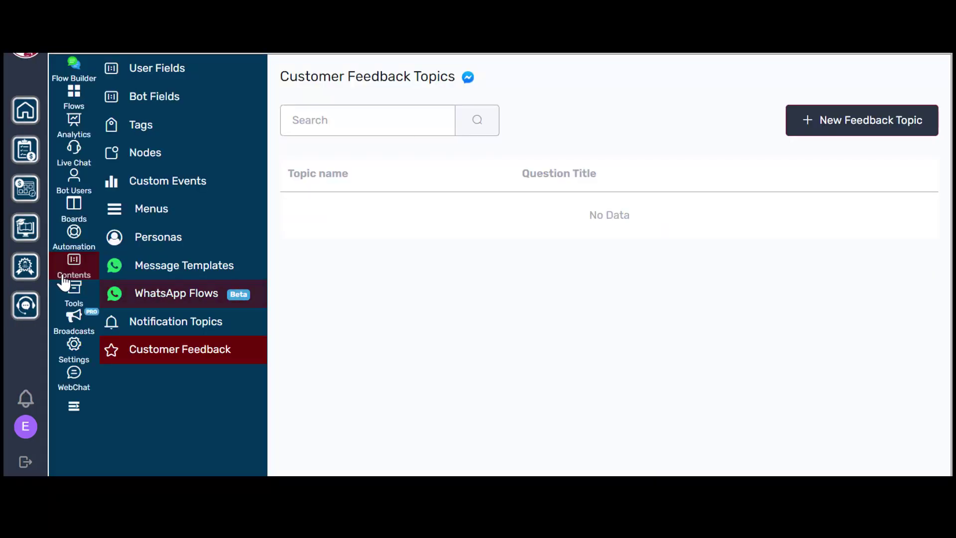
Step: Examine the error logs under tools and review the lists of testers and admins
click(70, 294)
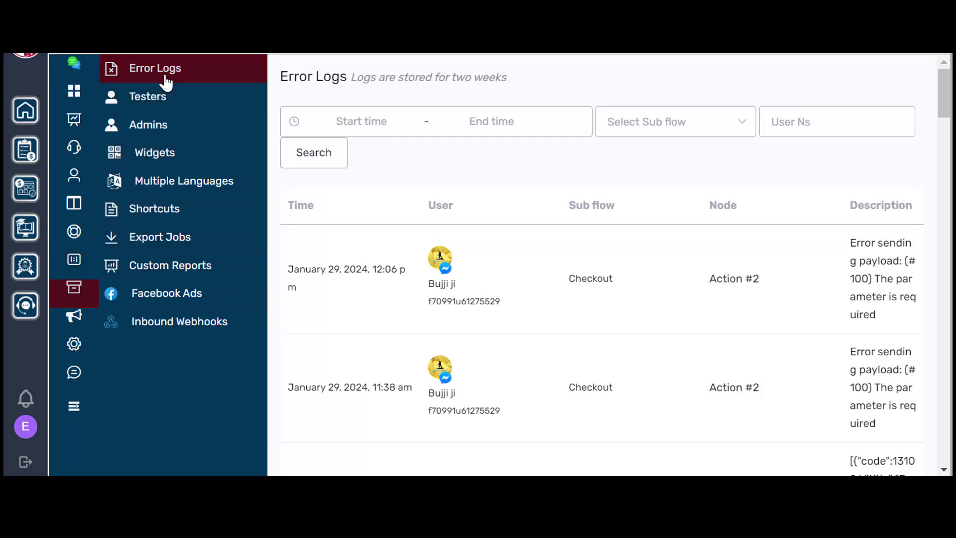
scroll(613, 337, down, 5)
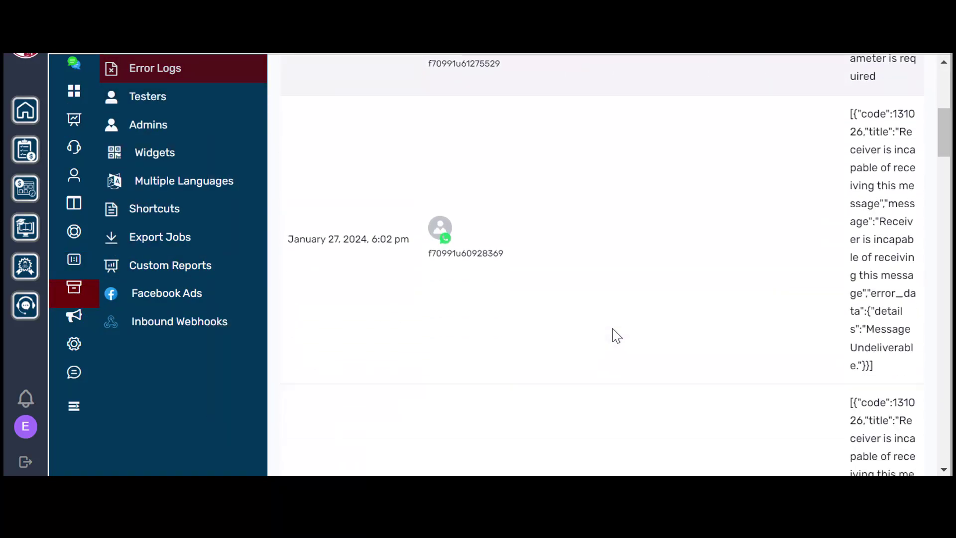
scroll(616, 336, up, 3)
scroll(616, 336, up, 2)
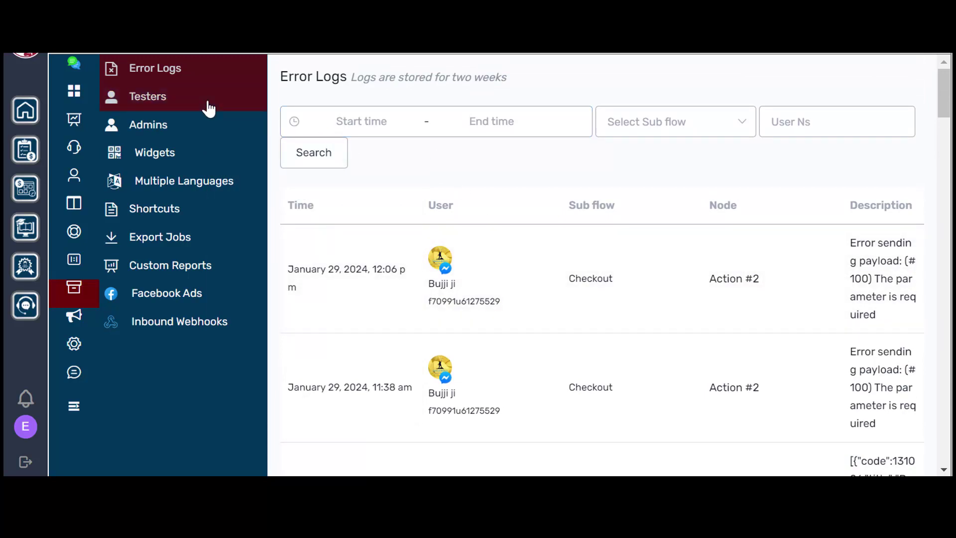
click(208, 108)
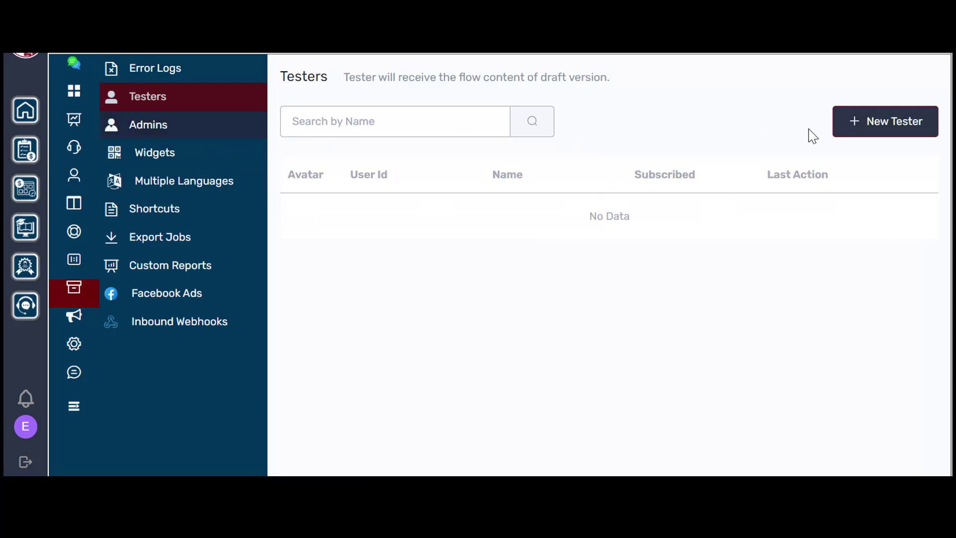
click(249, 134)
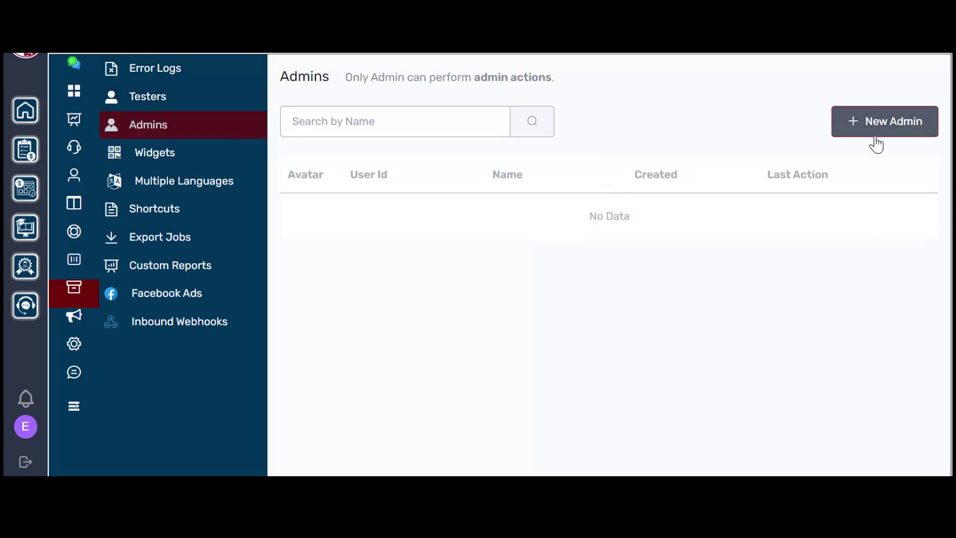
Step: Review the existing widgets and check which widget types can be created, without choosing one
click(234, 152)
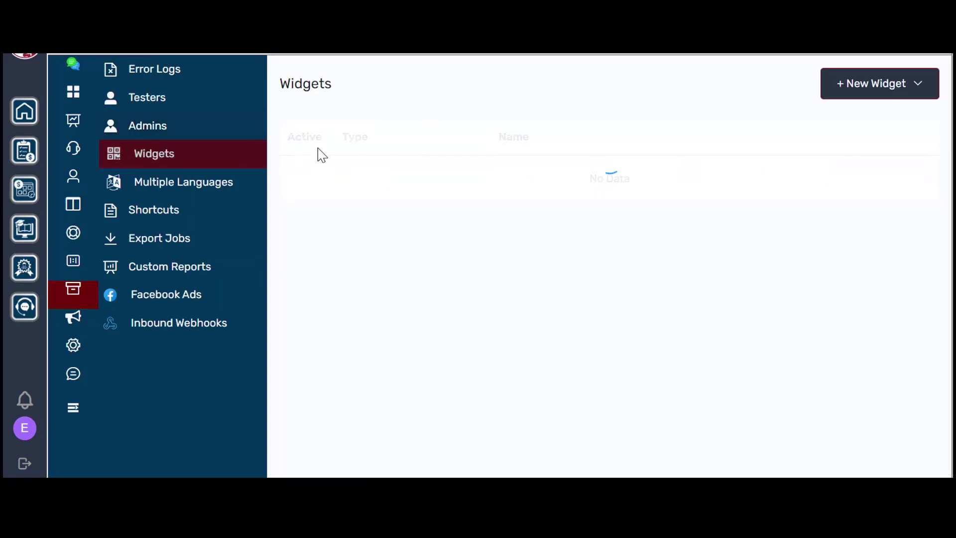
click(913, 90)
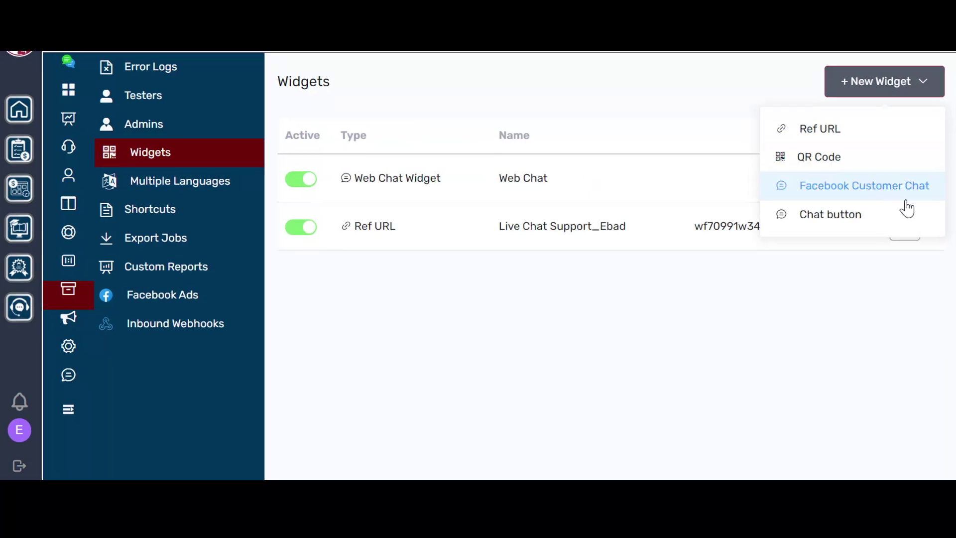
click(754, 305)
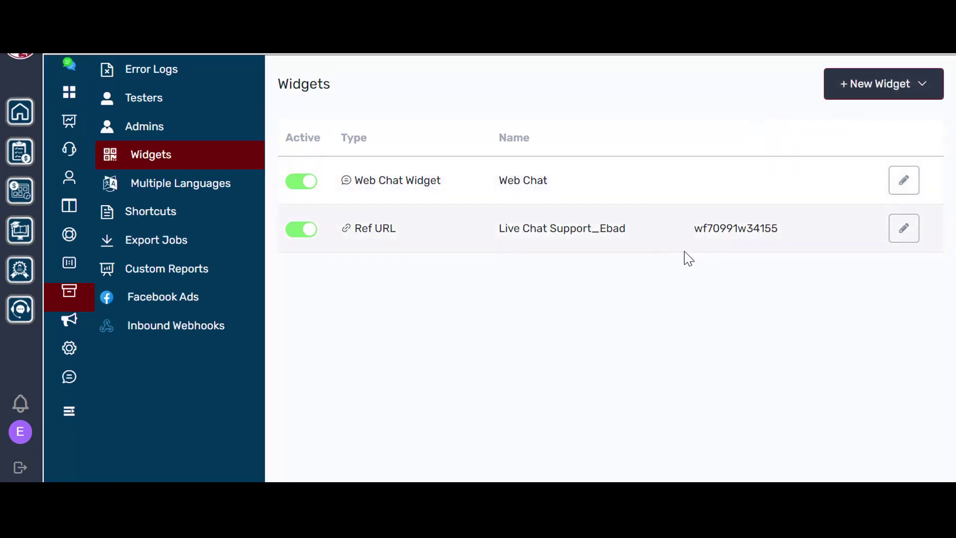
Step: Review the multiple languages page, browse the languages available for a new entry, and close the form without adding one
click(232, 194)
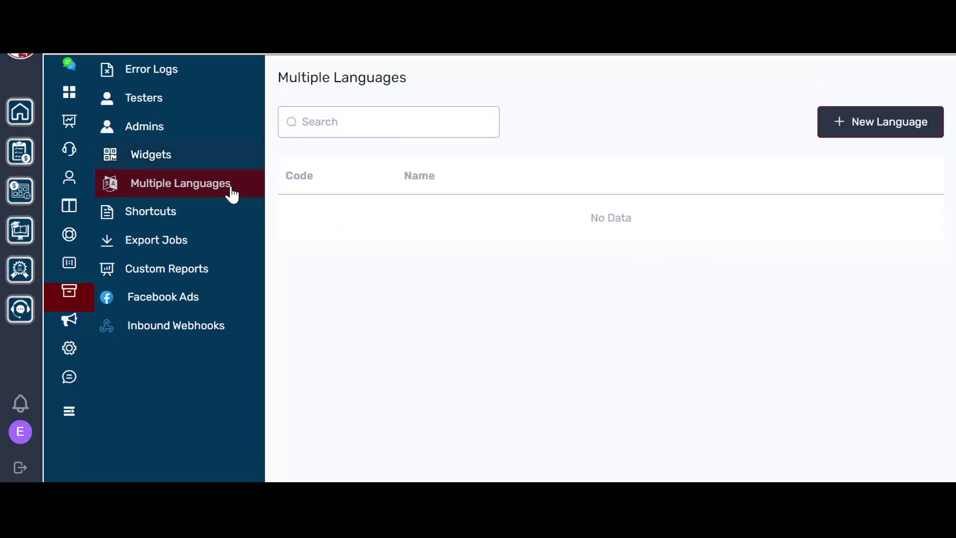
click(877, 128)
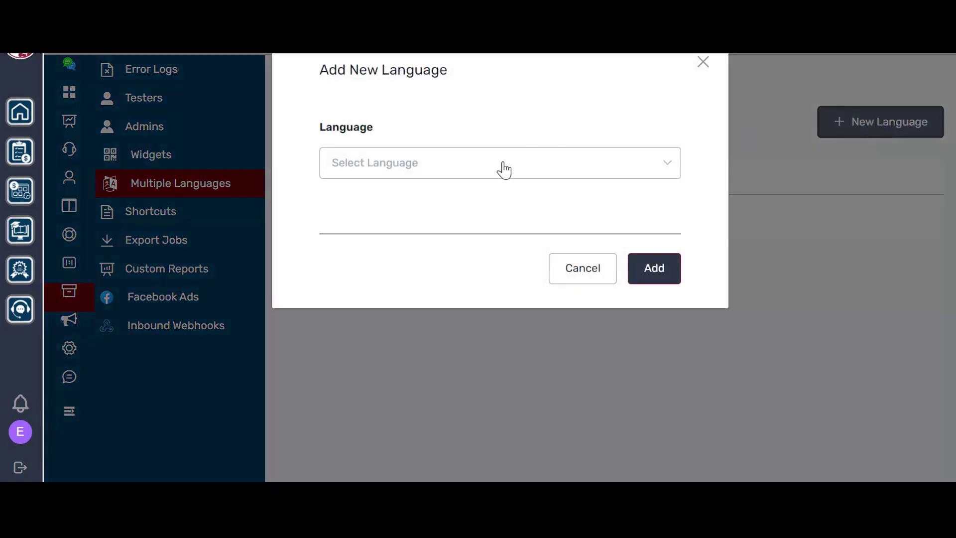
click(503, 171)
scroll(493, 302, down, 5)
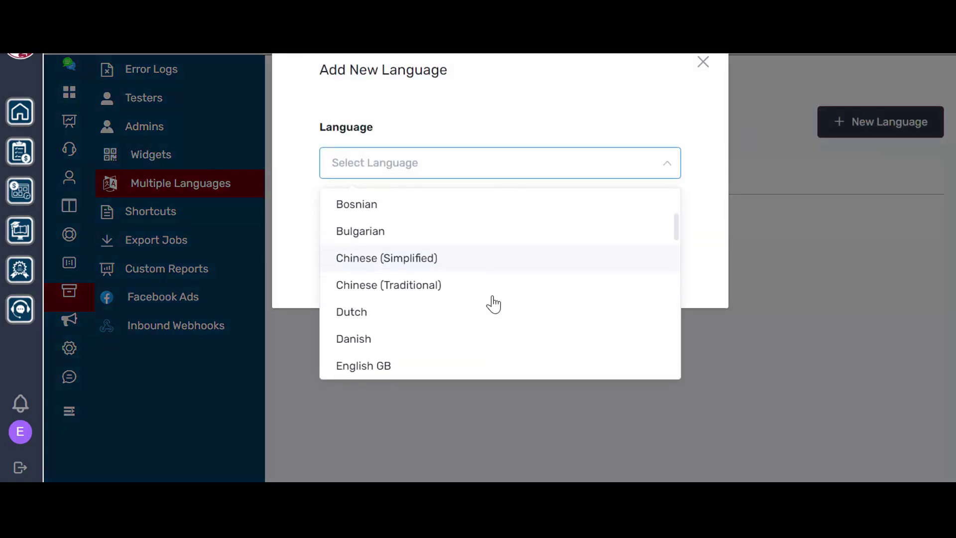
scroll(491, 301, up, 5)
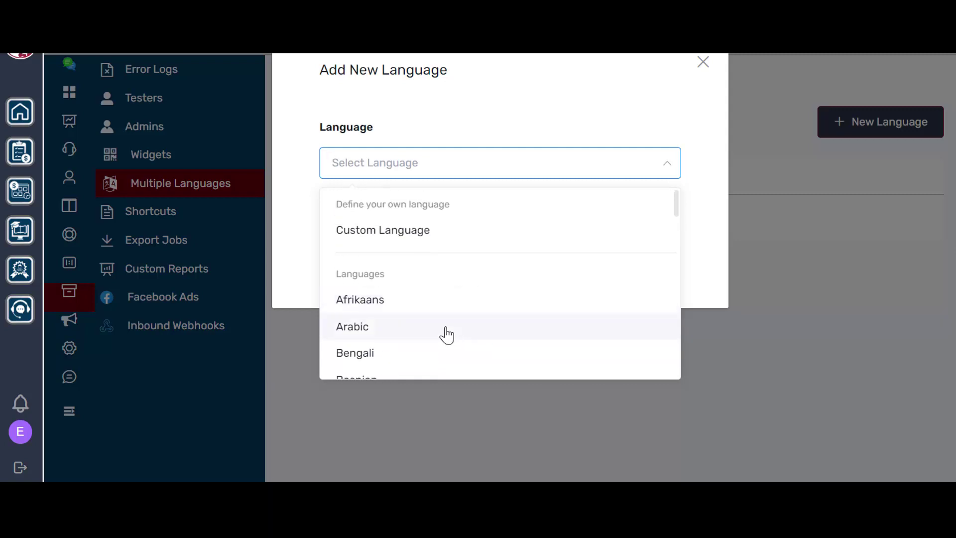
click(701, 64)
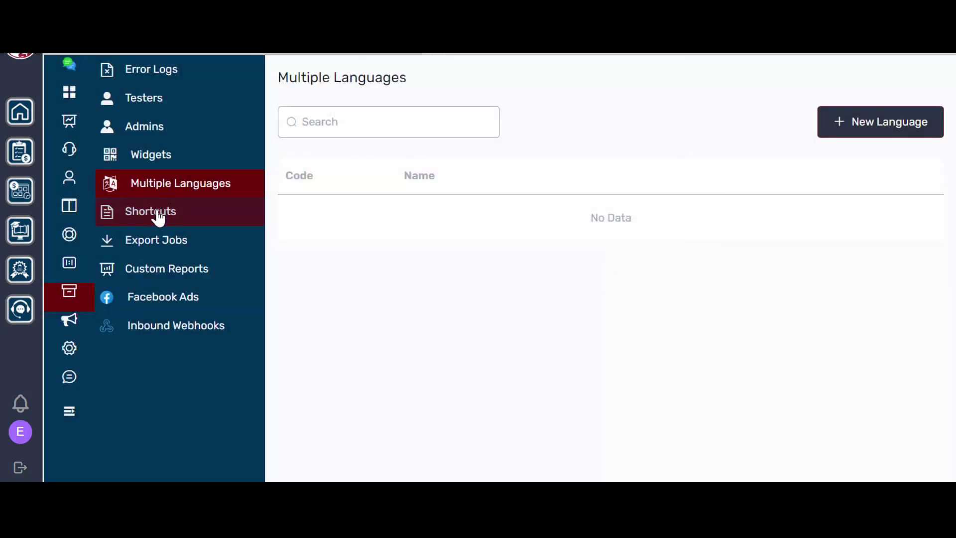
Step: Review the shortcuts page, examine the short name and insertion value fields for a new shortcut, and close the form
click(172, 212)
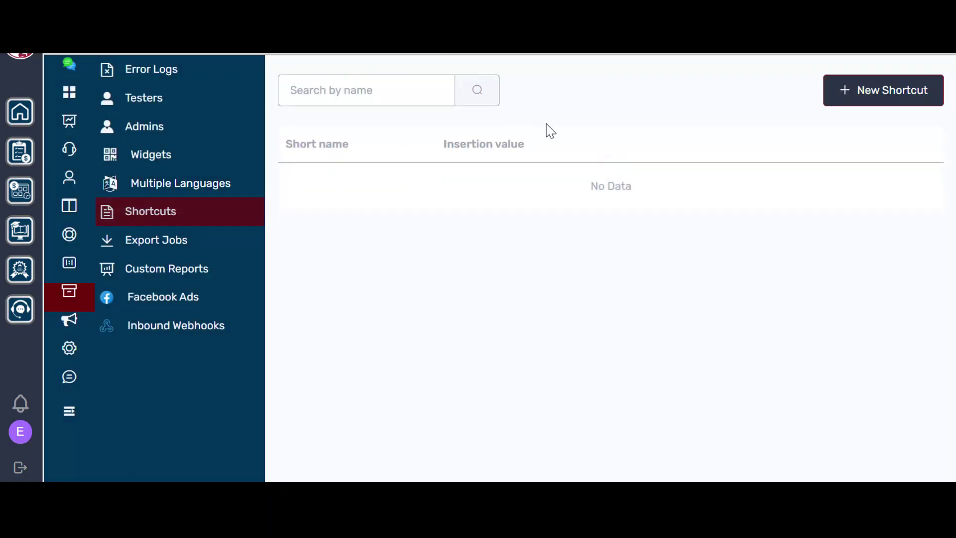
click(845, 88)
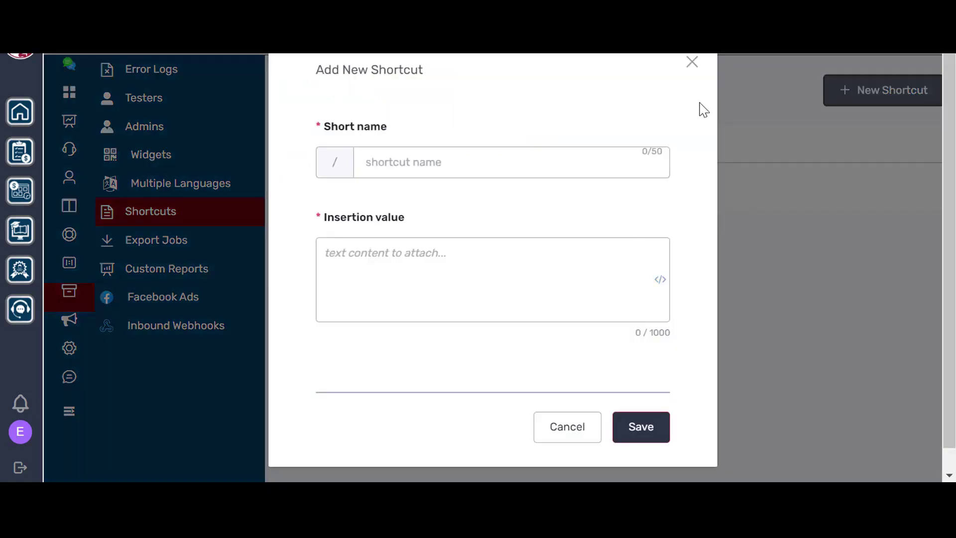
click(693, 64)
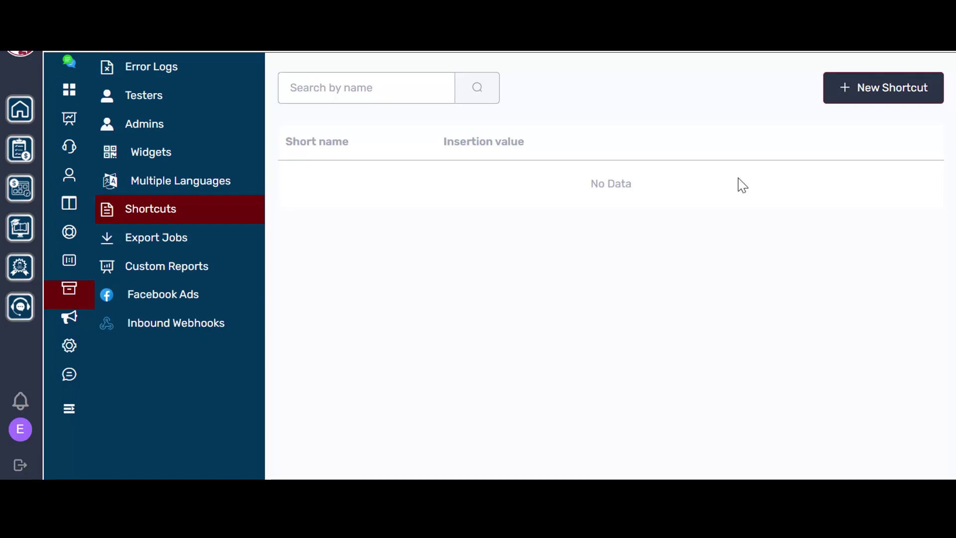
click(852, 94)
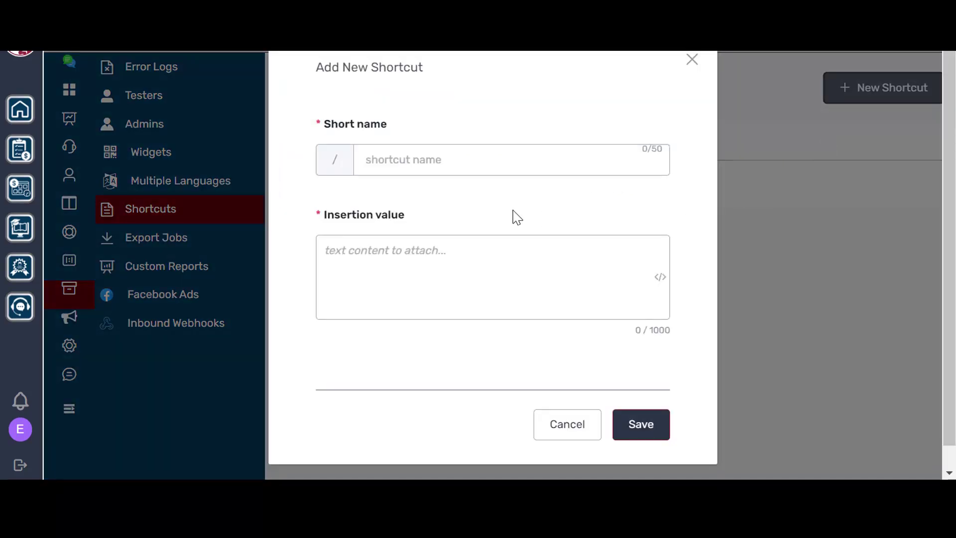
click(559, 264)
click(691, 61)
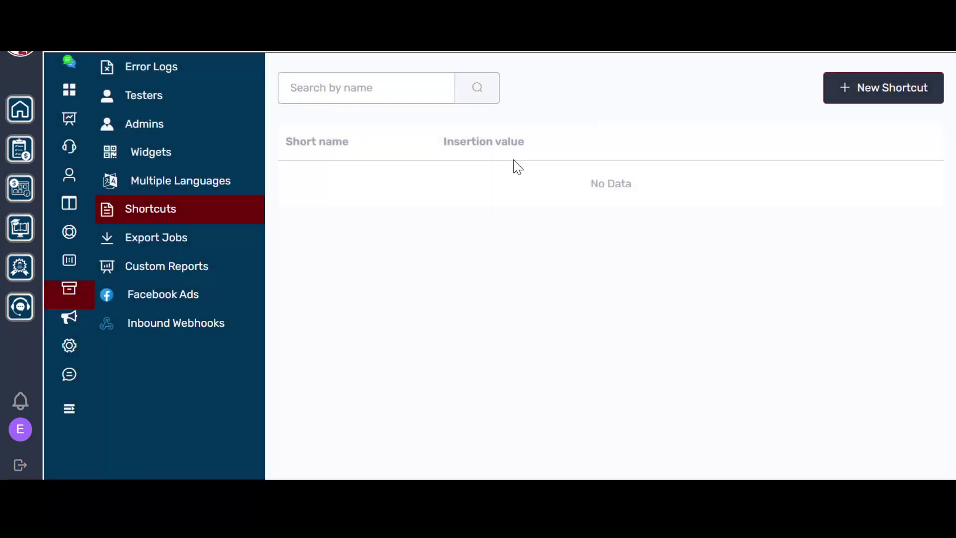
Step: Create a new Facebook Ads payload named "demo" and save it
click(227, 302)
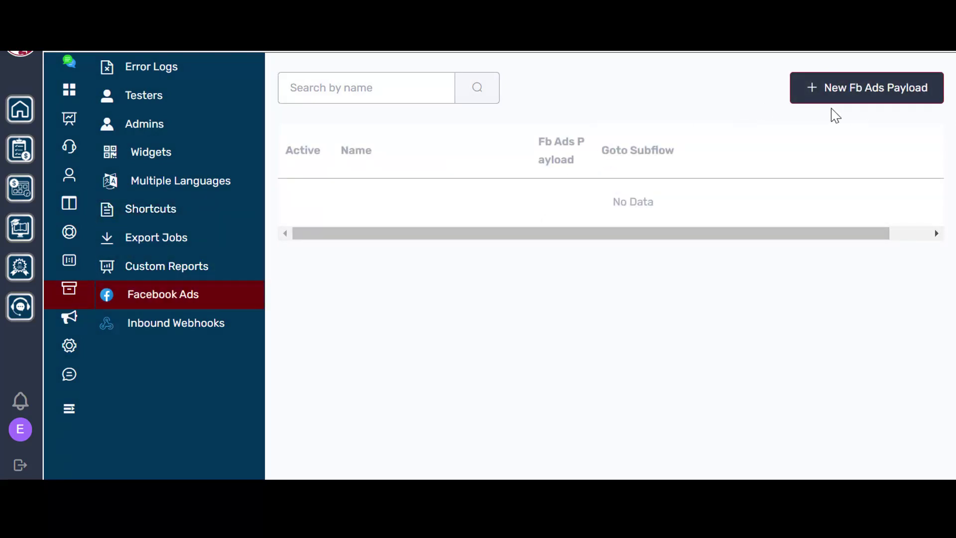
click(804, 100)
click(461, 156)
text(d)
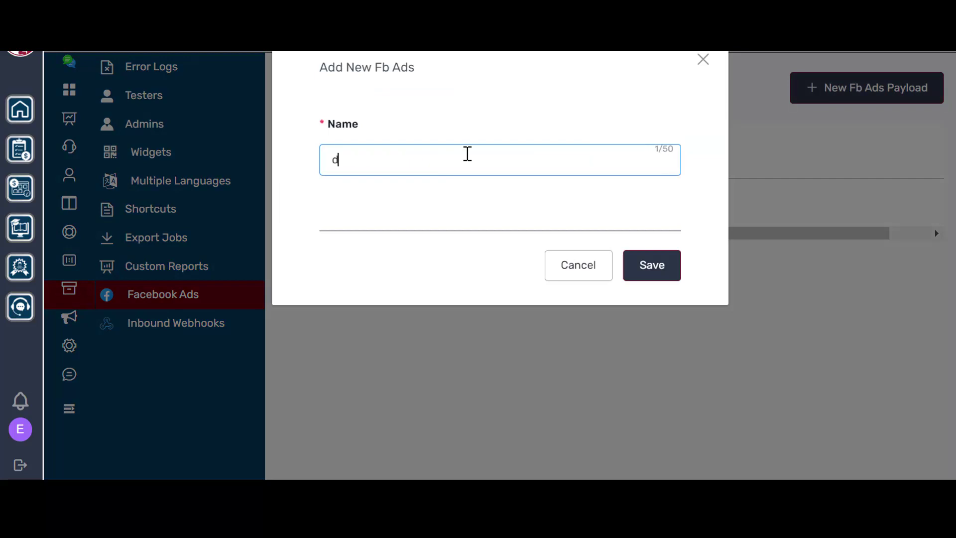
text(emo)
click(677, 269)
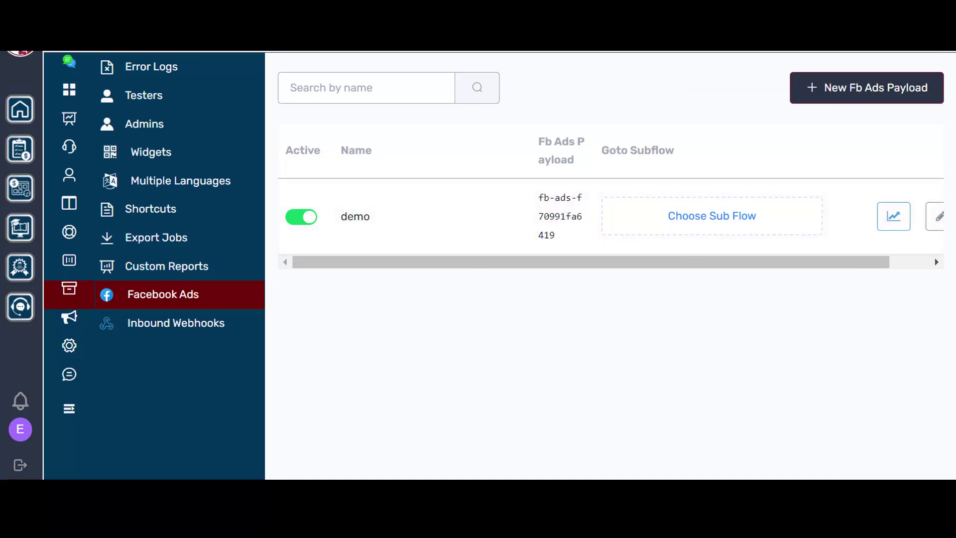
Step: Review the click and bot user report of the "demo" Facebook Ads payload and close the report
key(ctrl+minus)
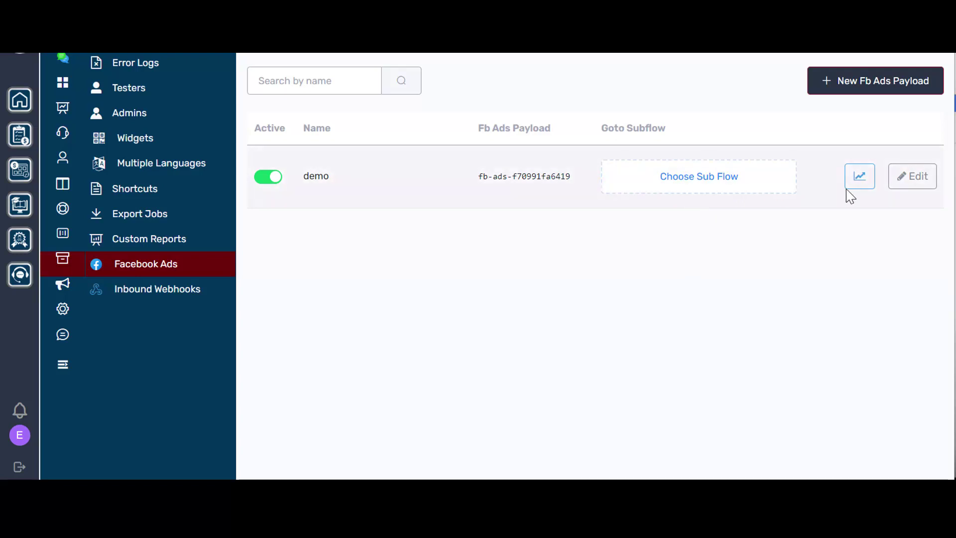
click(862, 185)
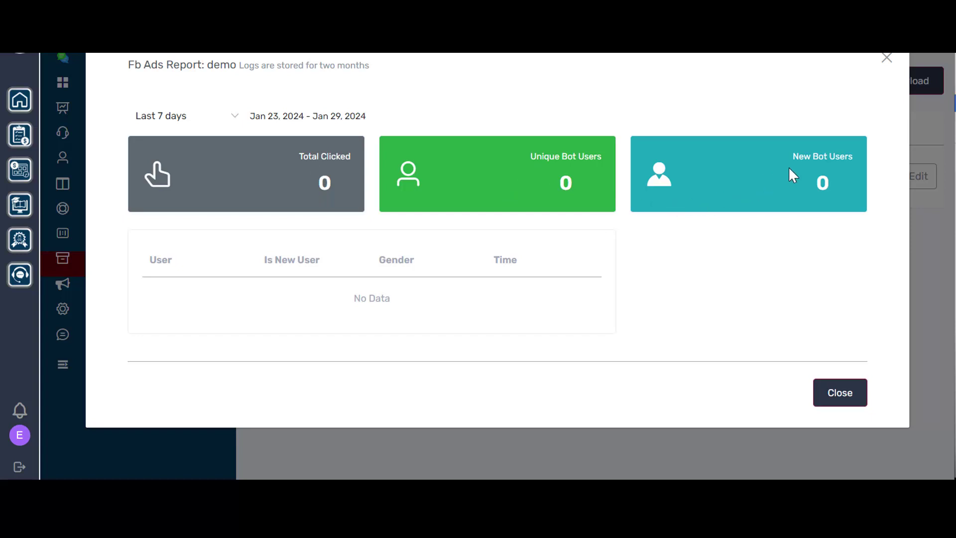
click(849, 404)
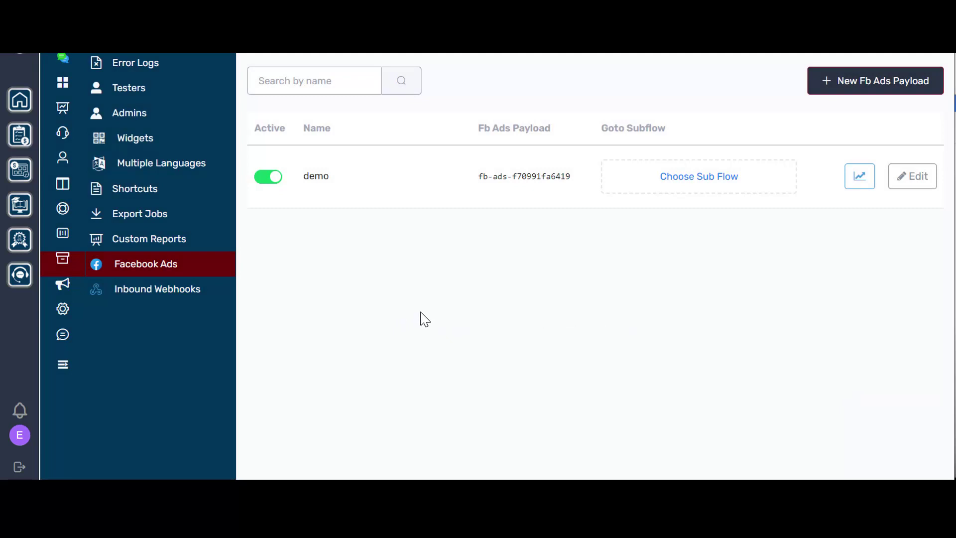
Step: Review the custom user field mappings P1 to P9 of the "demo" Facebook Ads payload, and delete the payload
click(896, 185)
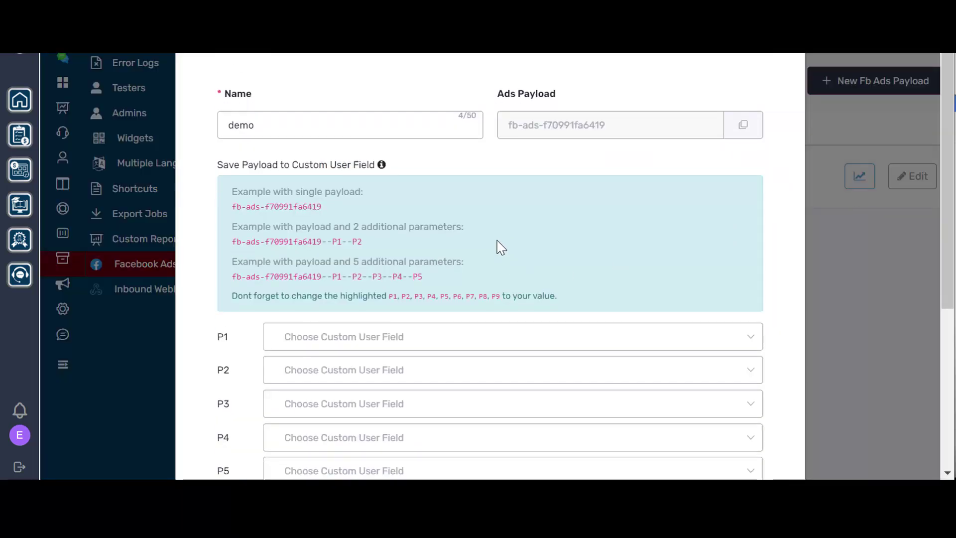
scroll(500, 246, down, 2)
scroll(402, 356, down, 1)
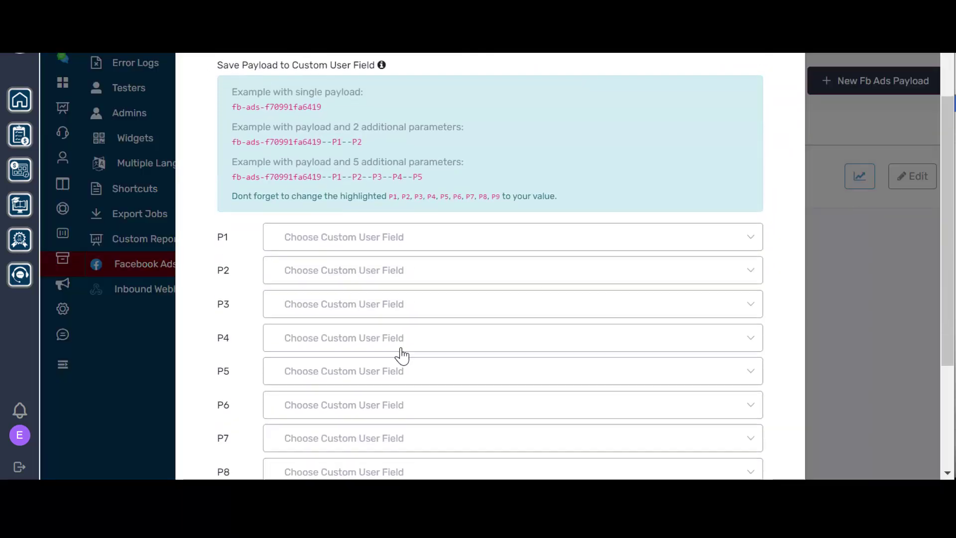
scroll(403, 356, down, 3)
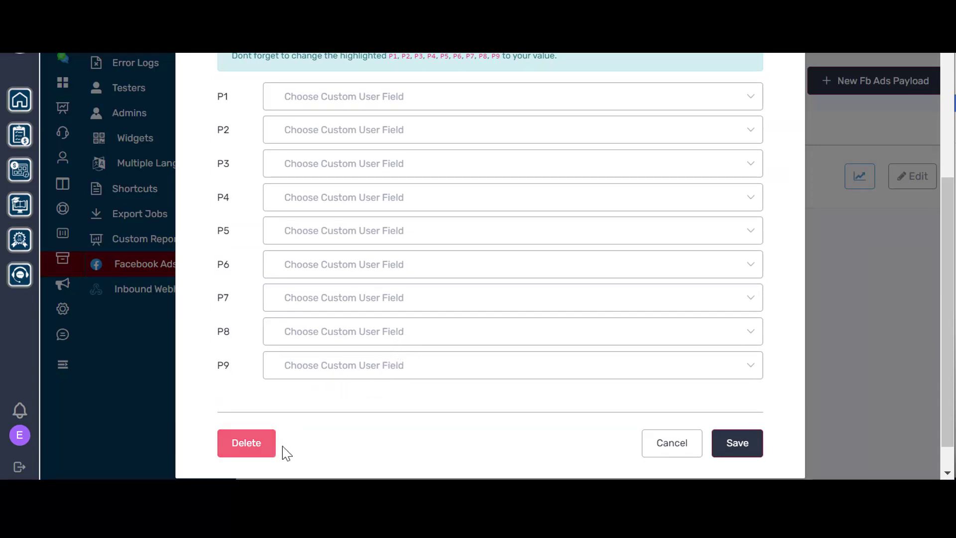
scroll(572, 301, up, 5)
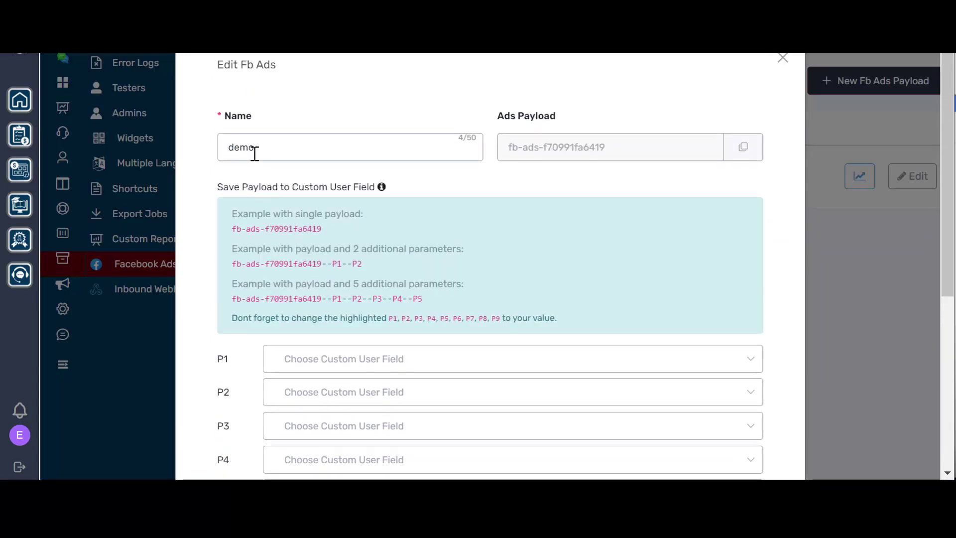
scroll(454, 286, down, 6)
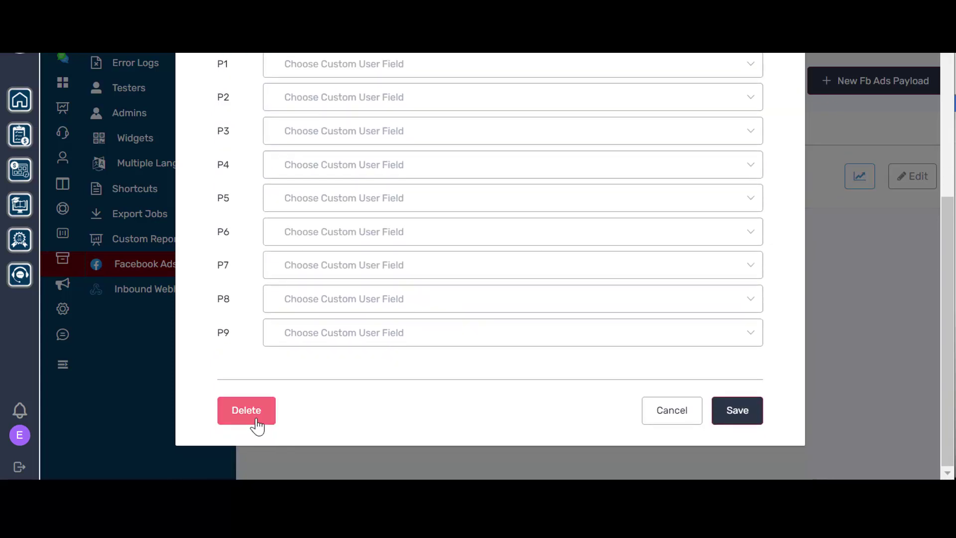
click(257, 423)
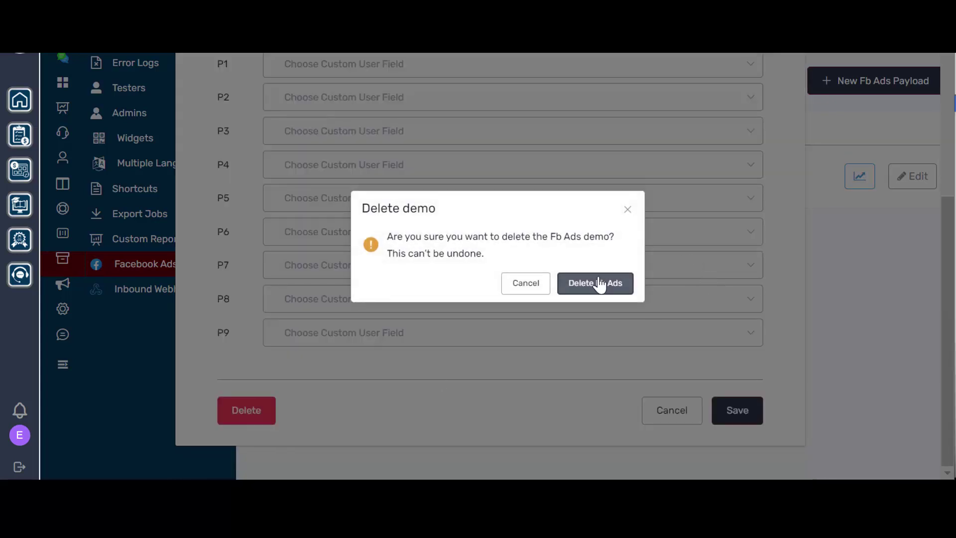
click(599, 279)
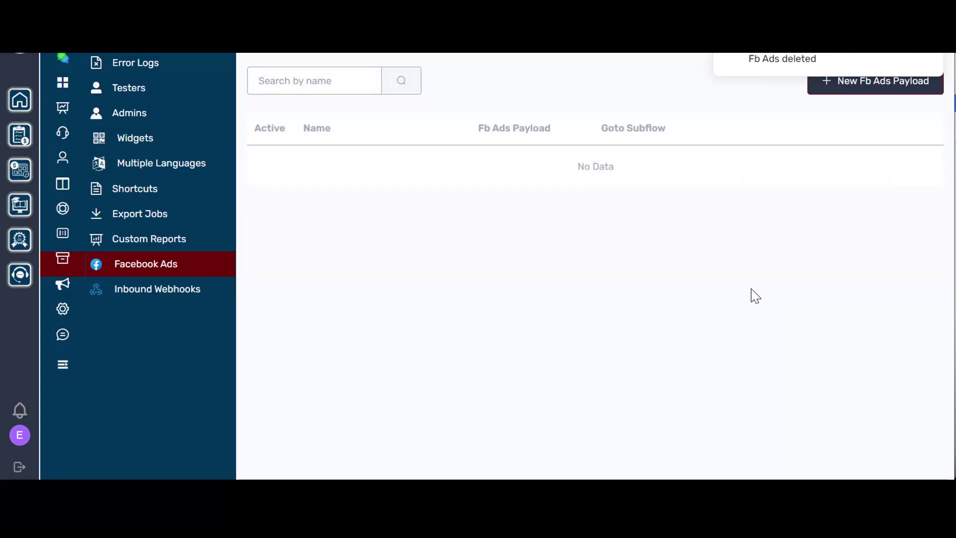
Step: Create a new inbound webhook named "demo" and save it
click(118, 297)
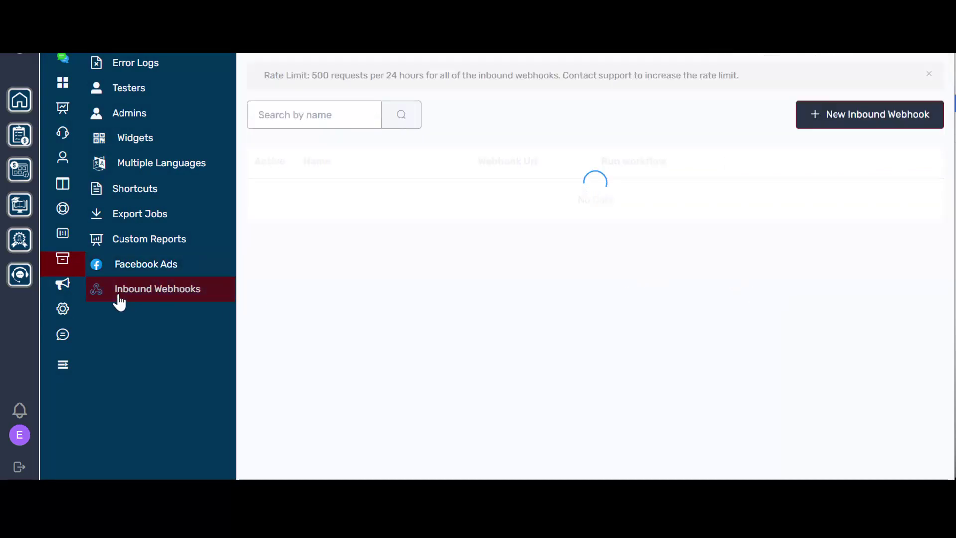
click(831, 111)
click(490, 146)
text(demo)
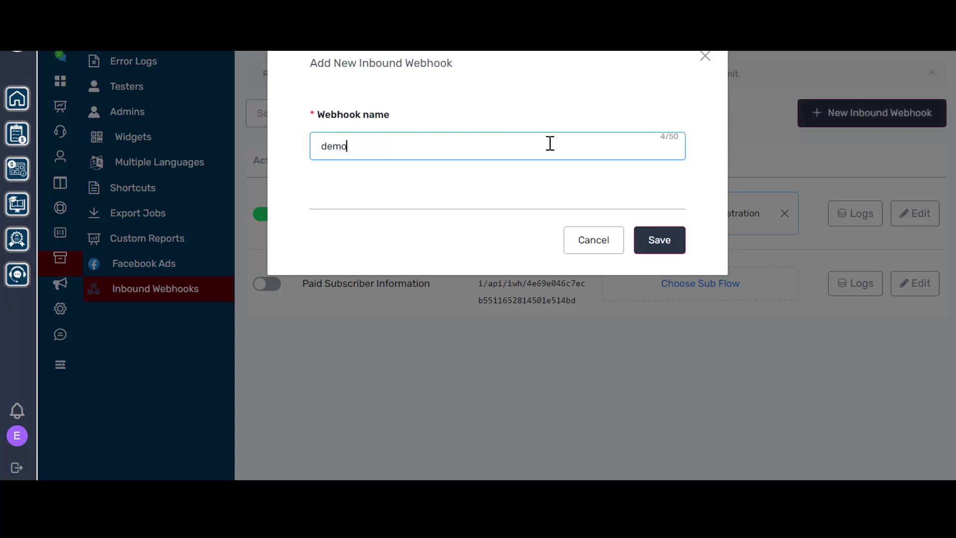
click(652, 240)
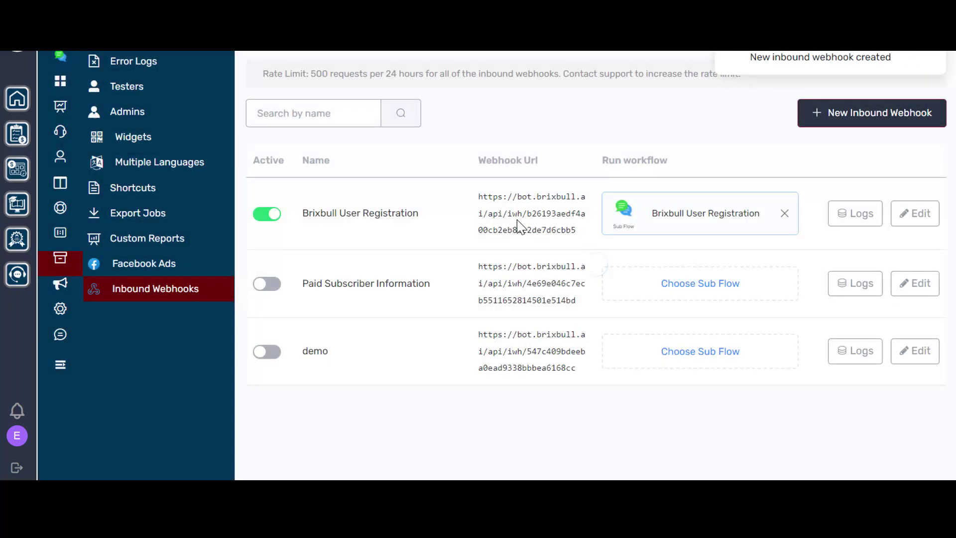
Step: Examine the "demo" inbound webhook's URL, sample JSON payload and JSON path mapping fields
click(932, 352)
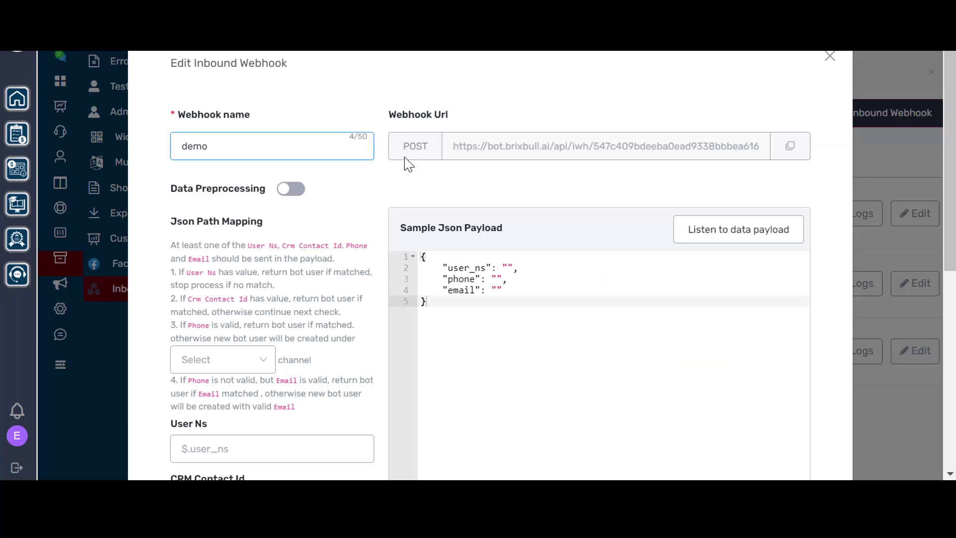
scroll(340, 259, down, 4)
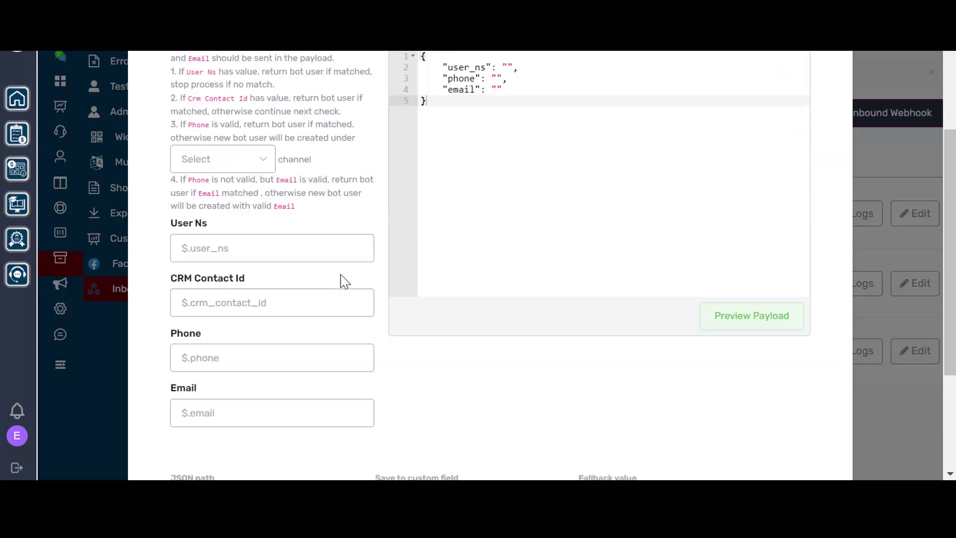
scroll(343, 276, down, 4)
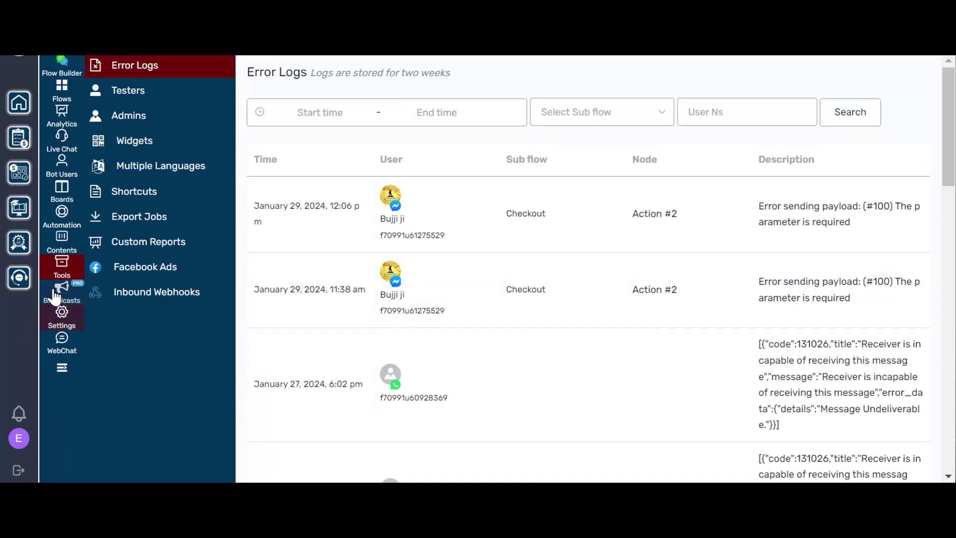
Step: Start a new broadcast of type FACEBOOK_NOTIFICATION and review its targeting, sub flow and message purpose settings
click(58, 292)
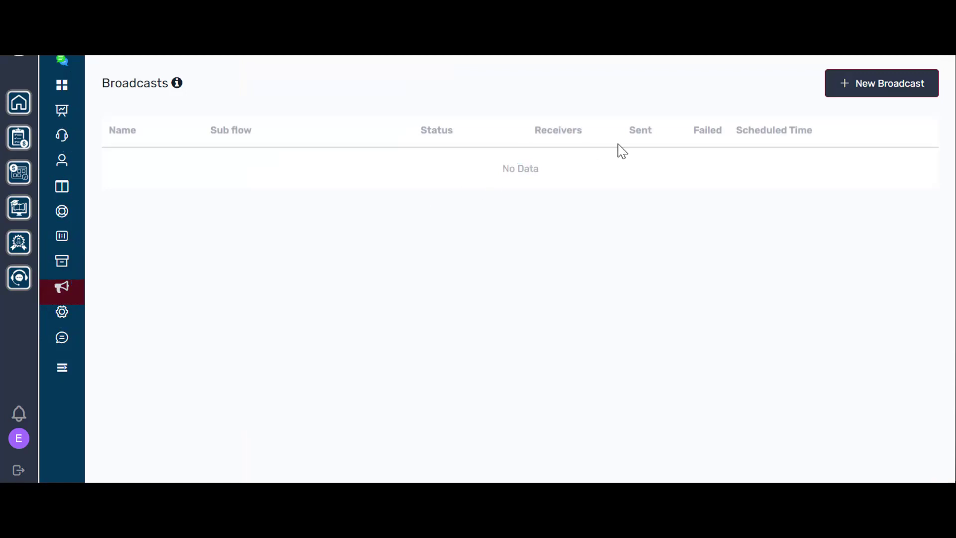
click(838, 85)
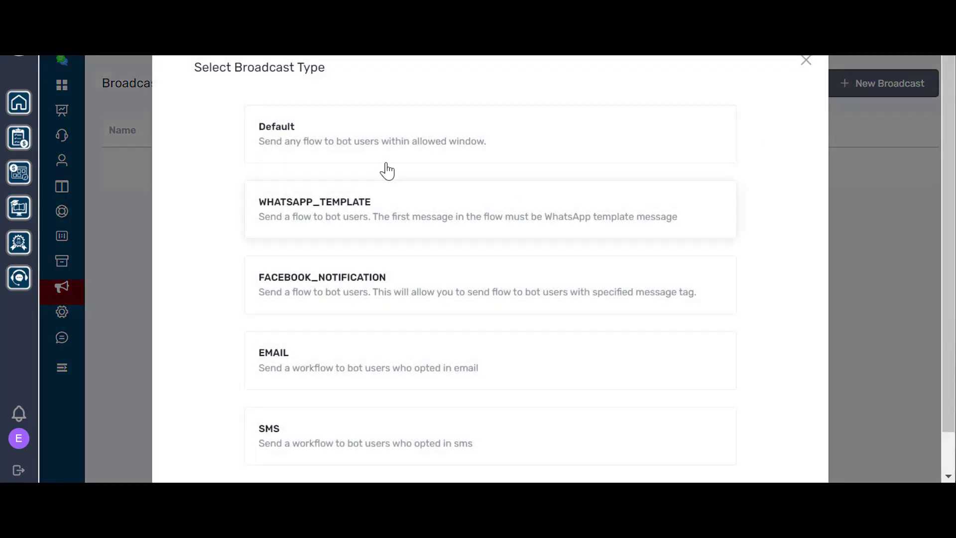
click(381, 293)
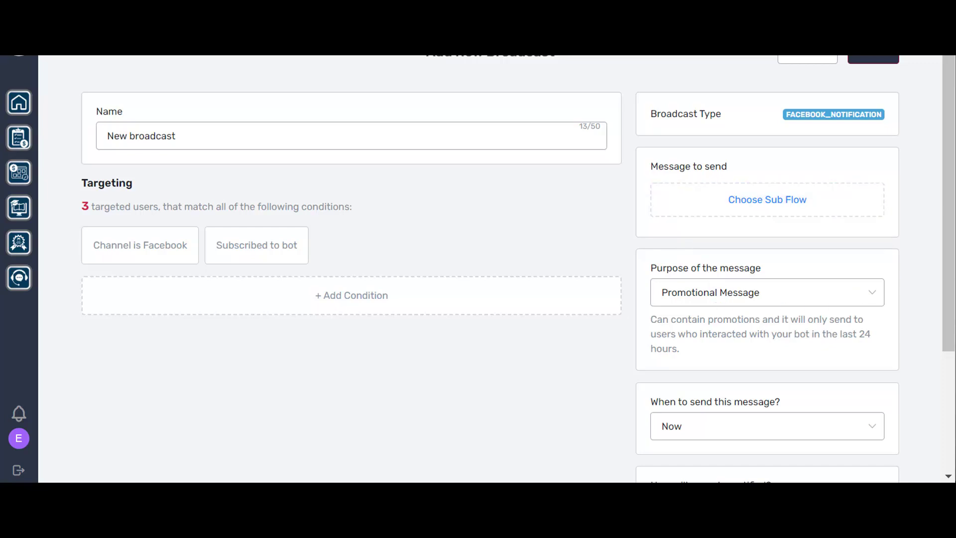
drag(945, 255, 953, 307)
scroll(948, 306, down, 2)
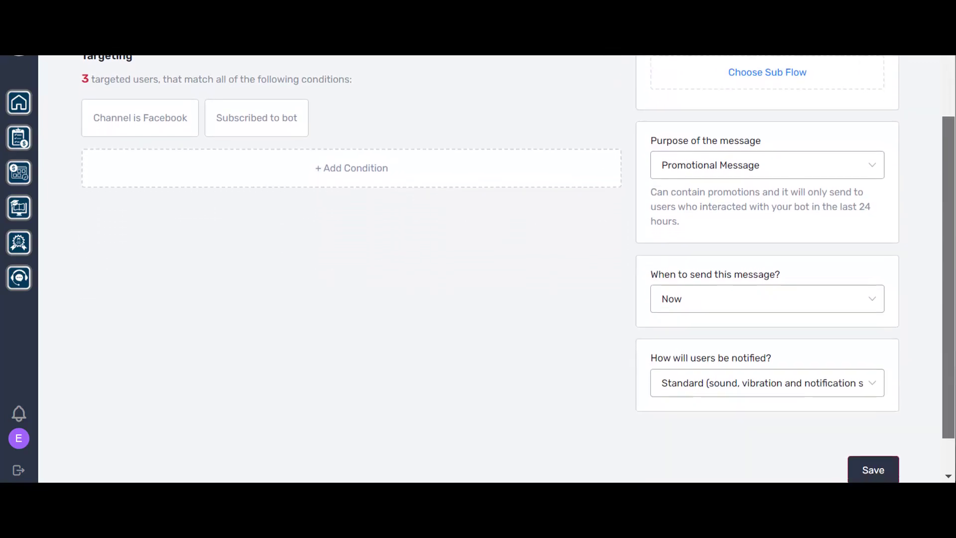
Step: Check the new broadcast's options for sending time and user notification without changing them
click(873, 313)
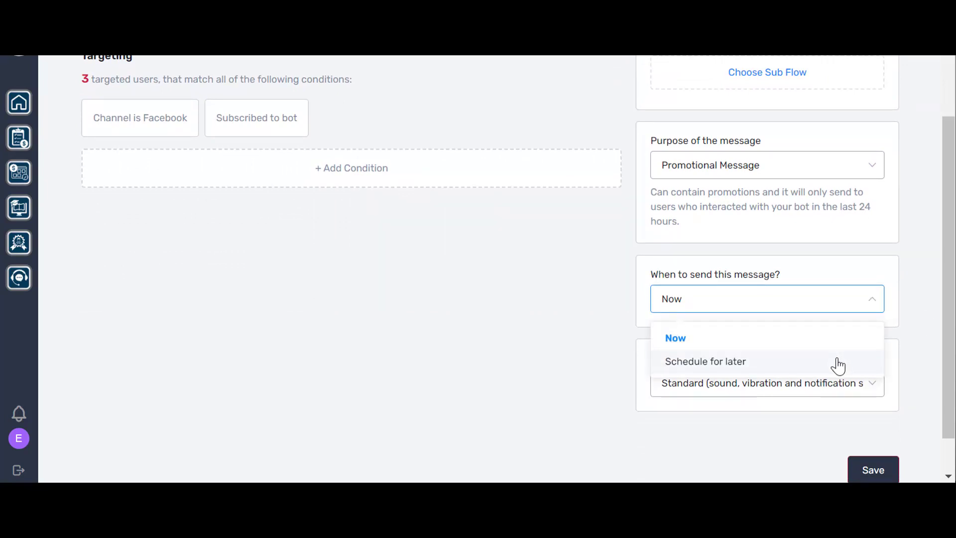
click(928, 333)
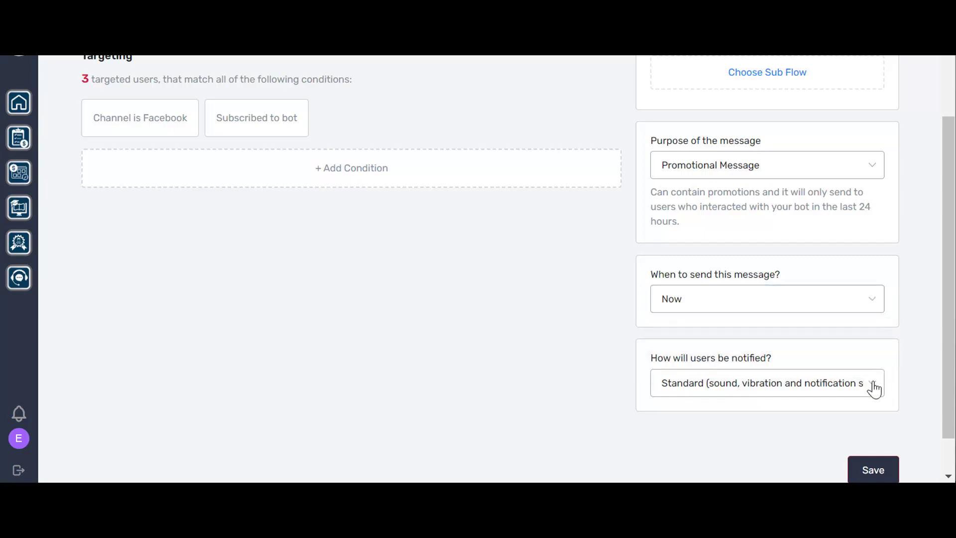
click(874, 389)
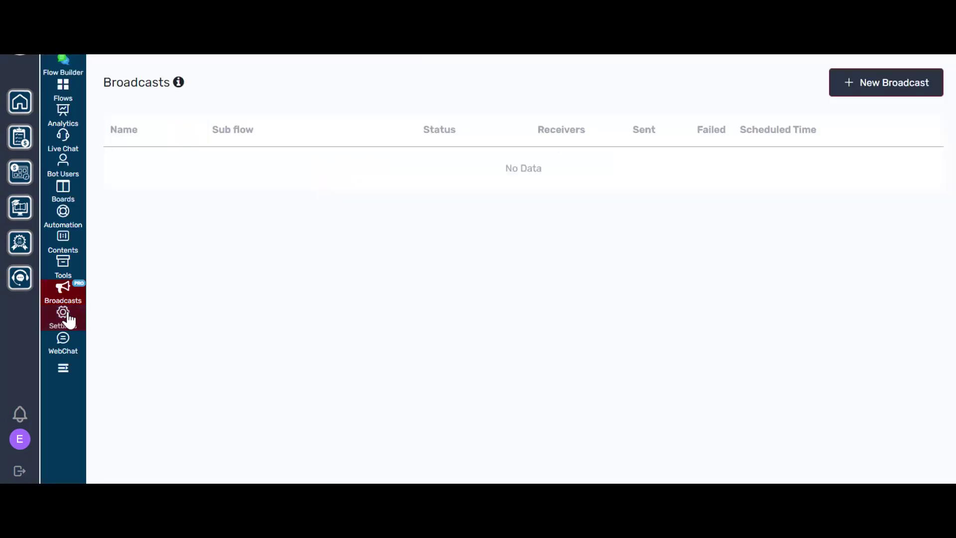
Step: Review the bot's general settings and the Facebook settings for greeting text, chat widget, authorized websites and ice breakers
click(68, 319)
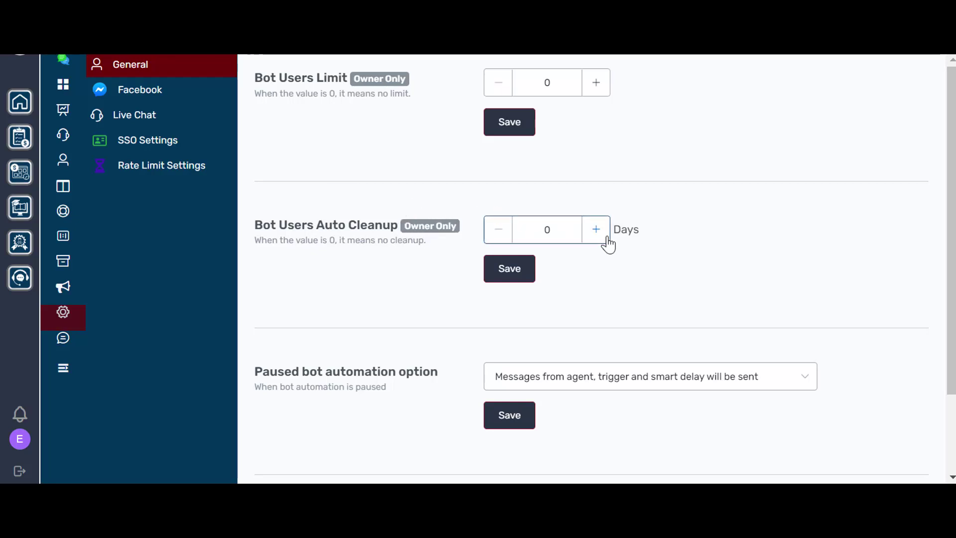
scroll(608, 241, down, 2)
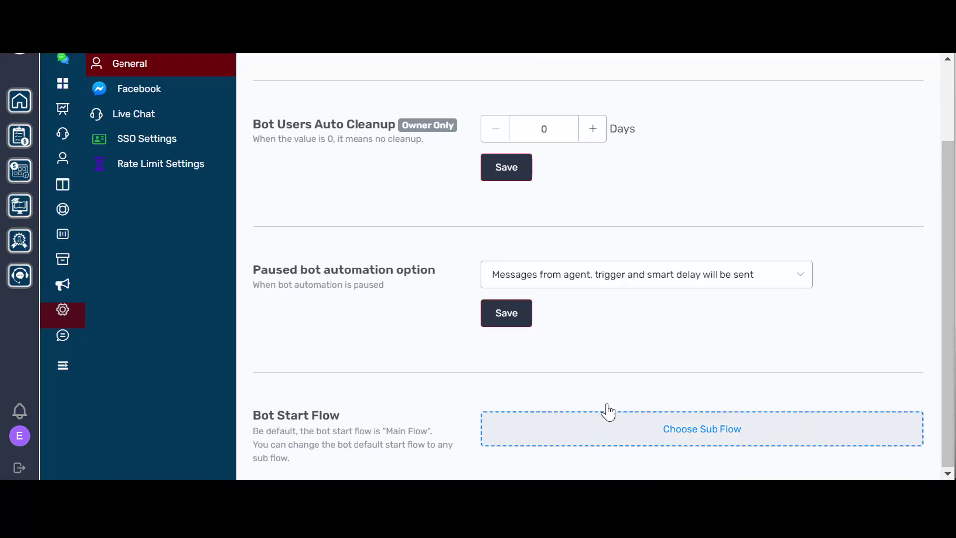
click(191, 99)
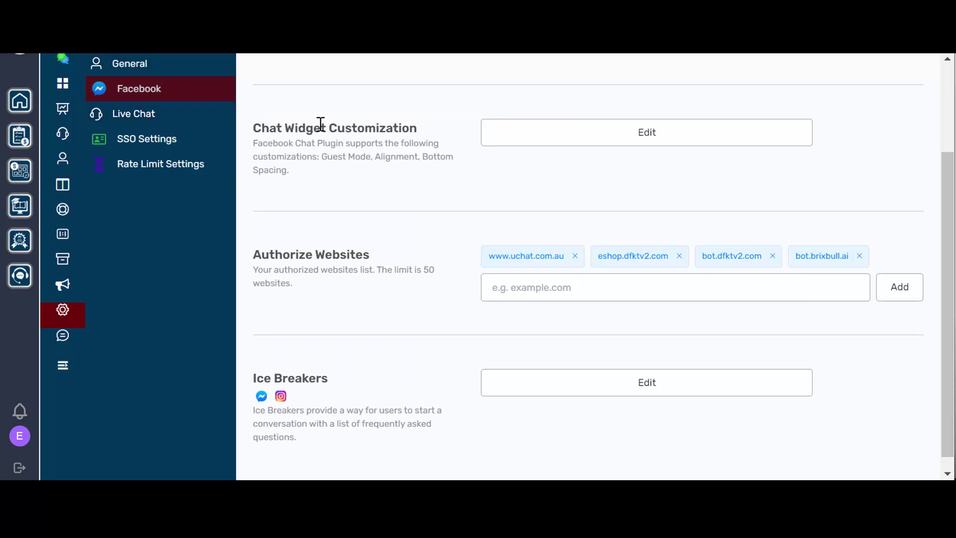
scroll(342, 128, up, 3)
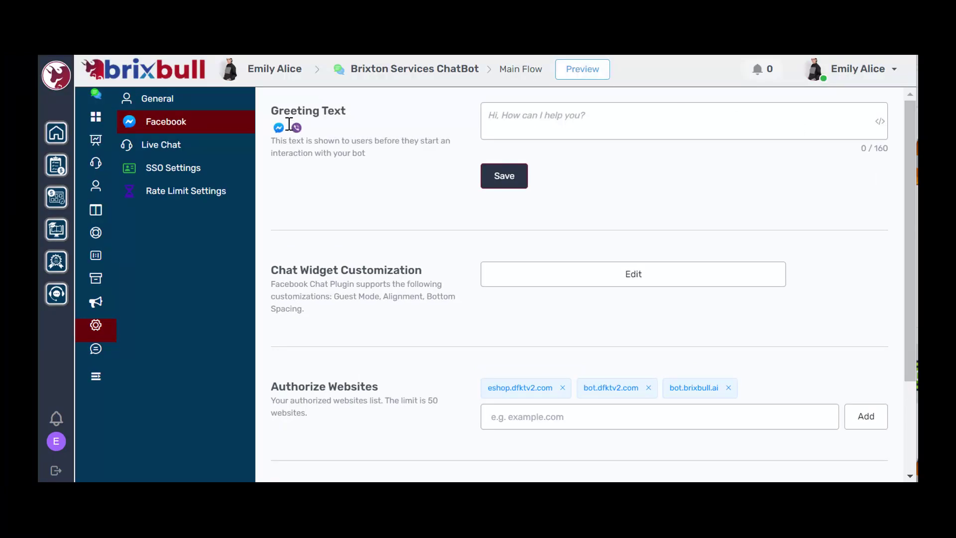
click(494, 110)
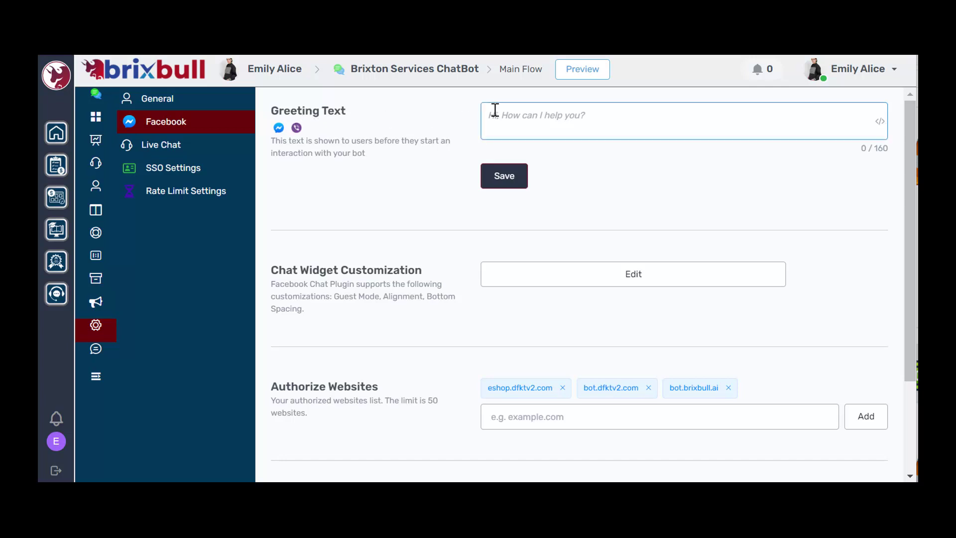
scroll(299, 234, down, 2)
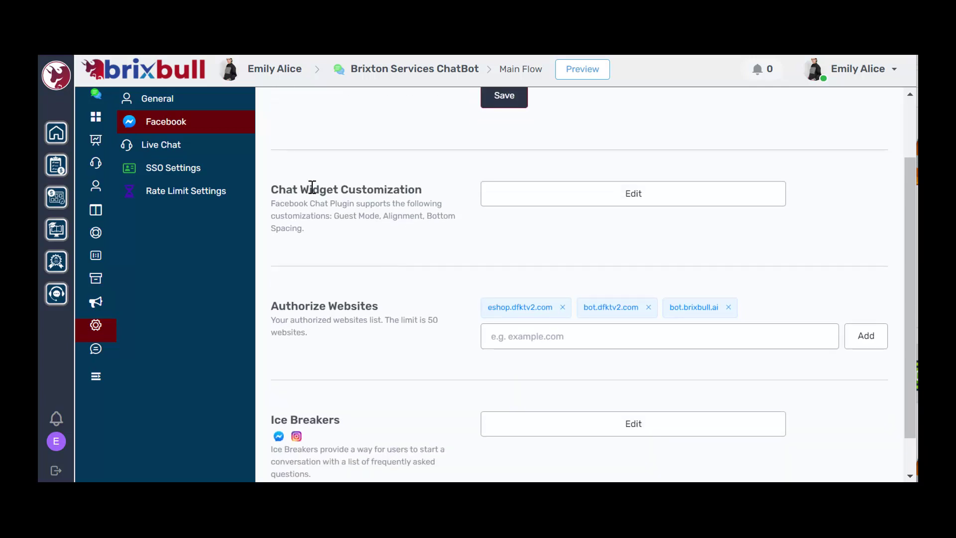
scroll(528, 267, down, 1)
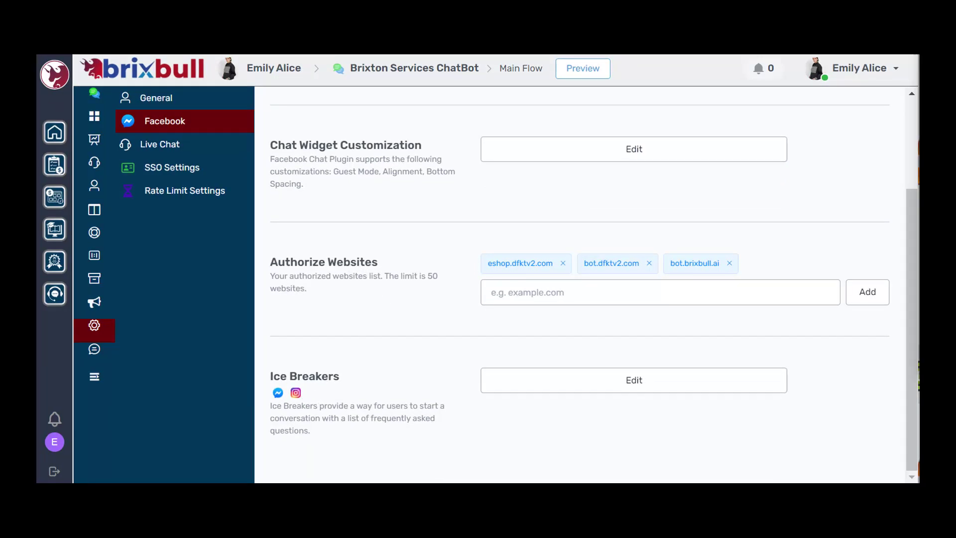
Step: Review the Live Chat settings and the available live chat integrations, keeping Mobile App selected and saving it as the integration
click(189, 152)
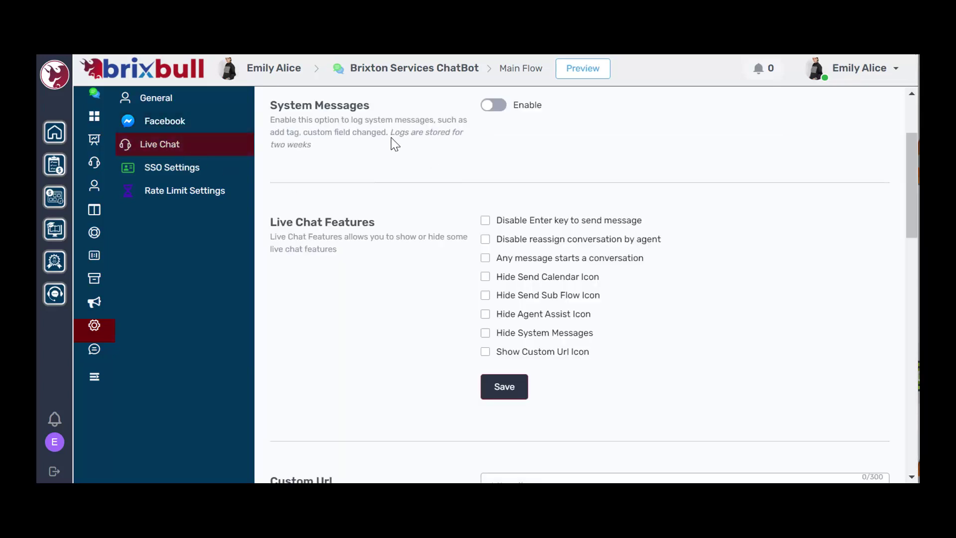
scroll(427, 231, down, 8)
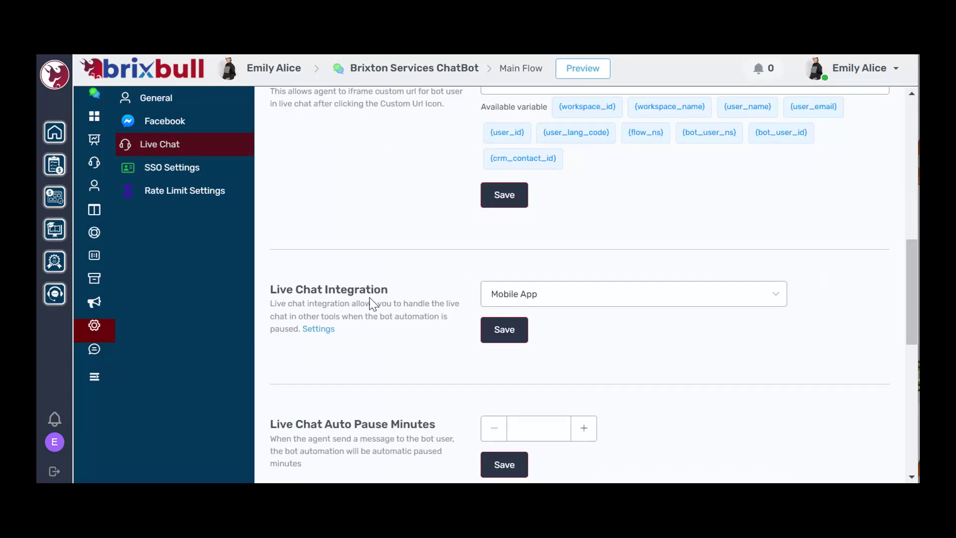
click(605, 302)
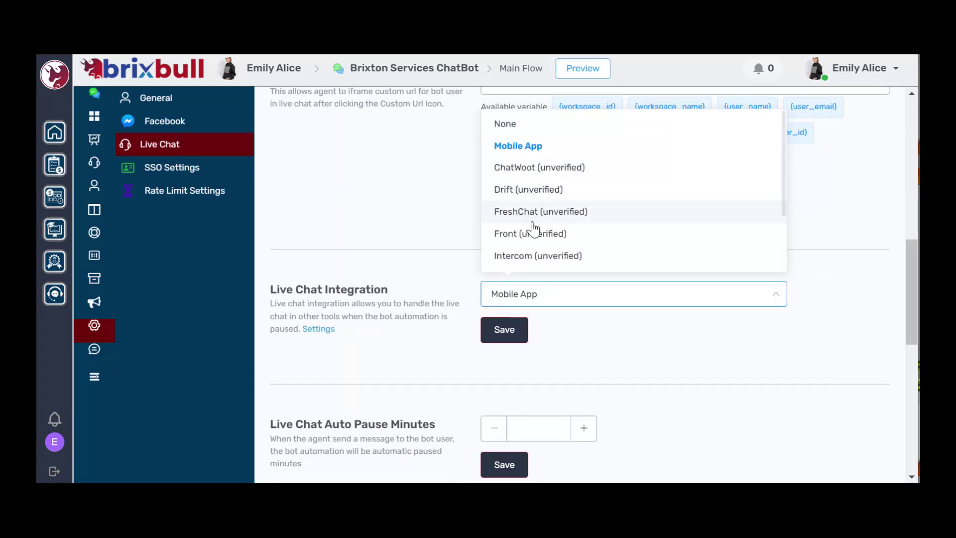
scroll(520, 259, down, 2)
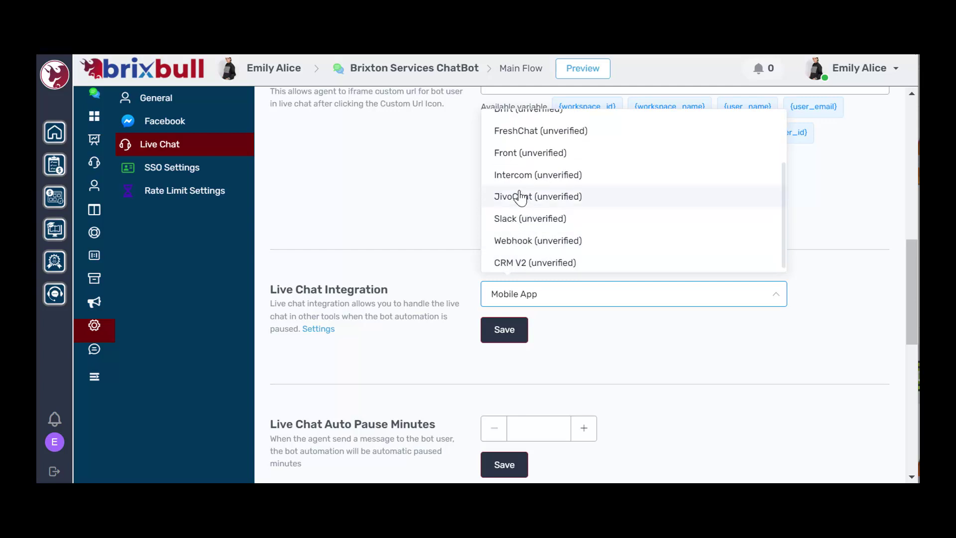
scroll(598, 298, up, 2)
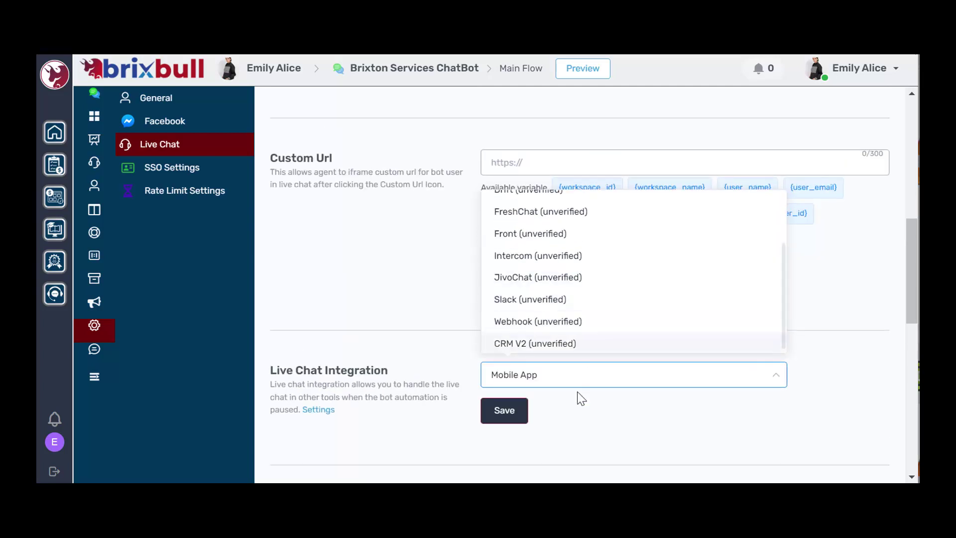
scroll(565, 244, up, 2)
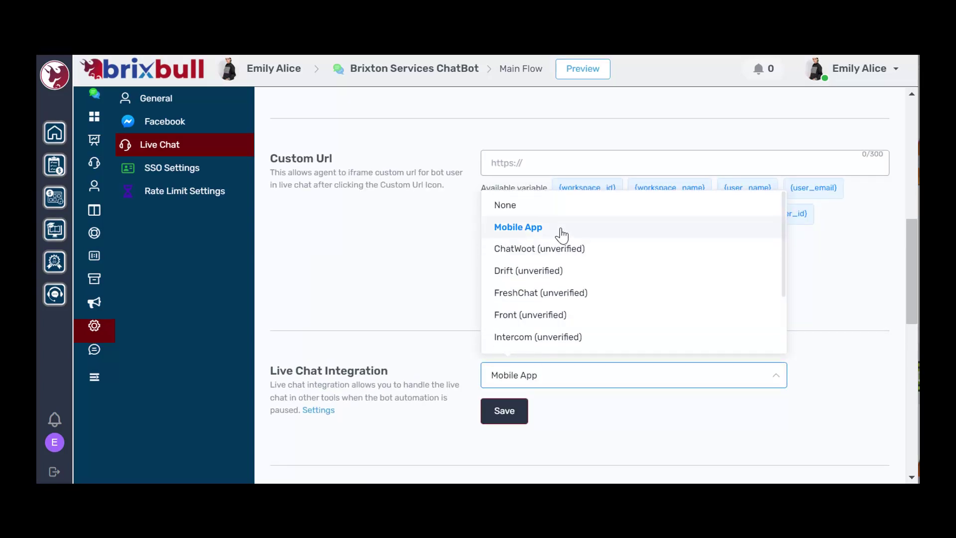
click(561, 232)
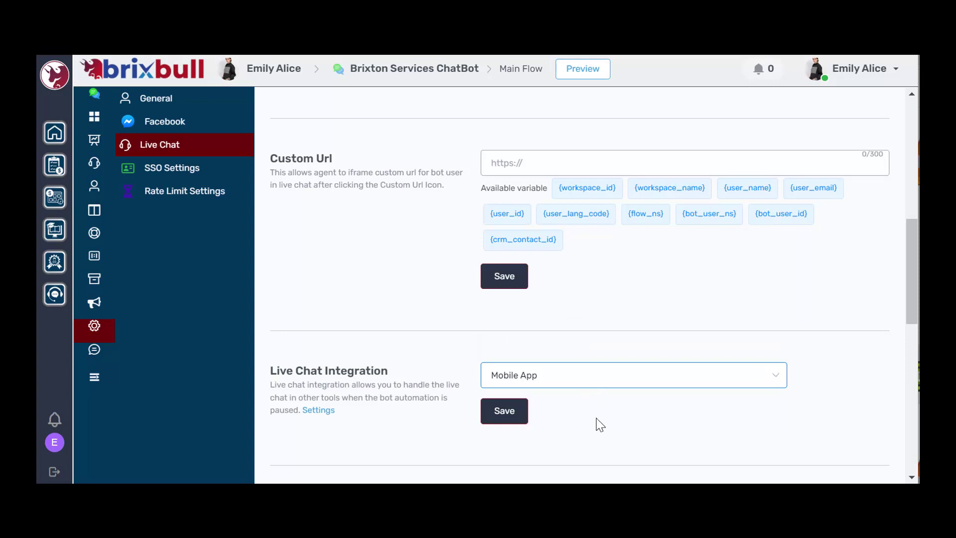
click(514, 420)
Step: Try auto pause durations of 90 and 180 minutes for live chat
scroll(557, 413, down, 3)
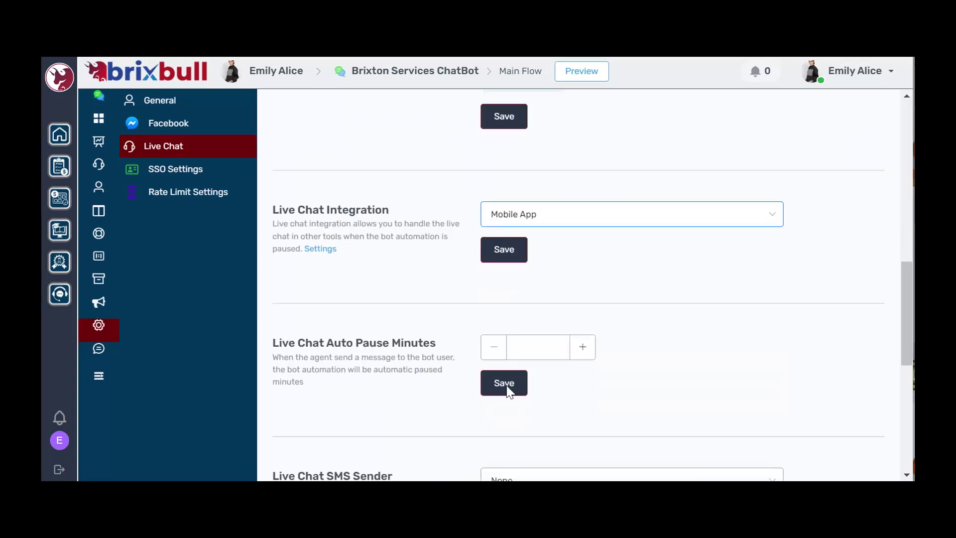
click(546, 354)
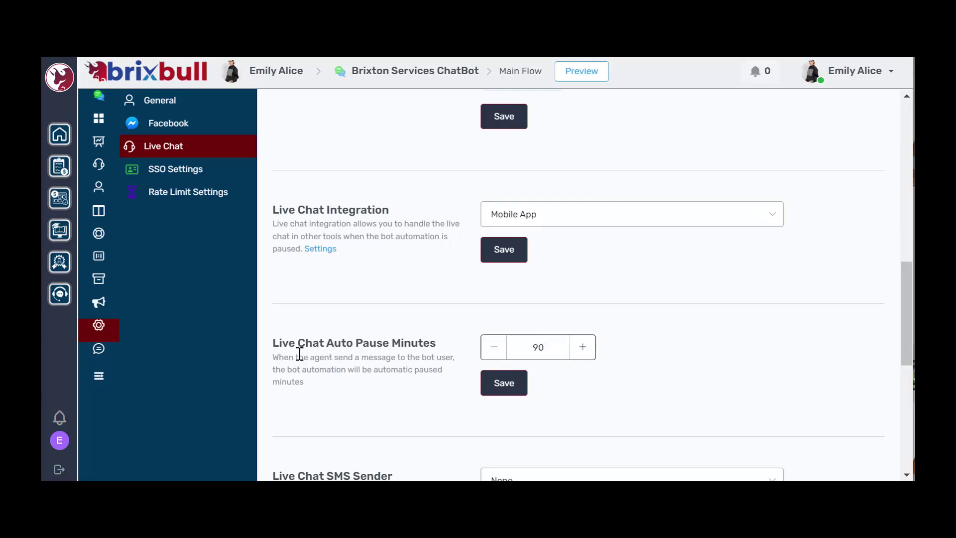
drag(543, 349, 529, 348)
text(18)
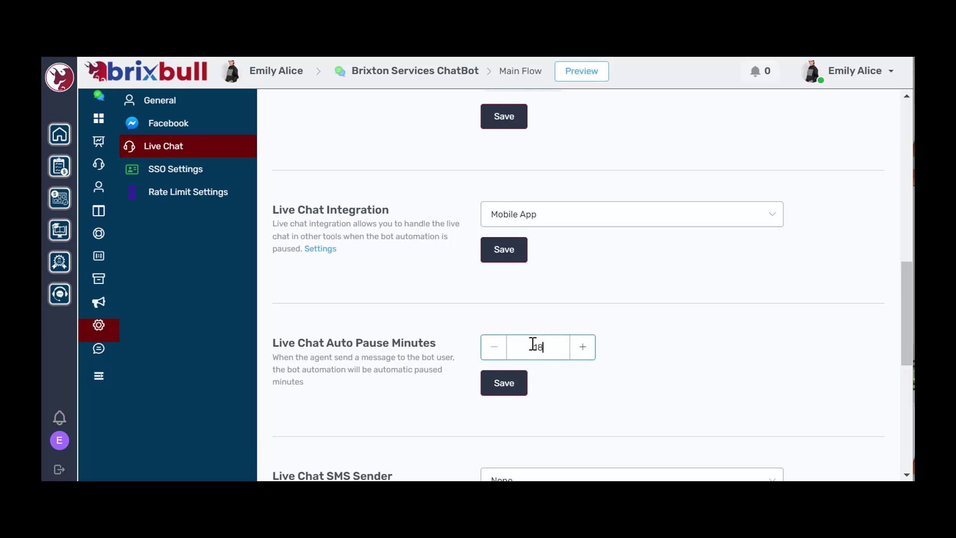
click(598, 375)
click(544, 356)
Step: Review the live chat SMS sender, email profile and desktop notification settings
scroll(578, 382, down, 2)
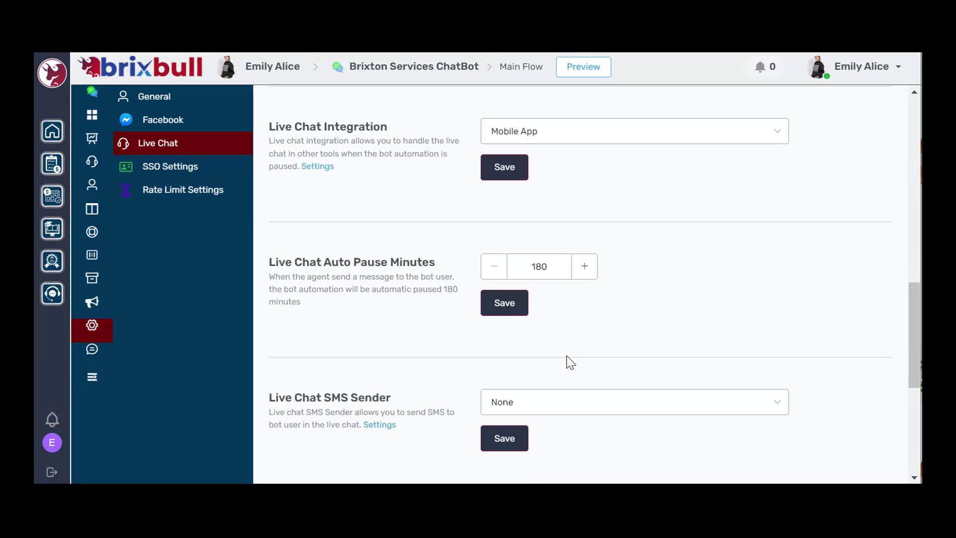
scroll(531, 271, down, 5)
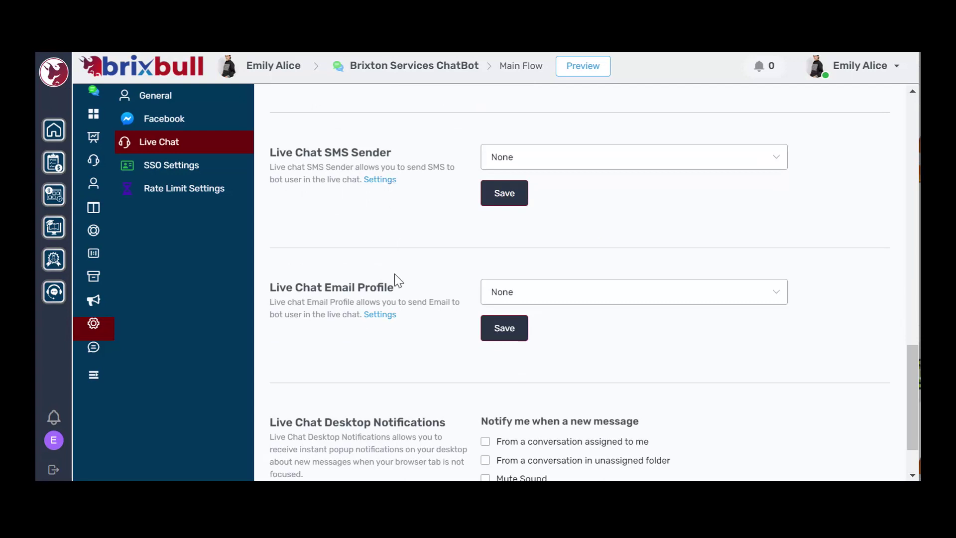
scroll(395, 277, down, 2)
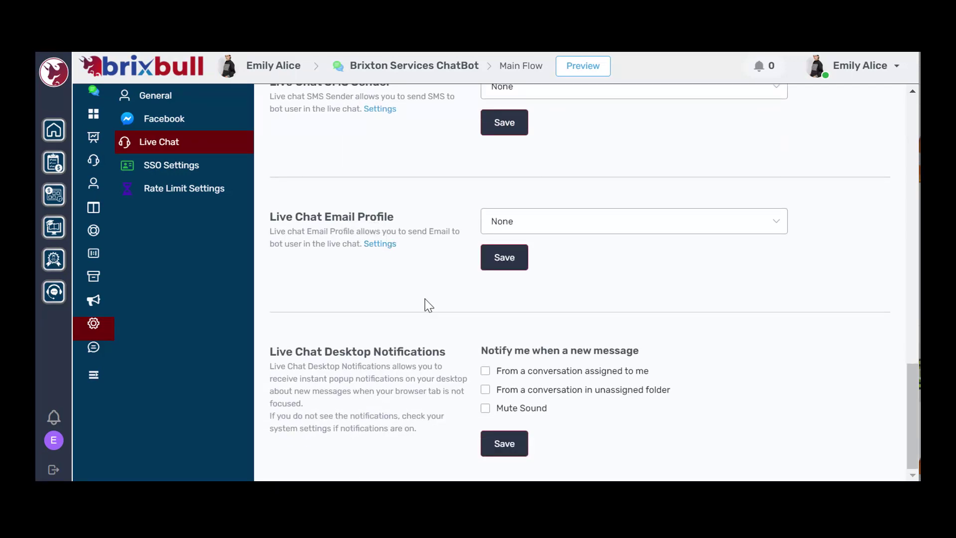
scroll(572, 279, up, 2)
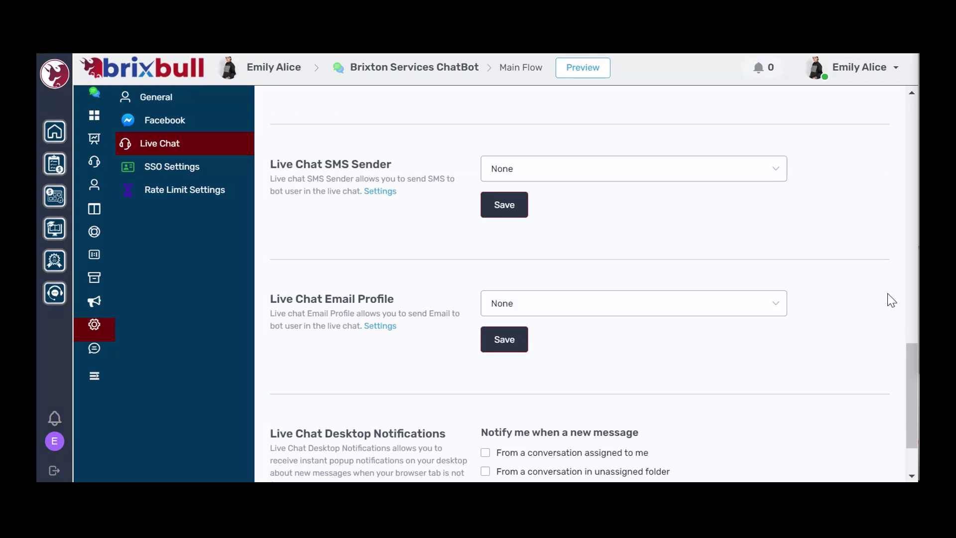
scroll(652, 195, down, 2)
scroll(653, 198, up, 6)
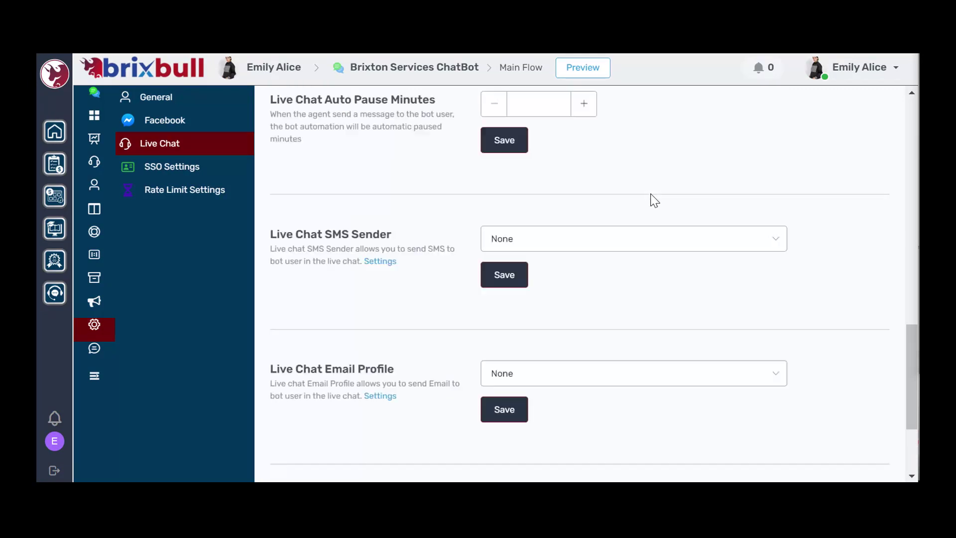
scroll(652, 299, down, 2)
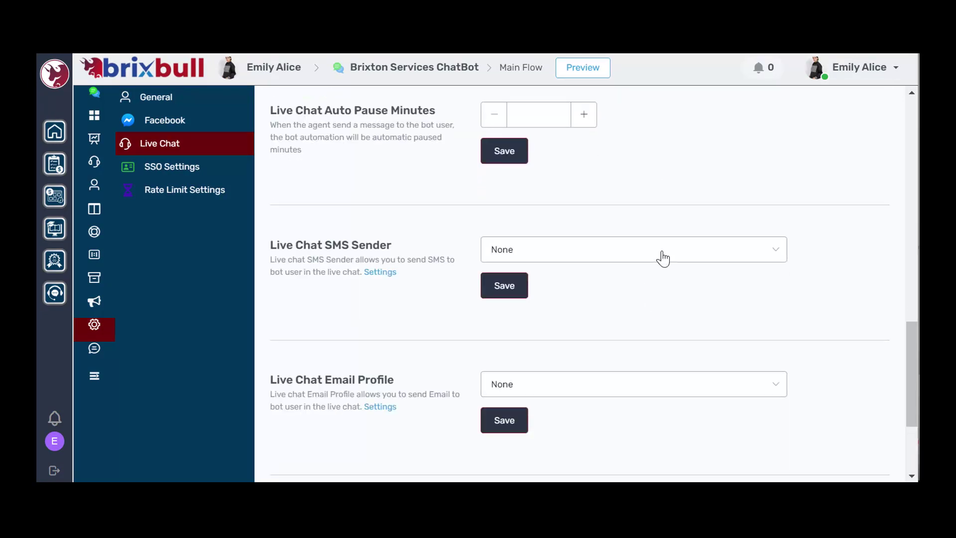
Step: Check the choices offered for the live chat SMS sender and email profile, leaving both set to None
click(659, 259)
click(659, 371)
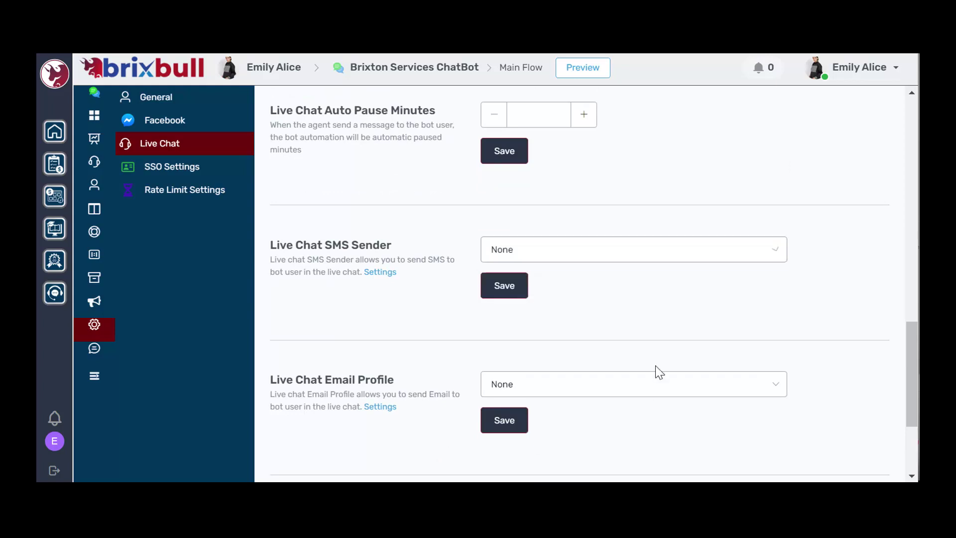
click(657, 393)
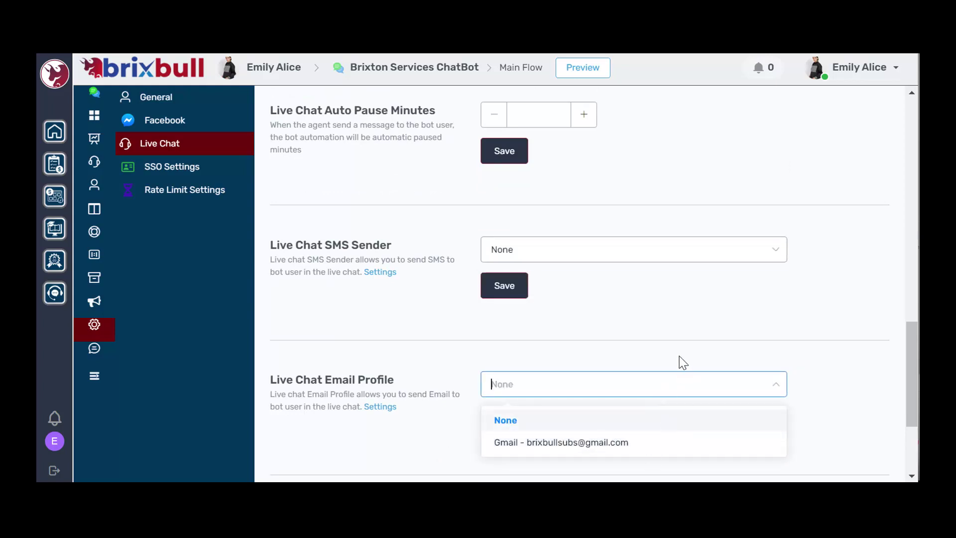
click(680, 333)
scroll(712, 362, down, 2)
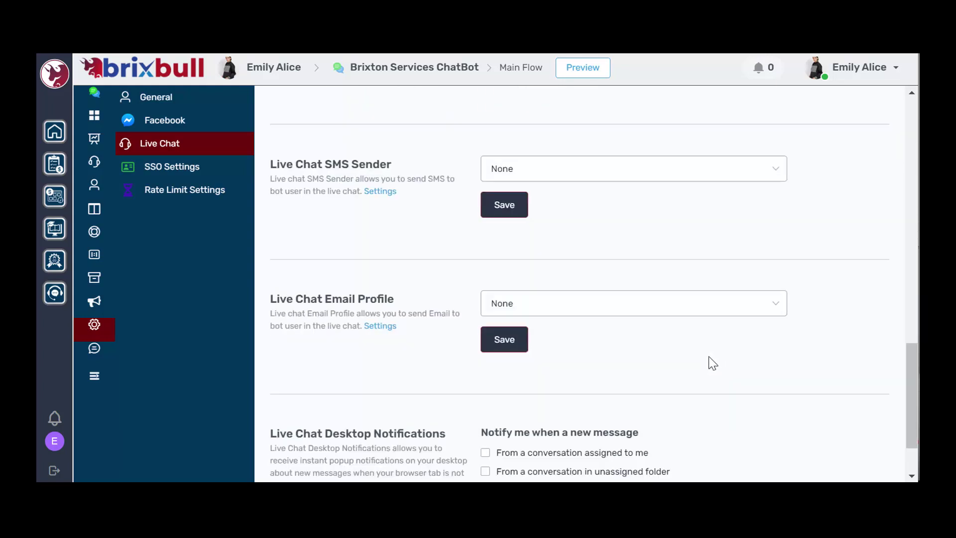